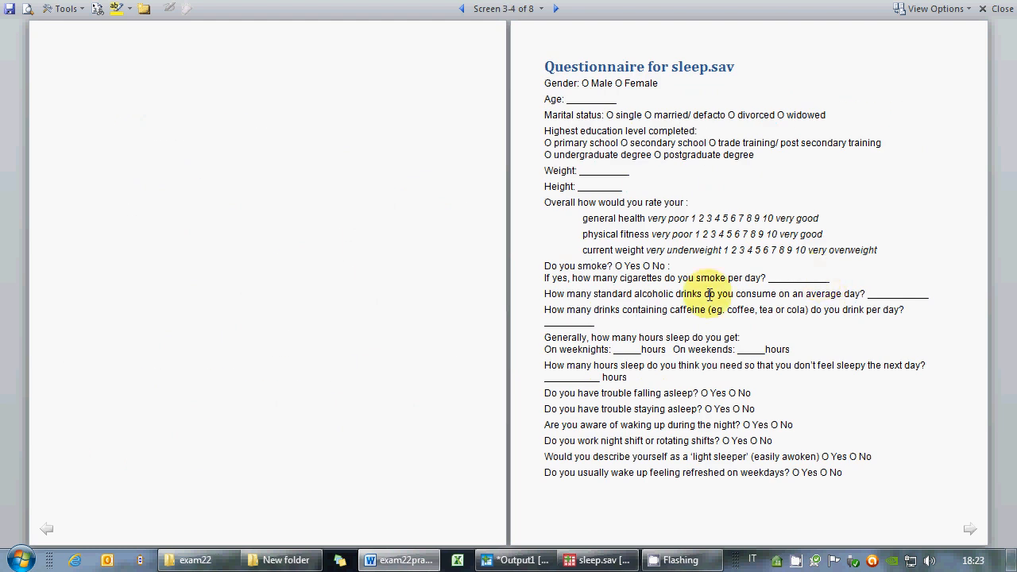
Highlight the alcohol and caffeine questions in the questionnaire and switch to the sleep.sav data.
left_click_drag(544, 294, 710, 338)
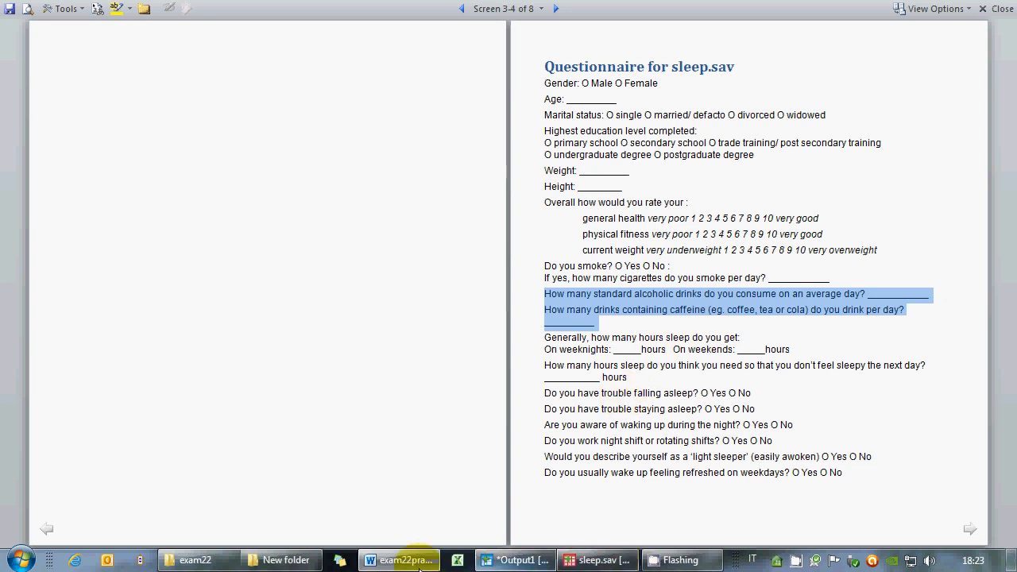
left_click(604, 560)
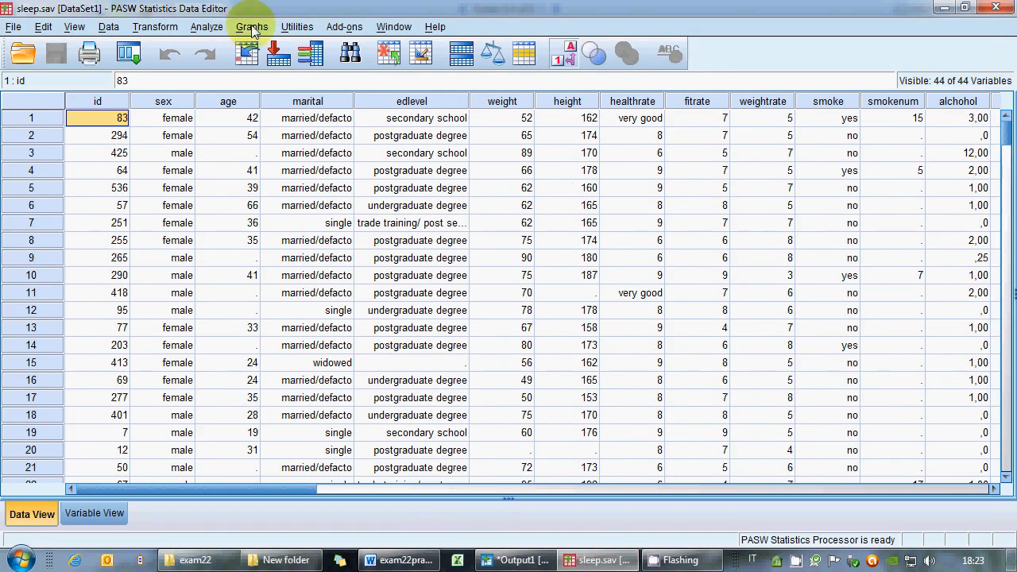
Open the Descriptives dialog and widen it so the full variable labels fit.
left_click(209, 30)
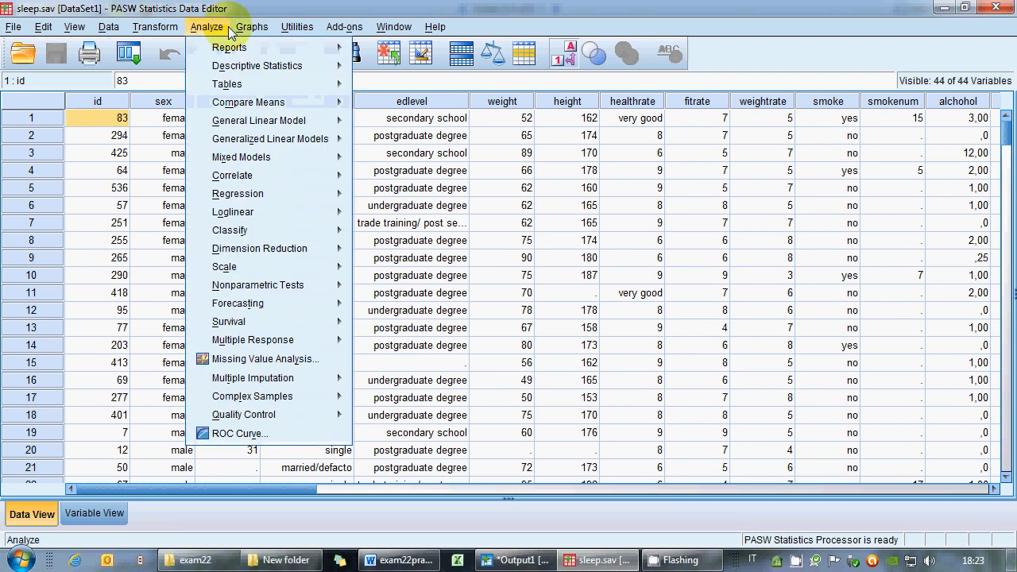
mouse_move(230, 68)
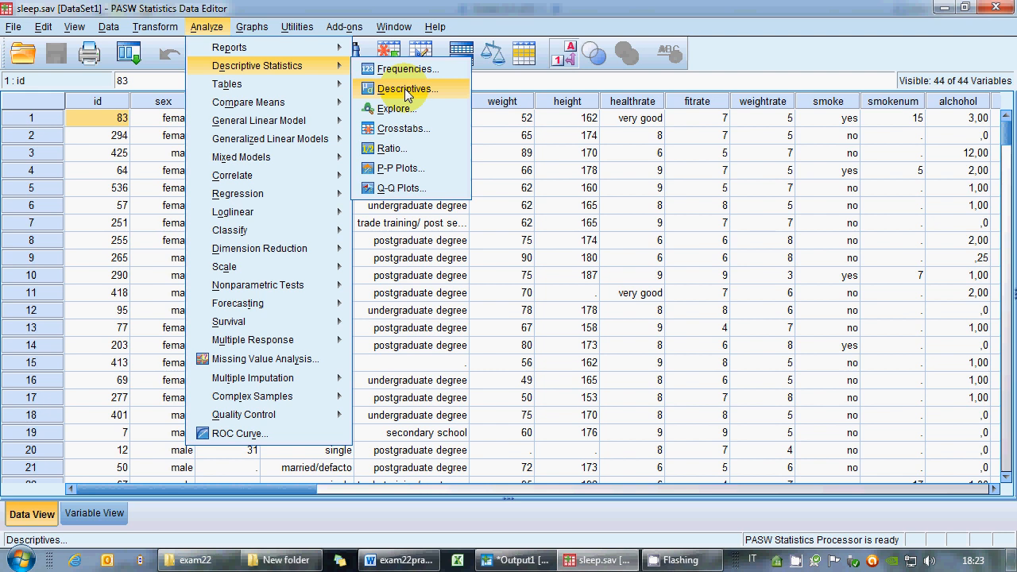
left_click(406, 92)
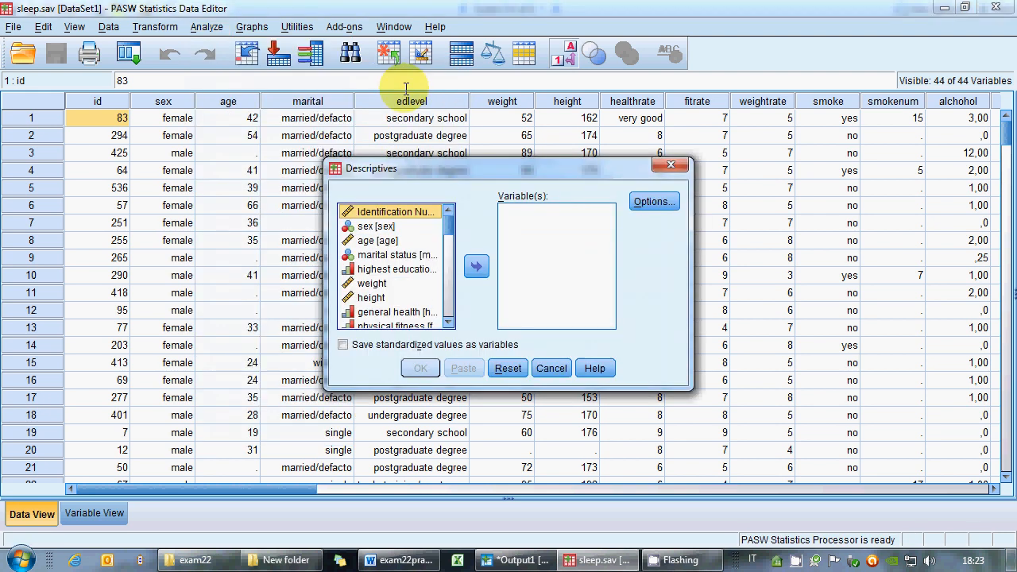
scroll(448, 318, "down", 6)
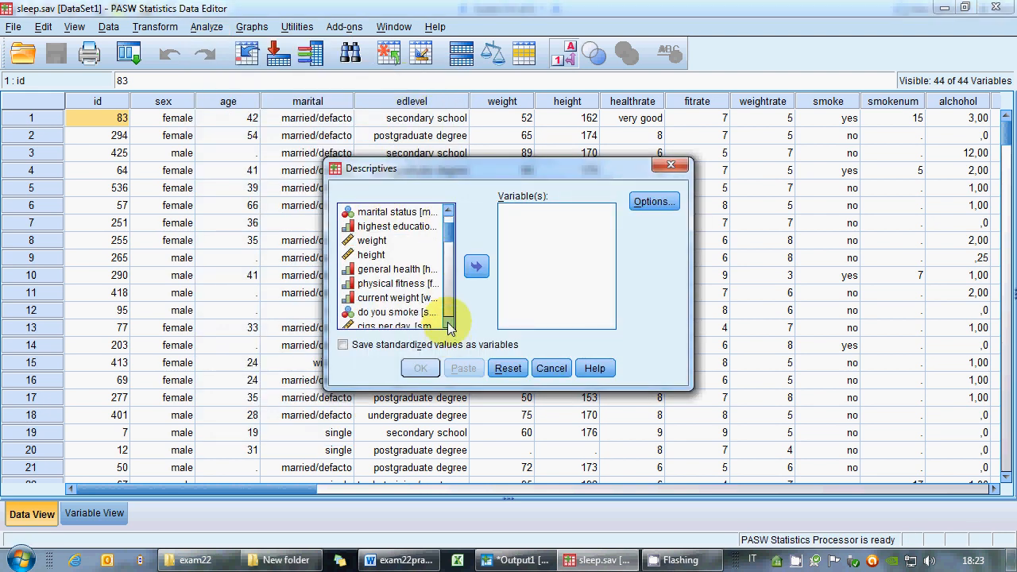
scroll(448, 322, "down", 3)
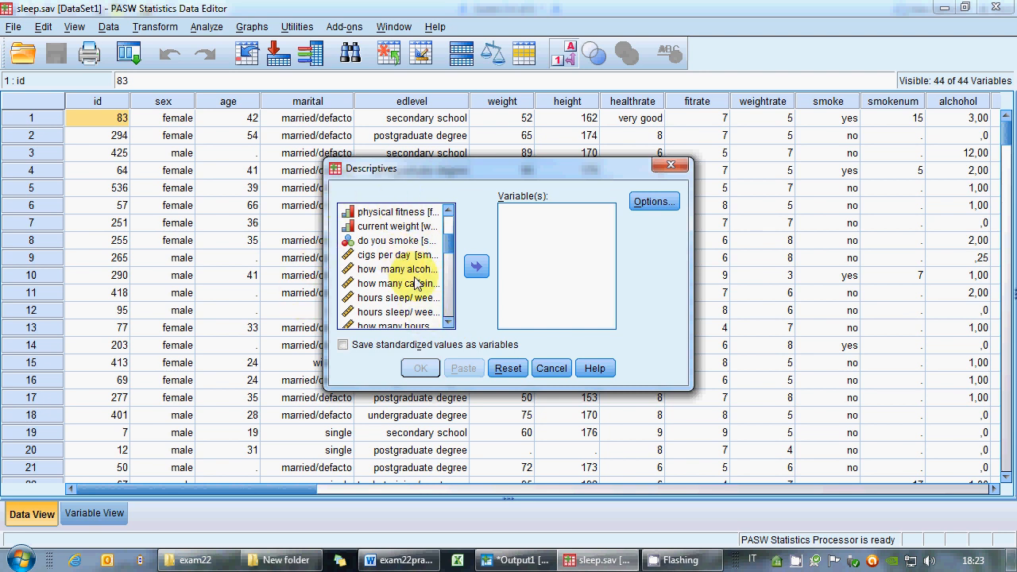
left_click_drag(324, 309, 105, 311)
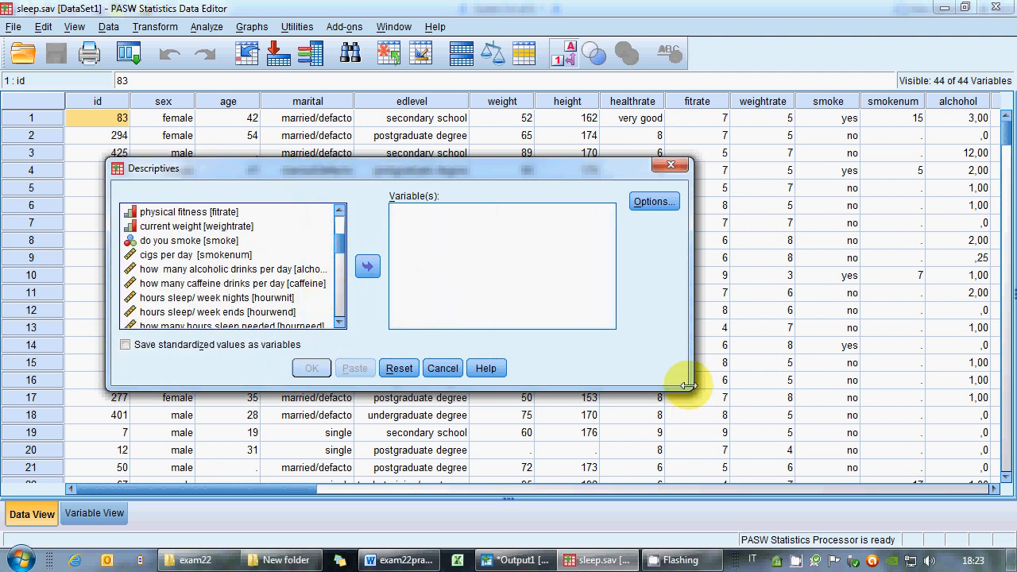
left_click_drag(688, 385, 756, 388)
Switch the Descriptives variable list to display variable names instead of labels.
left_click(228, 270)
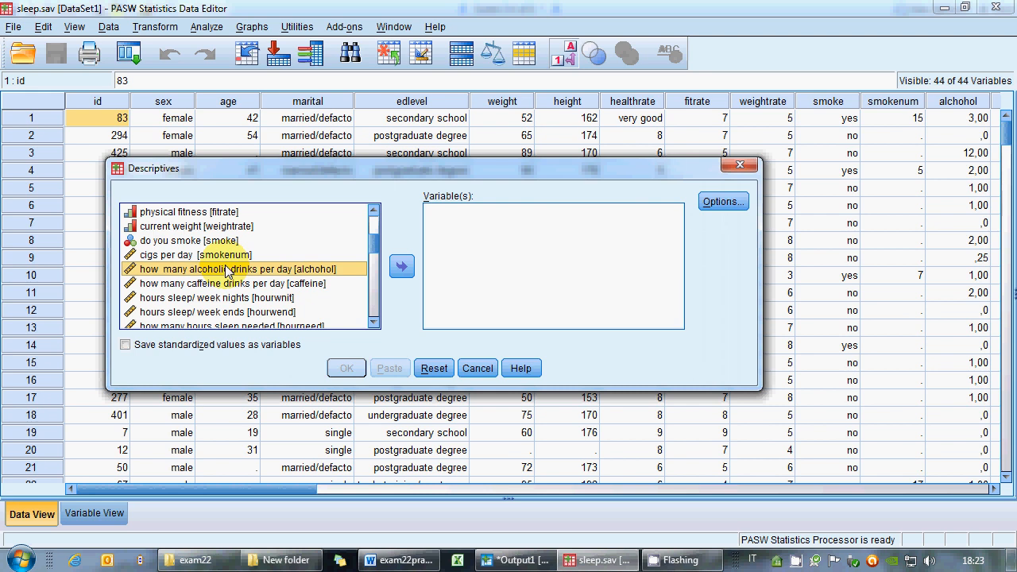
right_click(229, 270)
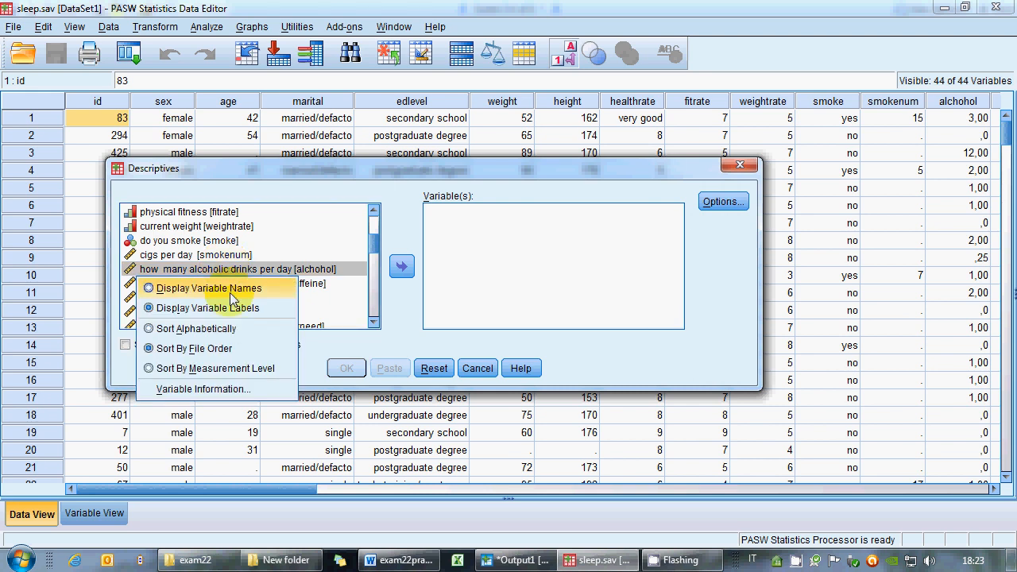
right_click(226, 255)
left_click(236, 275)
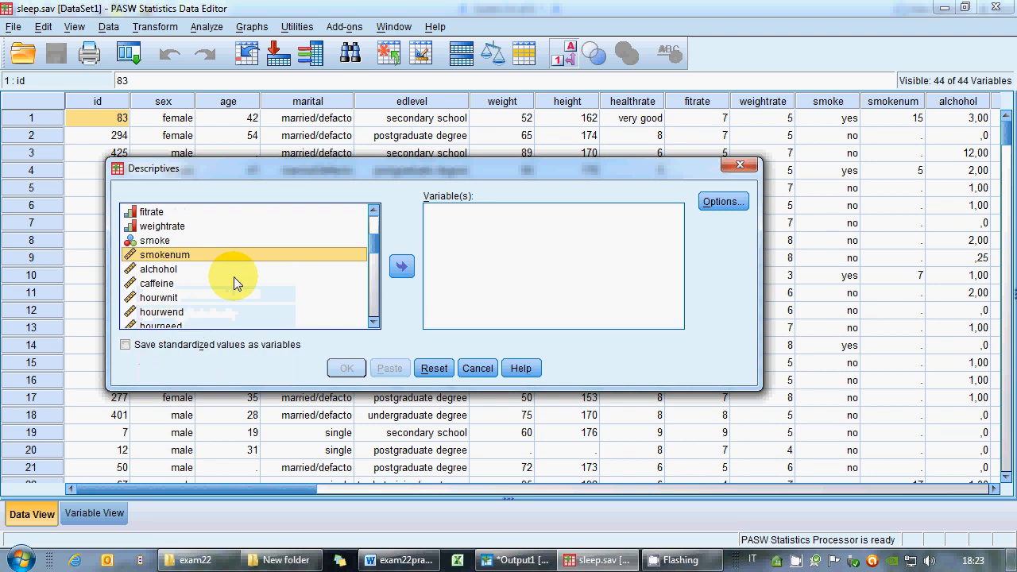
Compute descriptive statistics for the alchohol and caffeine variables.
left_click_drag(106, 267, 316, 268)
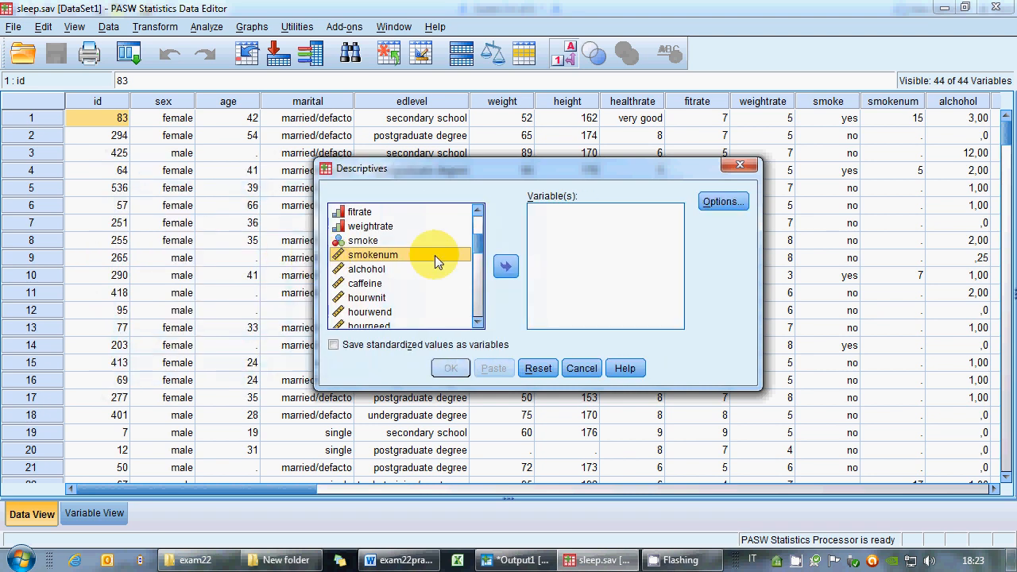
left_click(433, 269)
left_click(505, 267)
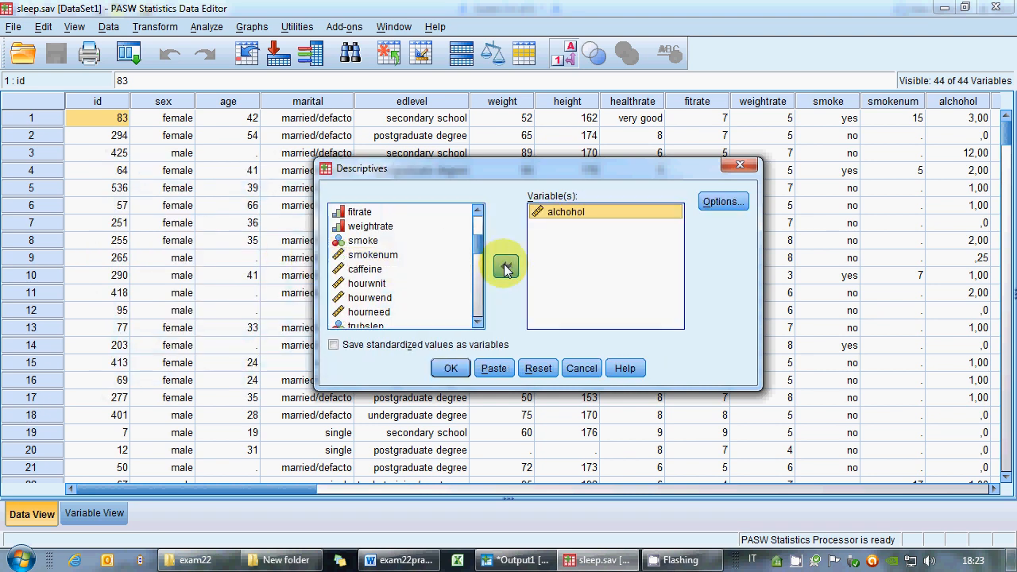
left_click(506, 267)
left_click(450, 368)
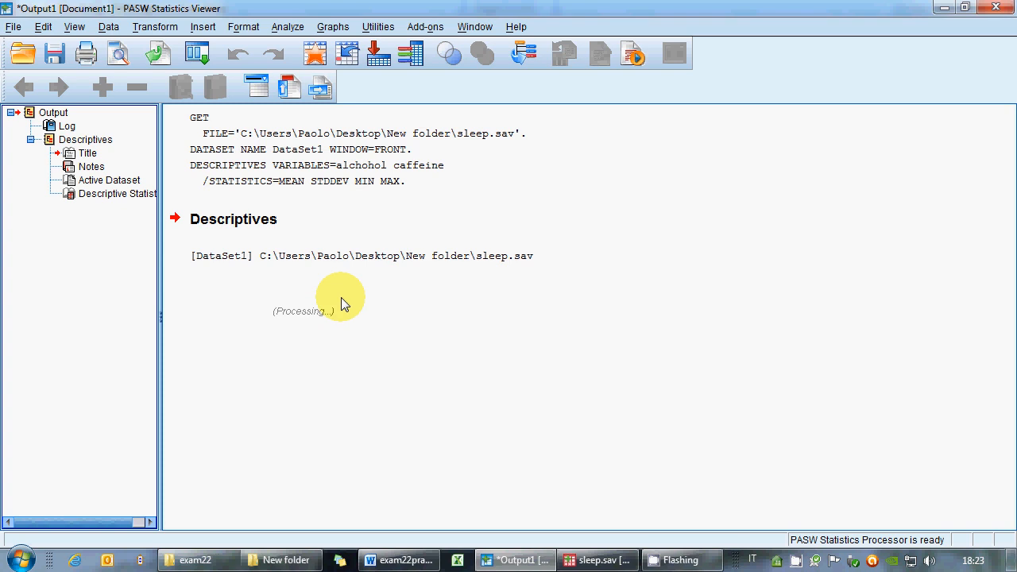
Start a simple histogram in Chart Builder from the Histogram gallery.
left_click(331, 29)
left_click(338, 49)
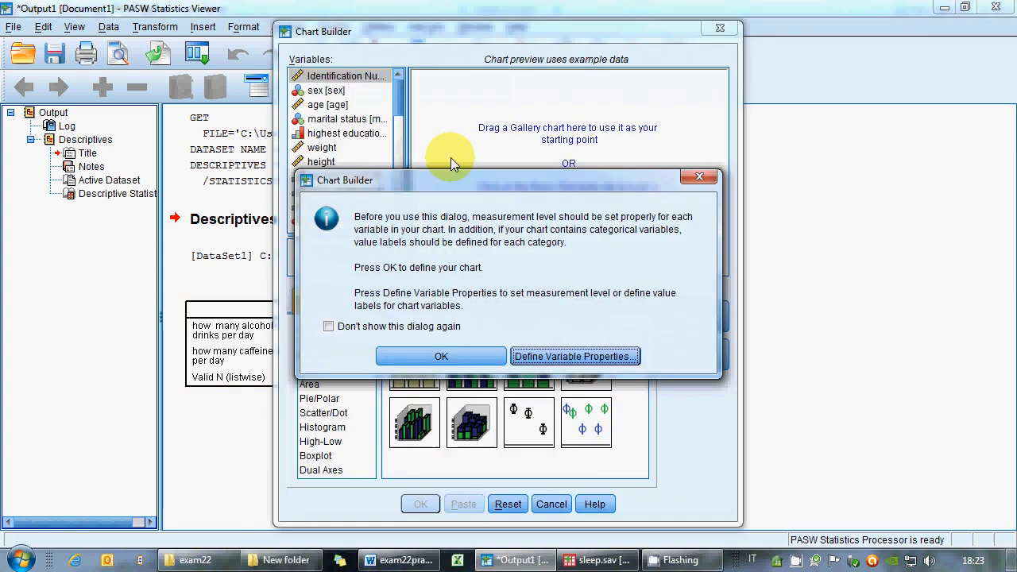
left_click(442, 357)
left_click(326, 427)
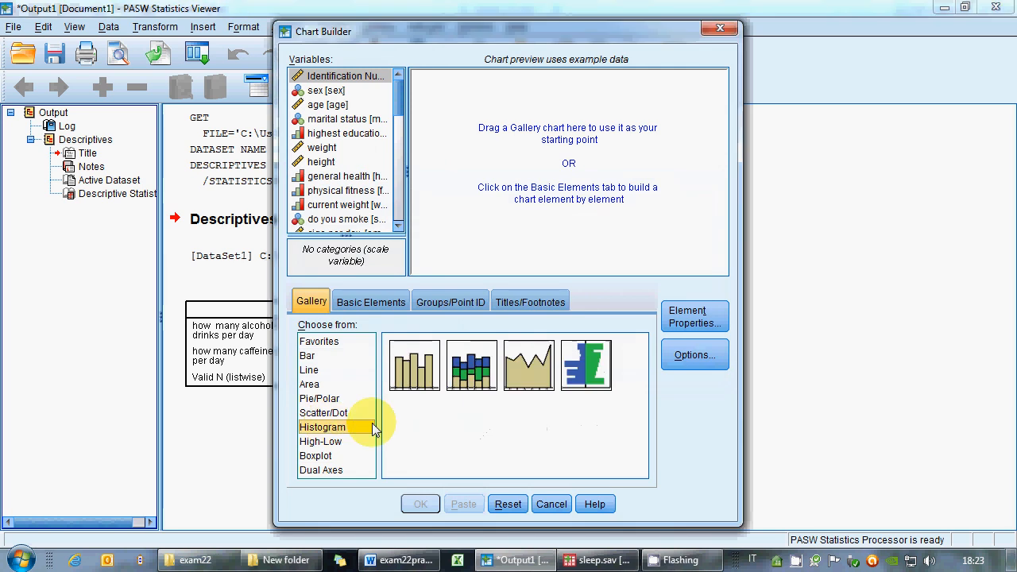
left_click_drag(419, 364, 475, 205)
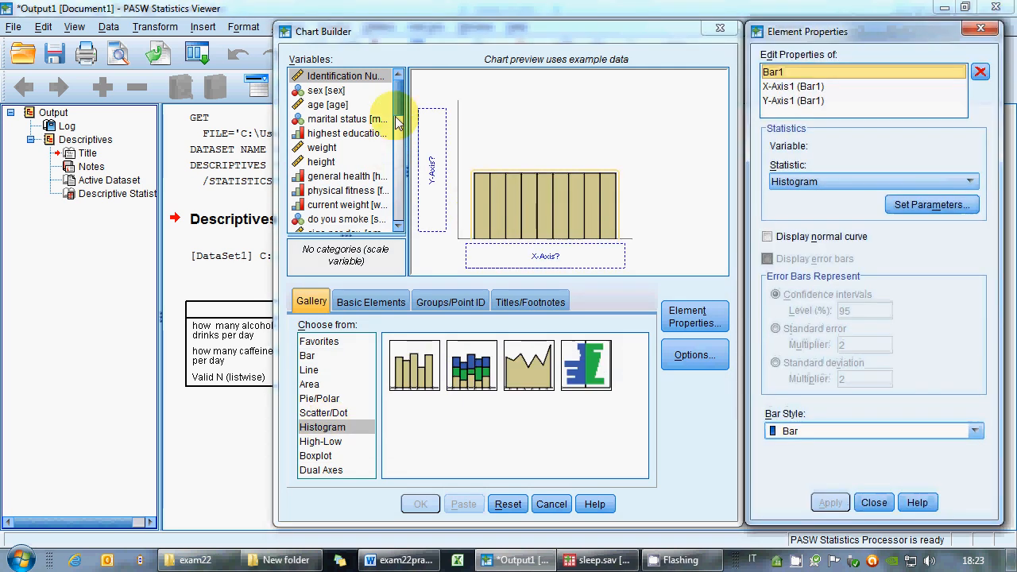
Show variable names, place alchohol on the histogram's x-axis and create the chart.
right_click(334, 137)
left_click(333, 156)
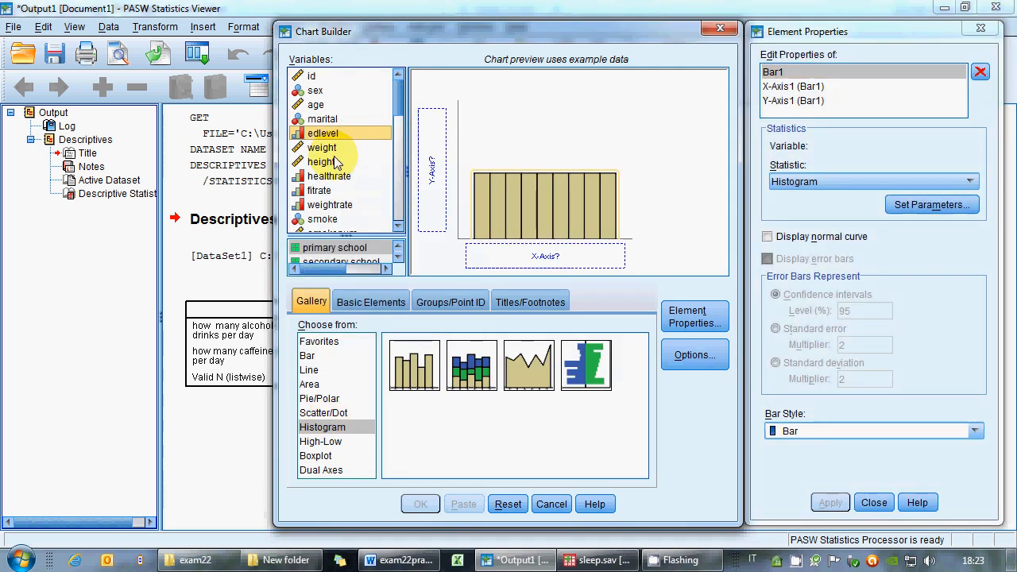
left_click_drag(397, 103, 397, 127)
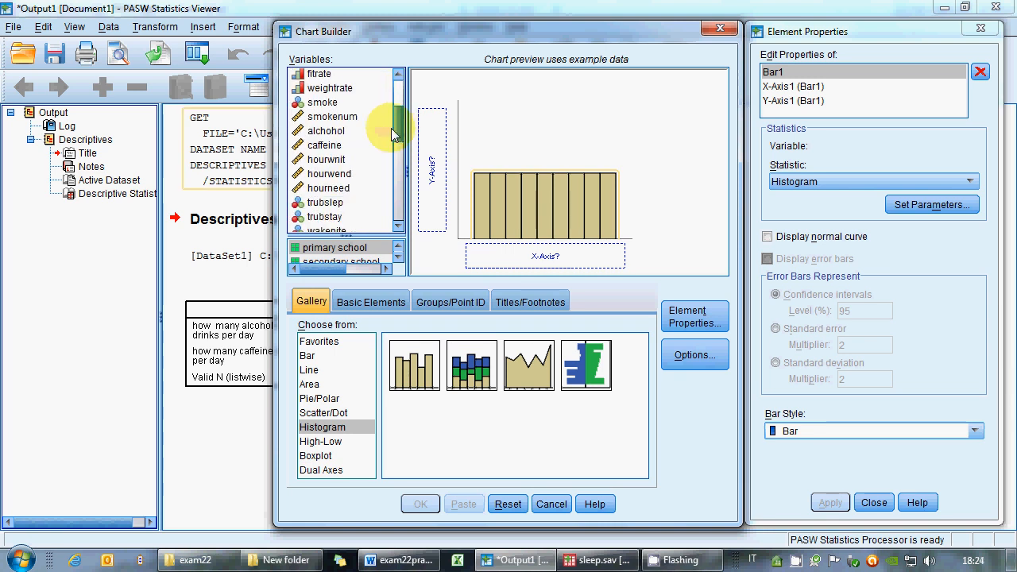
left_click_drag(326, 131, 548, 252)
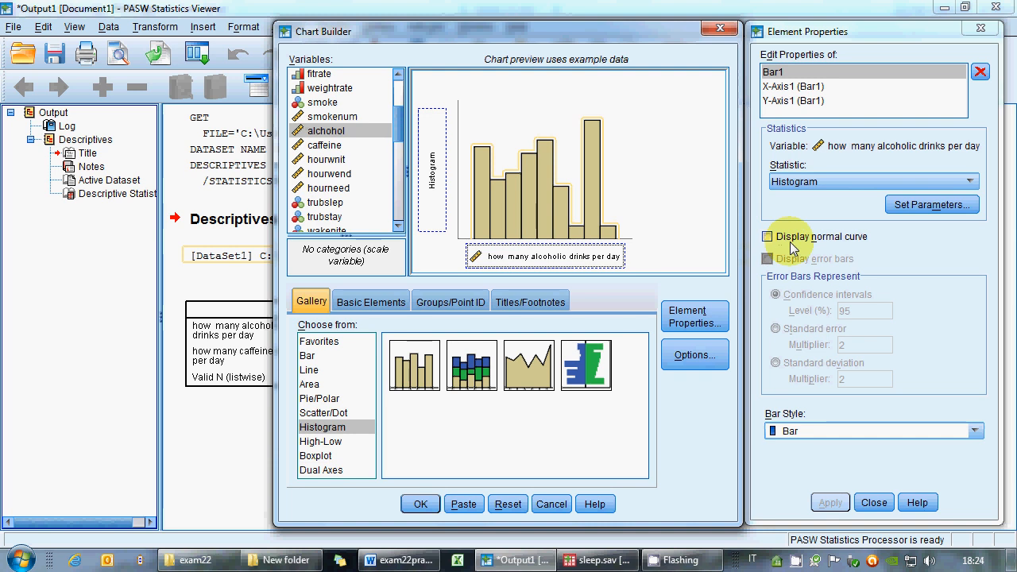
left_click(765, 233)
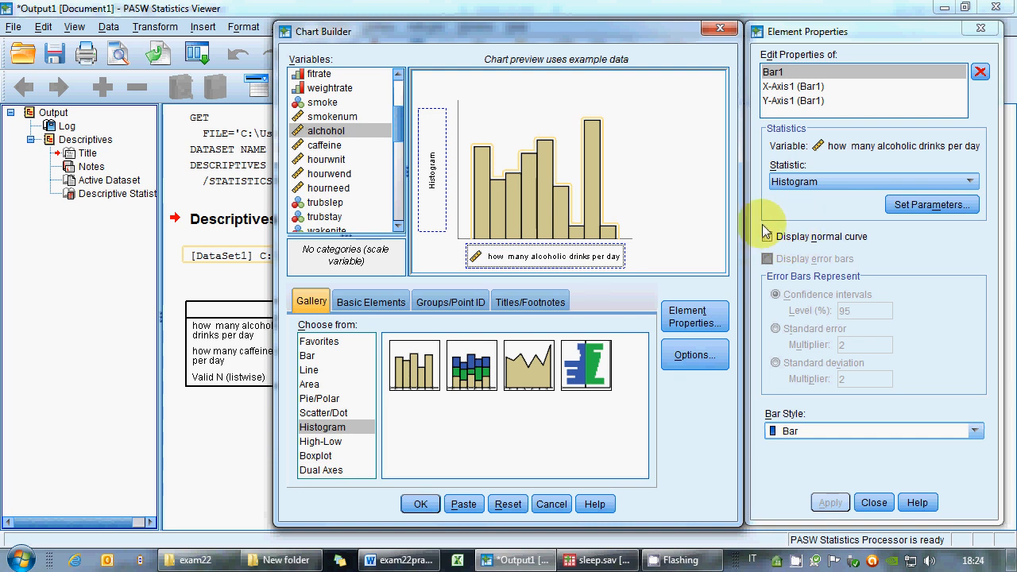
left_click(417, 504)
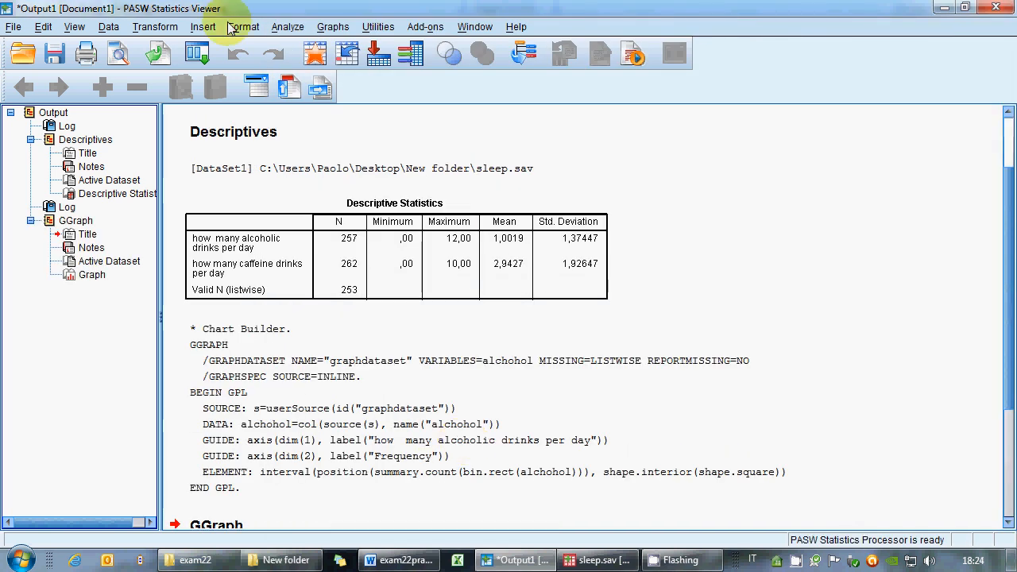
Create a second histogram in Chart Builder with caffeine on the x-axis.
left_click(333, 26)
left_click(469, 114)
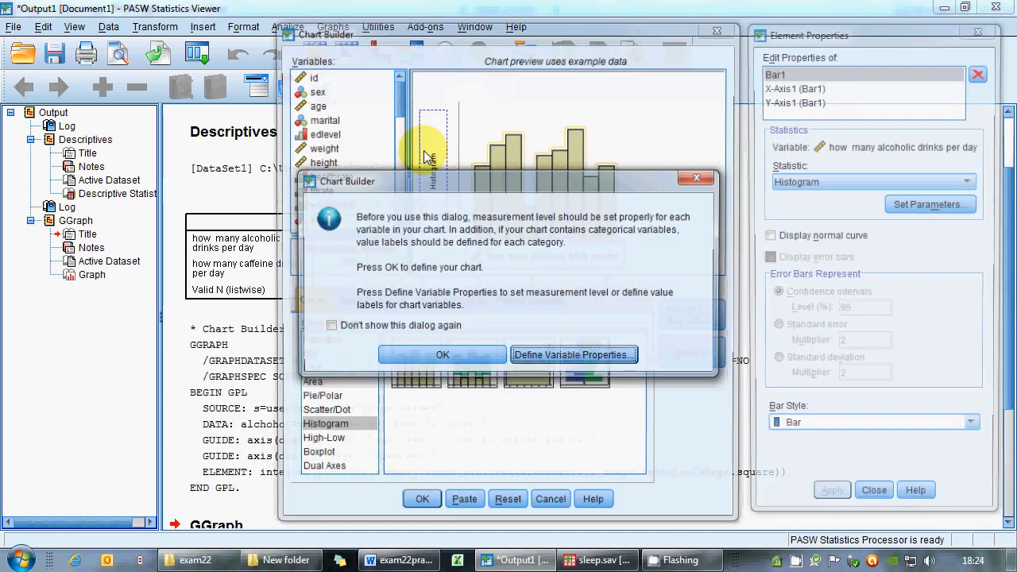
left_click(411, 352)
mouse_move(402, 111)
left_mouse_down()
mouse_move(400, 103)
mouse_move(399, 125)
left_mouse_up()
left_click_drag(324, 167, 518, 255)
left_click(420, 503)
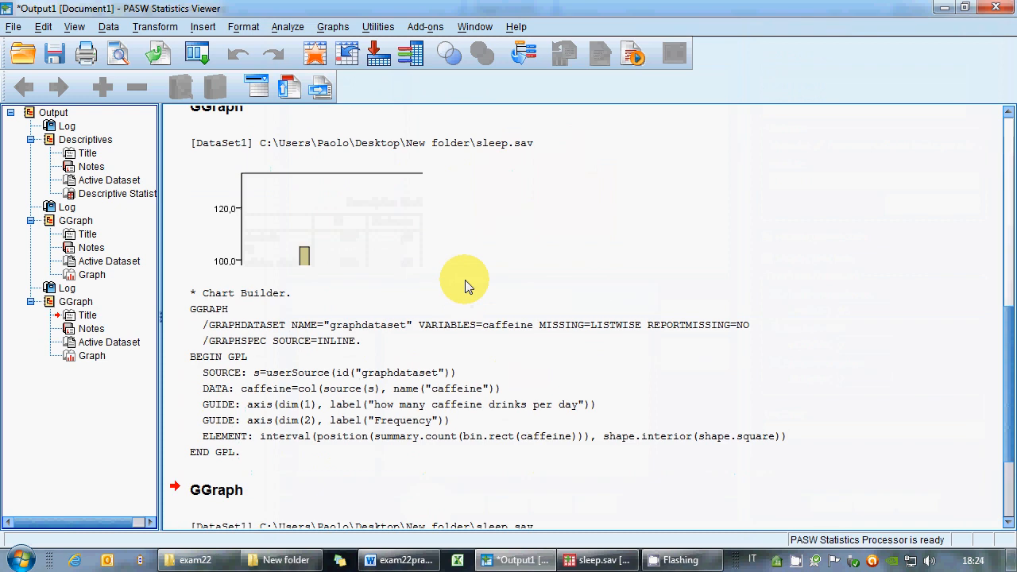
Open the alcohol histogram in the Chart Editor and select its bars.
scroll(459, 265, "up", 10)
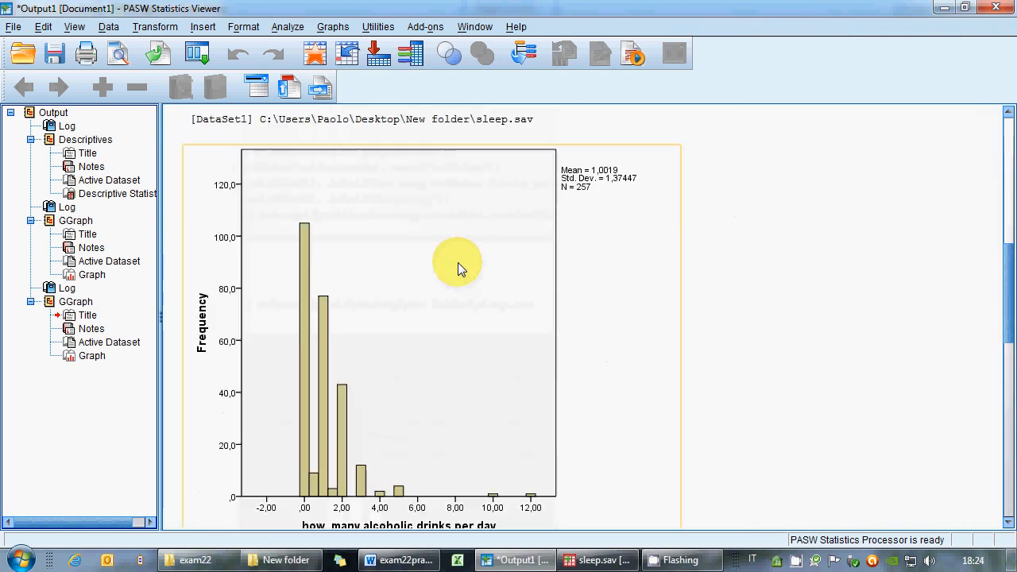
scroll(458, 253, "down", 3)
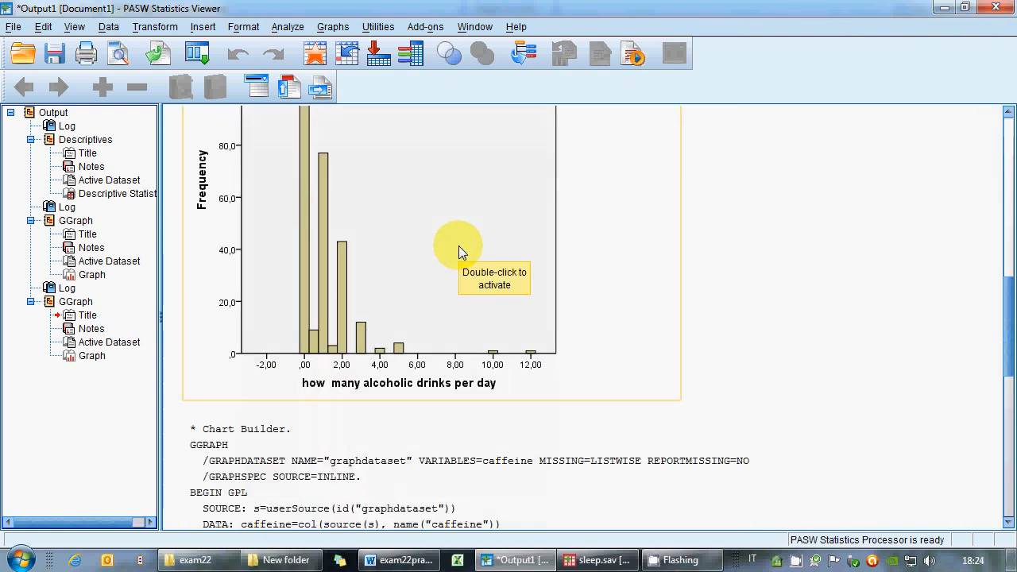
scroll(459, 251, "up", 3)
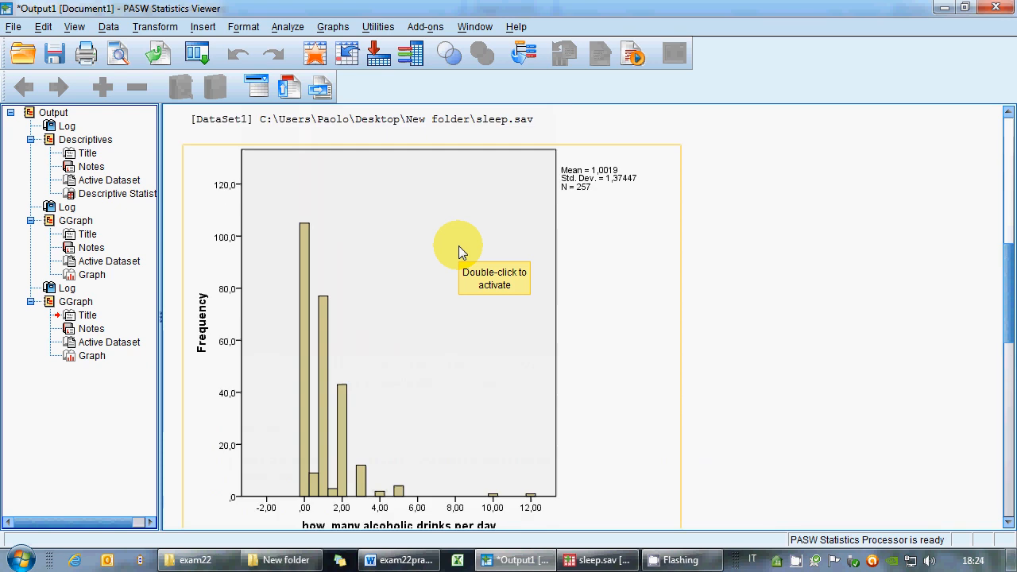
left_click(386, 250)
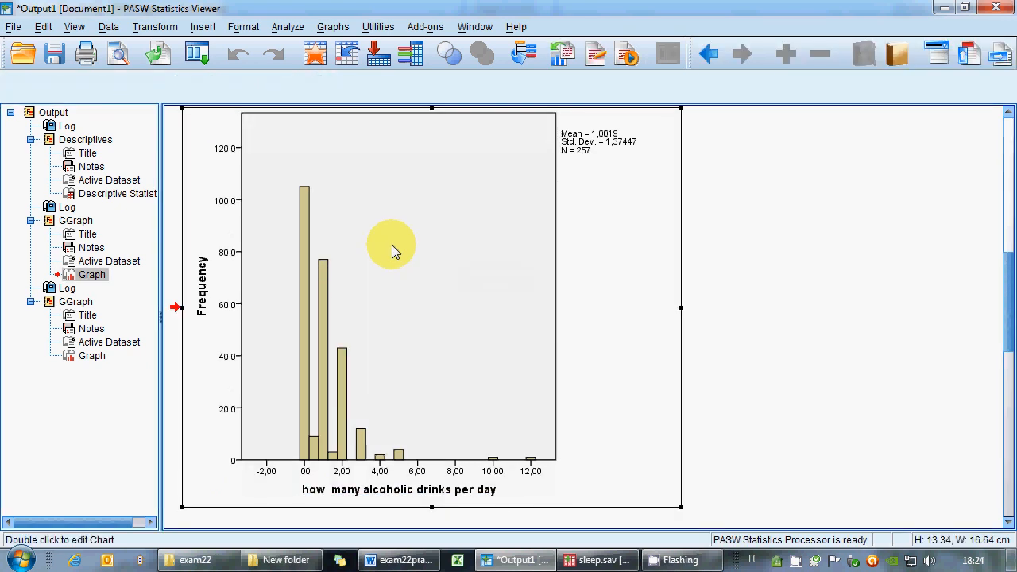
double_click(392, 244)
mouse_move(549, 115)
left_mouse_down()
mouse_move(469, 98)
mouse_move(274, 21)
left_mouse_up()
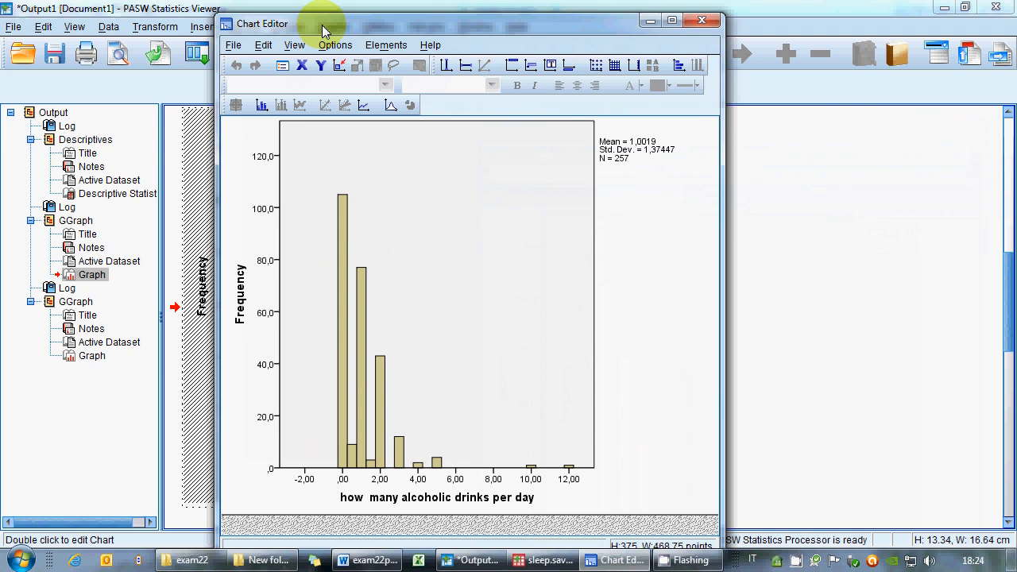
left_click(340, 305)
Set the x-axis binning to a custom 10 intervals, apply it and close the Chart Editor.
left_click_drag(981, 61, 604, 57)
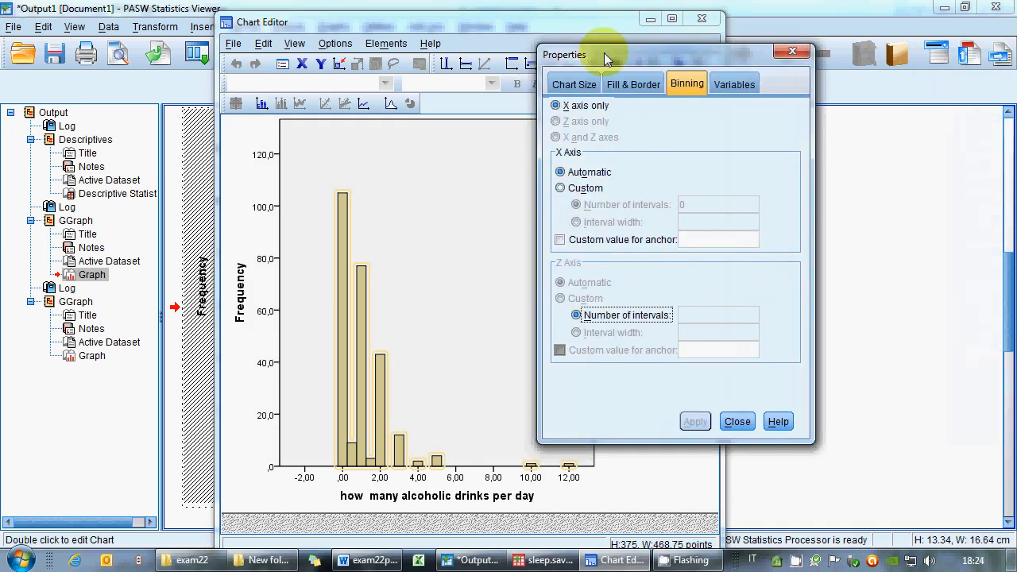
left_click(560, 187)
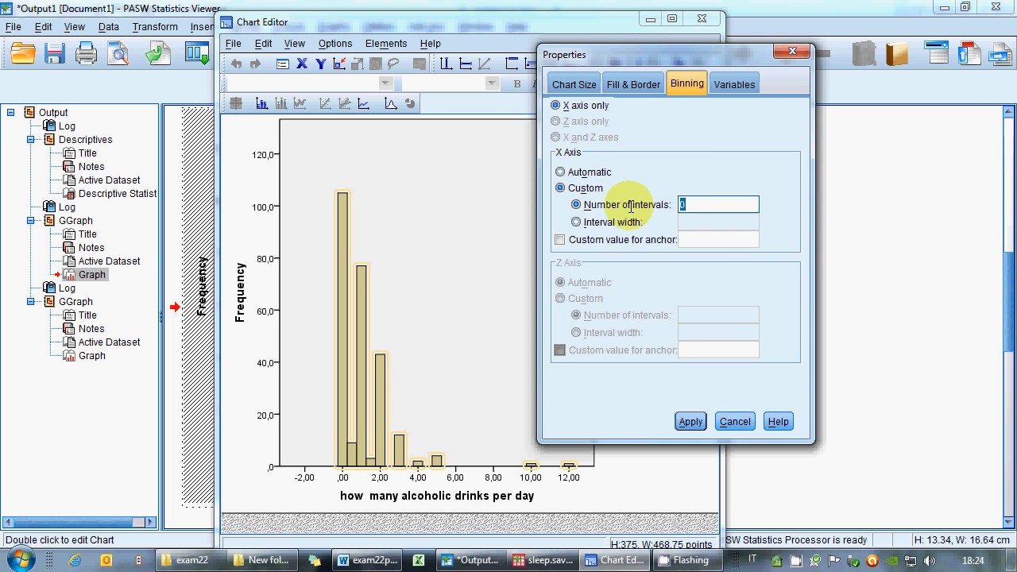
type("10")
left_click(697, 426)
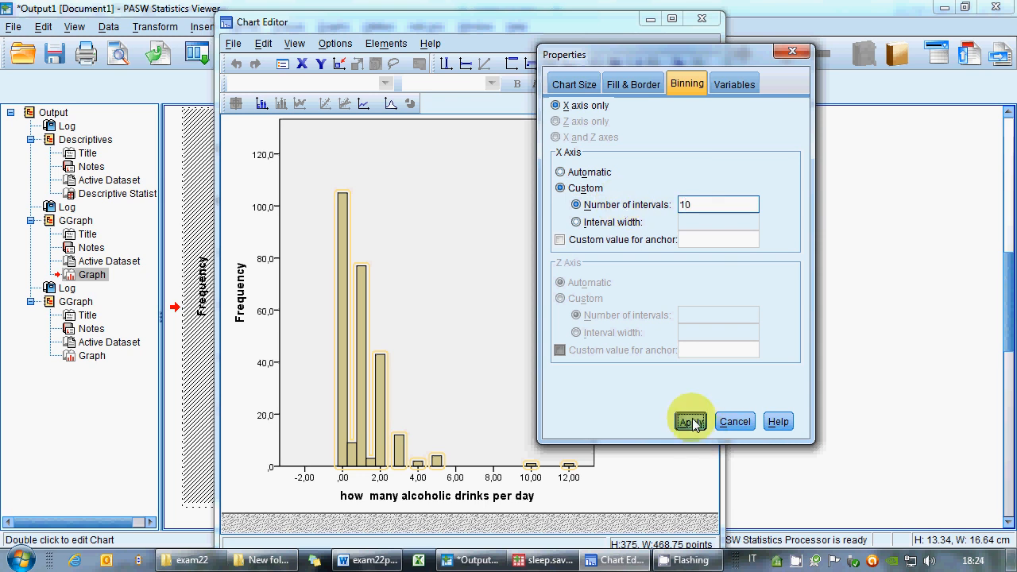
left_click(737, 422)
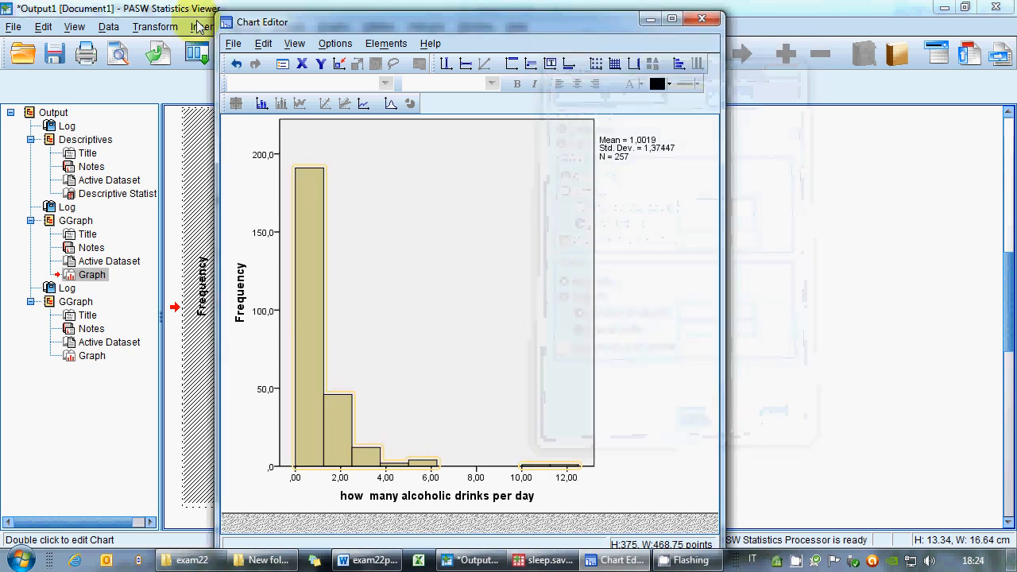
left_click(234, 43)
left_click(247, 122)
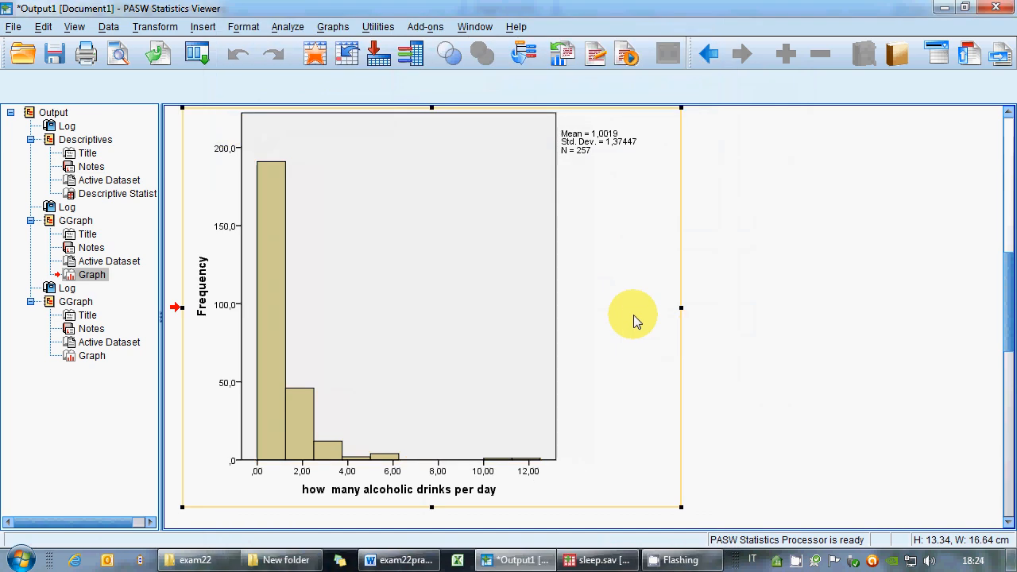
Open the caffeine histogram in the Chart Editor.
scroll(635, 318, "down", 5)
scroll(433, 338, "down", 5)
double_click(433, 338)
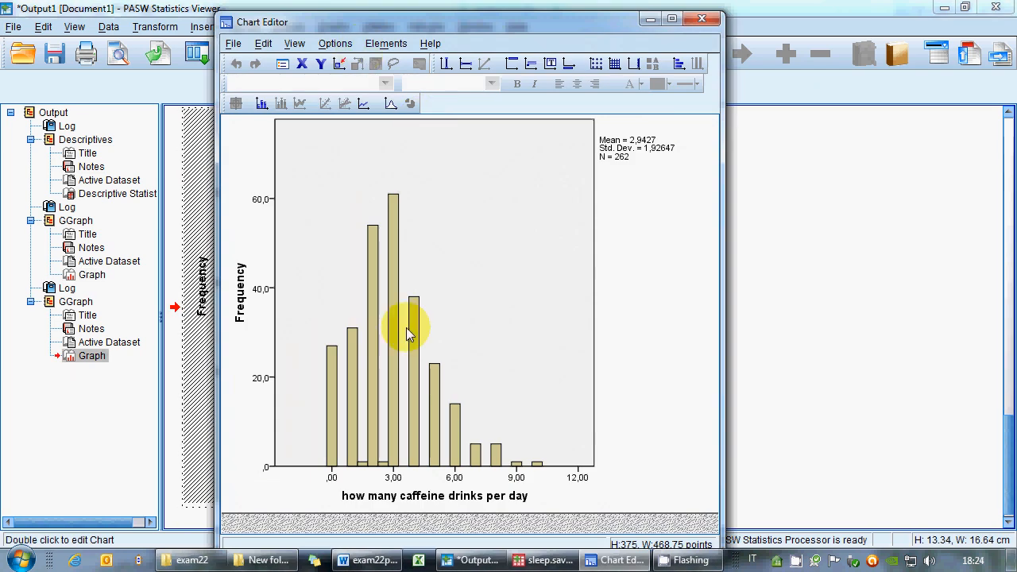
Set the caffeine histogram's x-axis binning to a custom 10 intervals, apply it and close the Chart Editor.
double_click(396, 348)
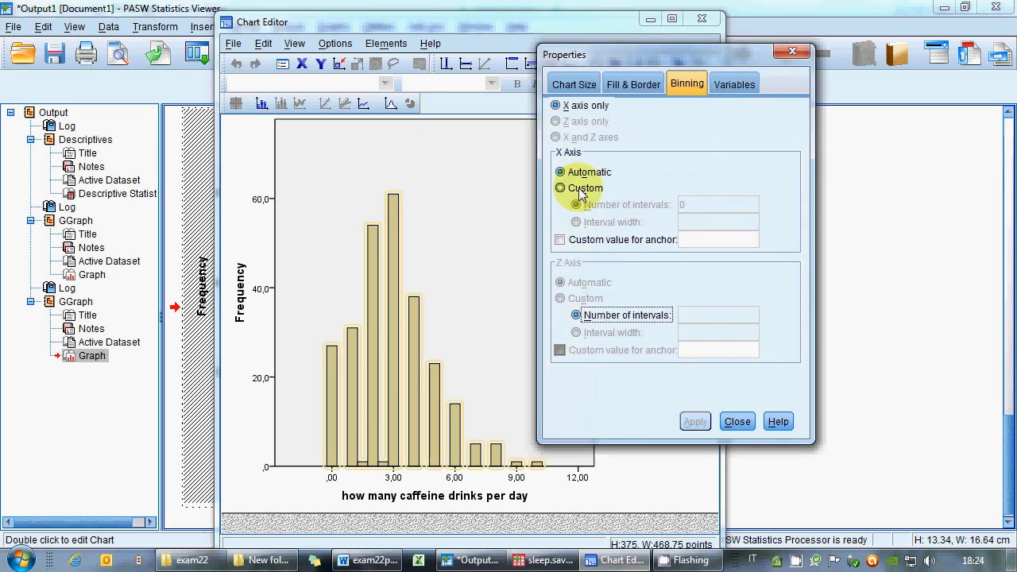
left_click(561, 187)
double_click(698, 204)
type("10")
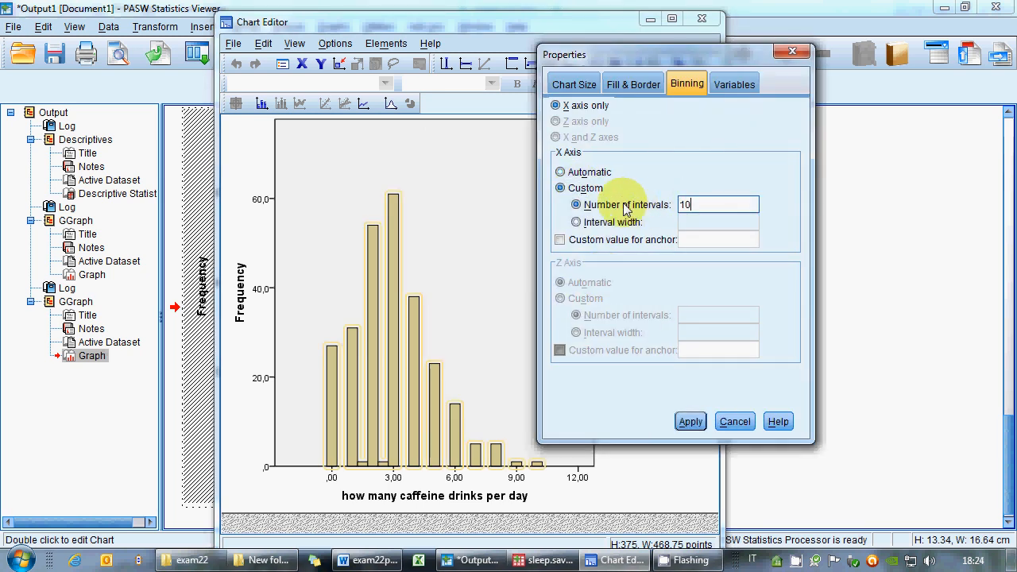
left_click(689, 422)
left_click(734, 422)
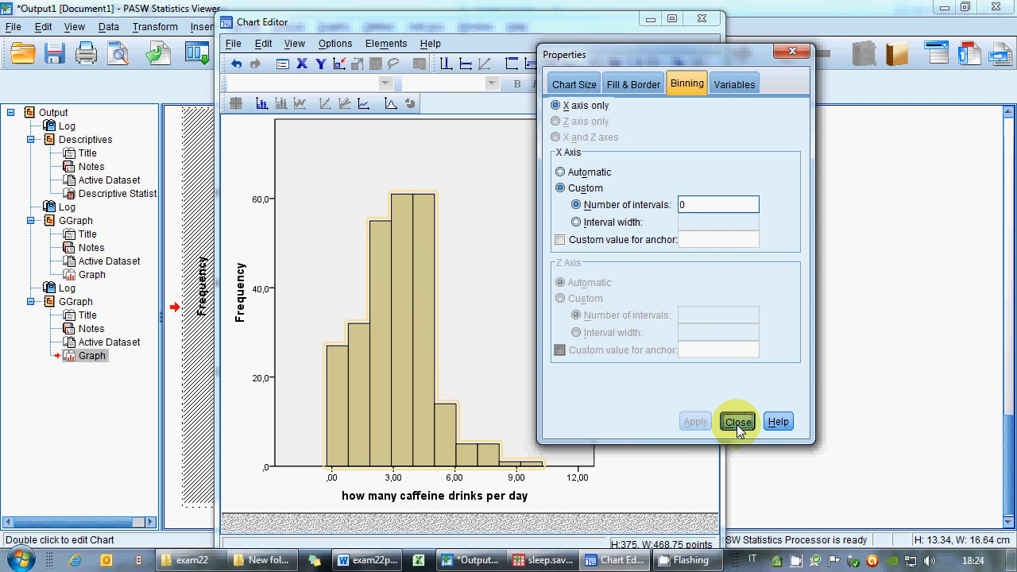
left_click(233, 43)
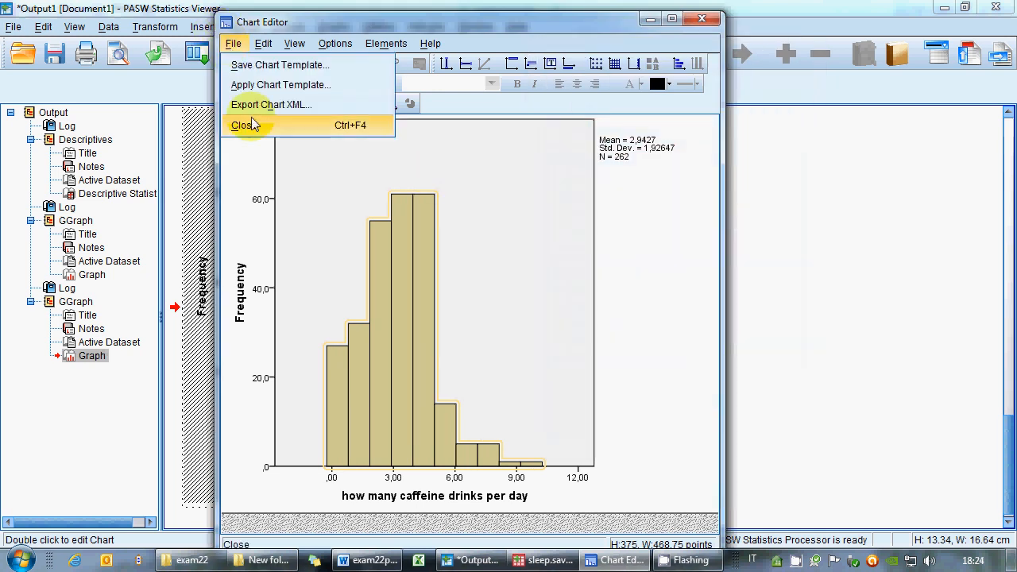
left_click(244, 124)
scroll(659, 336, "down", 5)
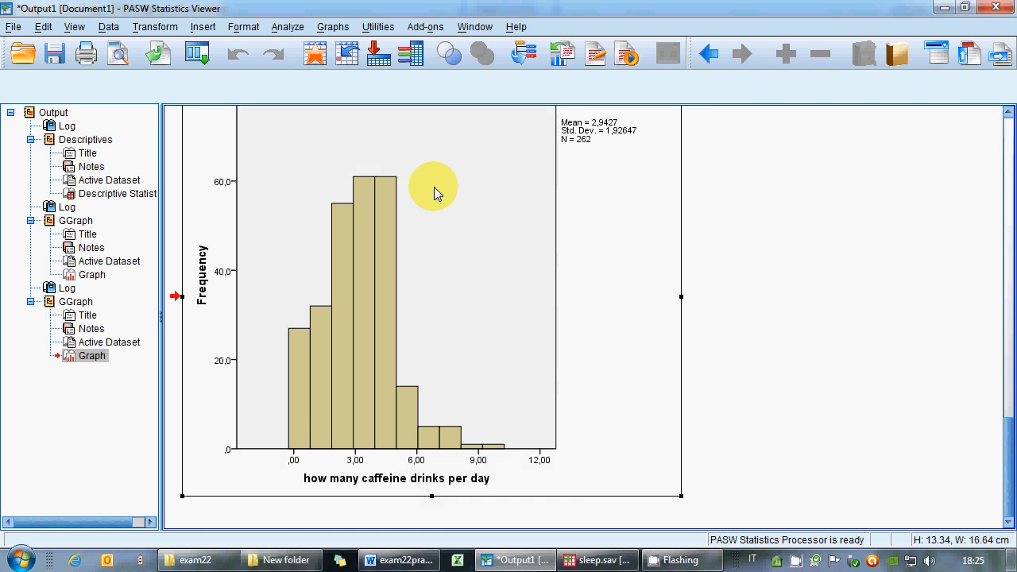
Open Save As for the output and browse into New folder on the Desktop.
left_click(14, 26)
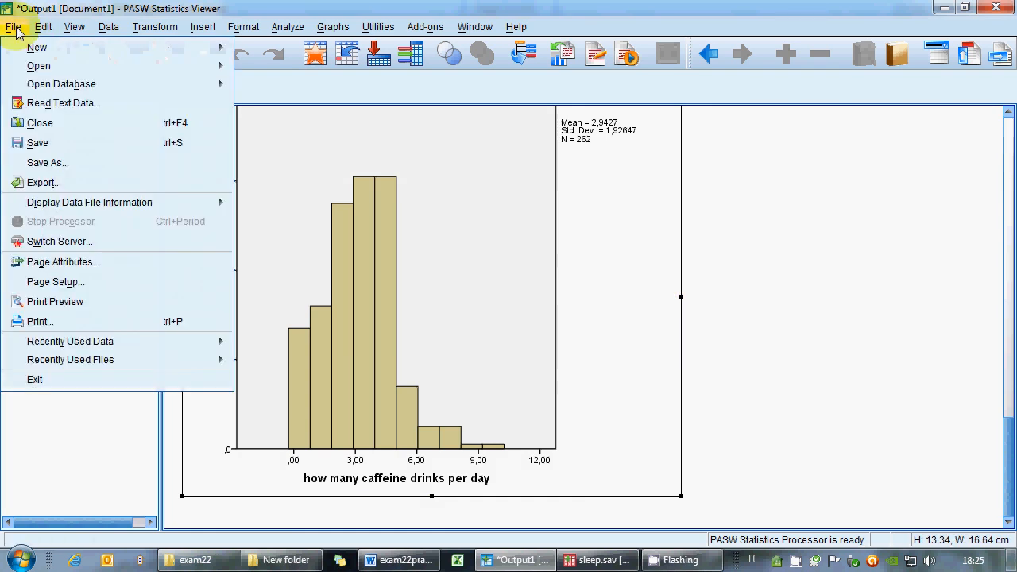
left_click(48, 163)
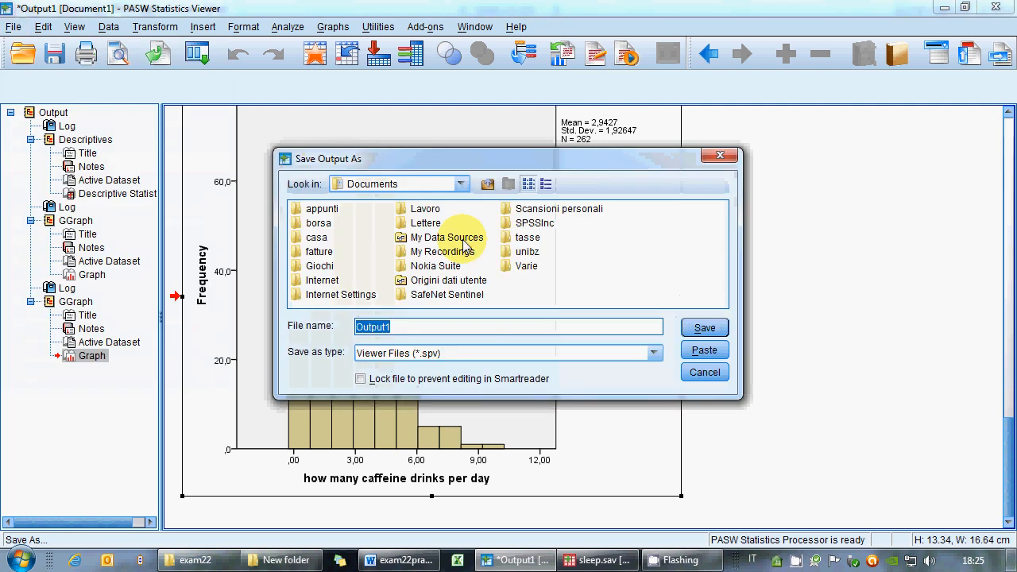
left_click(496, 185)
left_click(496, 186)
left_click(496, 186)
left_click(495, 185)
left_click(495, 185)
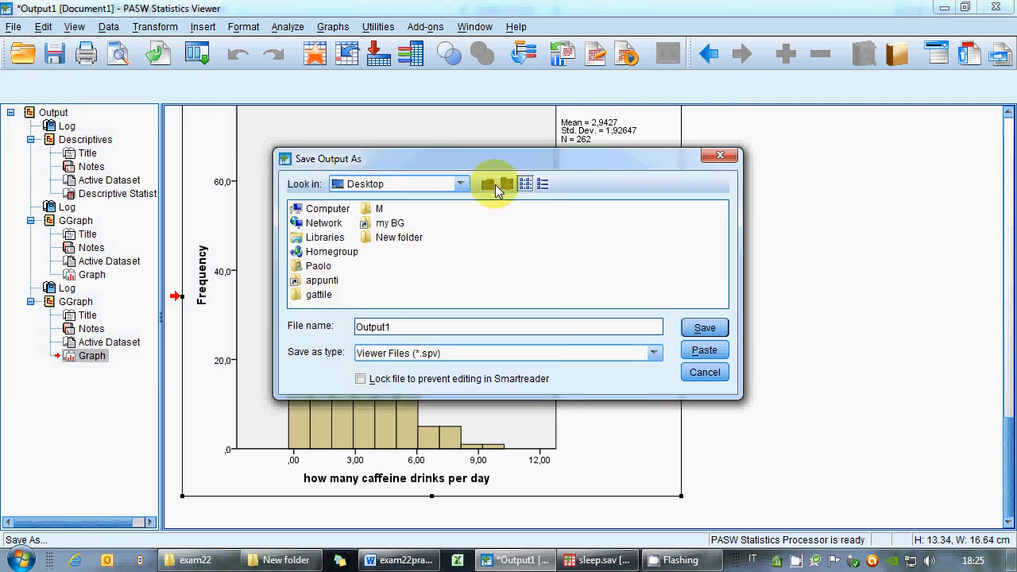
double_click(395, 237)
left_click_drag(401, 327, 329, 329)
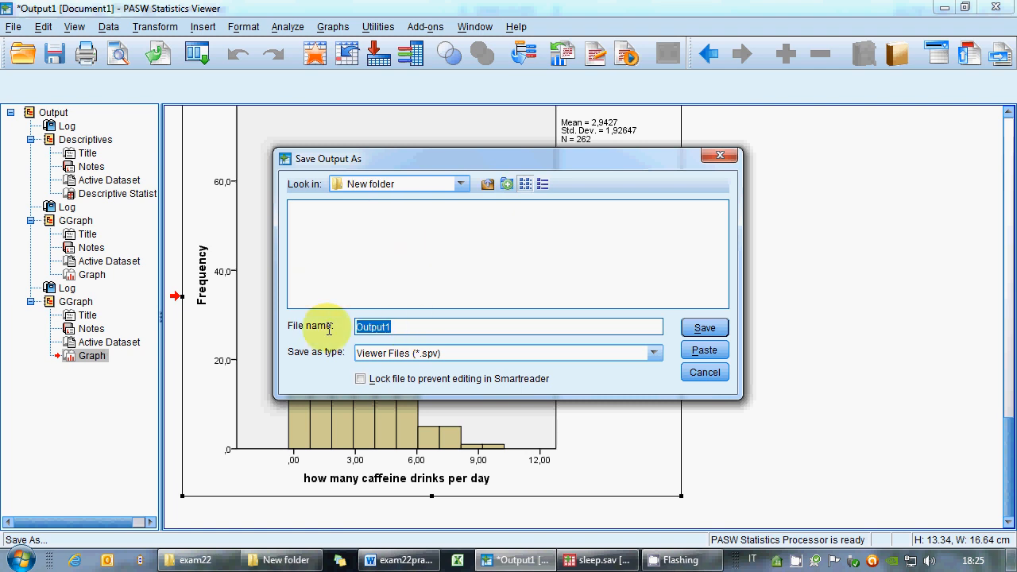
Switch to the exam document and check the required output file name.
left_click(399, 560)
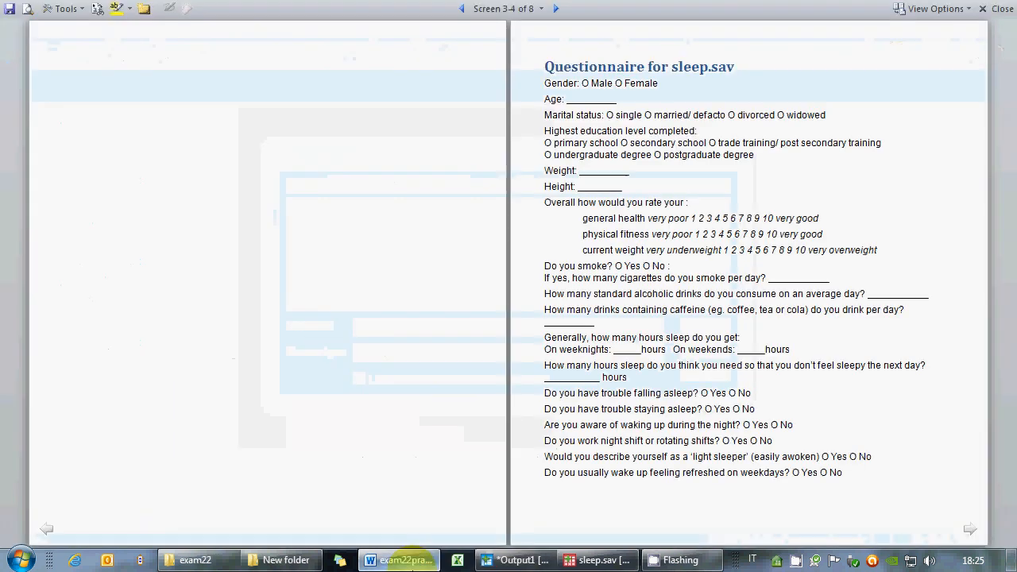
scroll(593, 432, "down", 2)
scroll(592, 432, "up", 3)
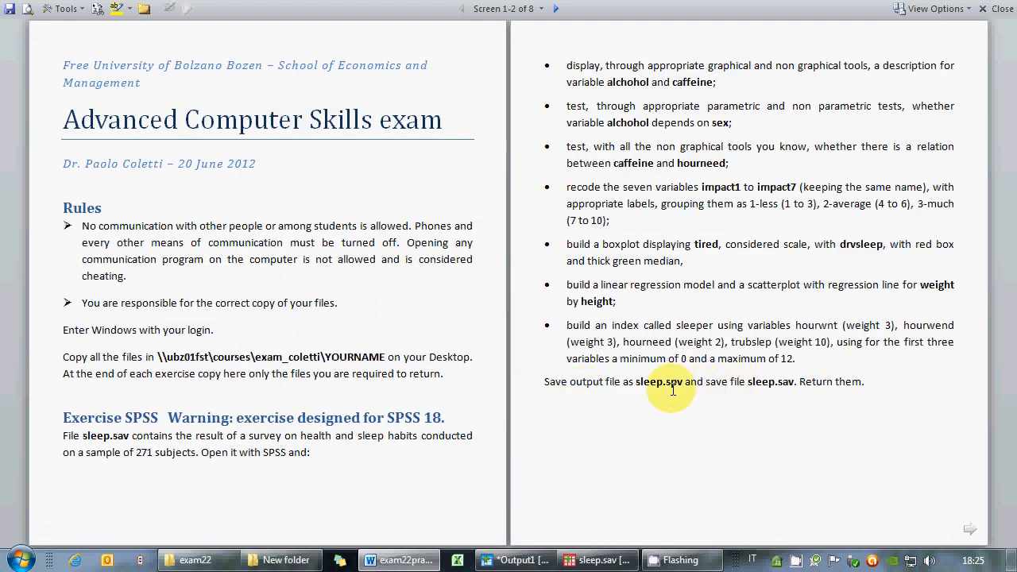
Return to the output viewer and save the output as sleep.
left_click(516, 560)
type("slee")
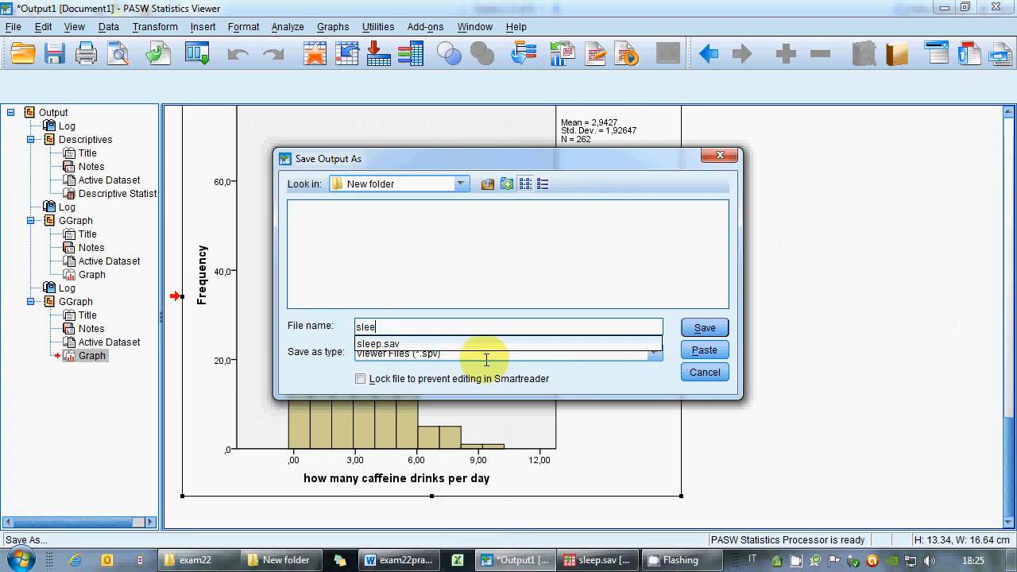
type("p")
left_click(493, 365)
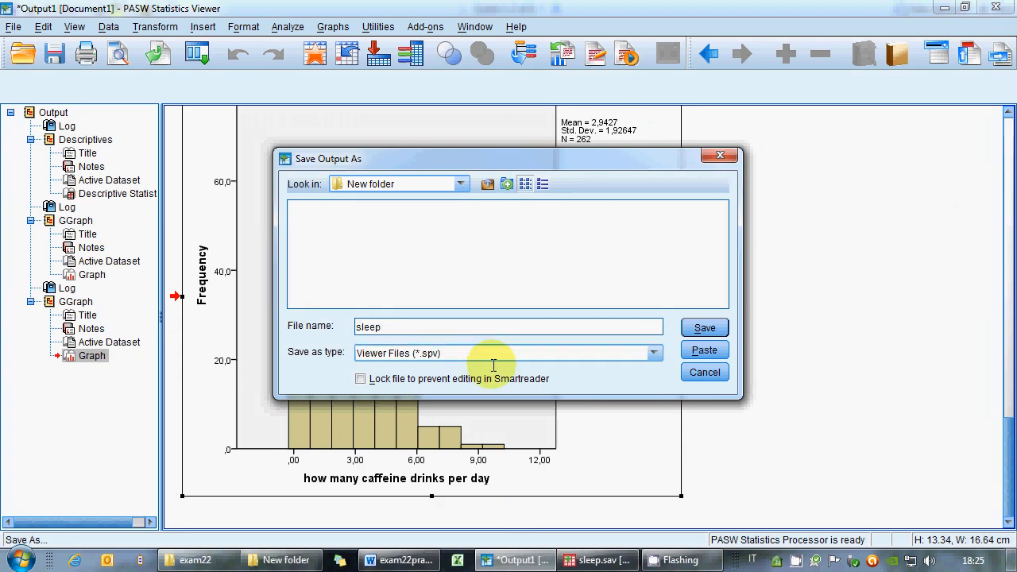
left_click(704, 328)
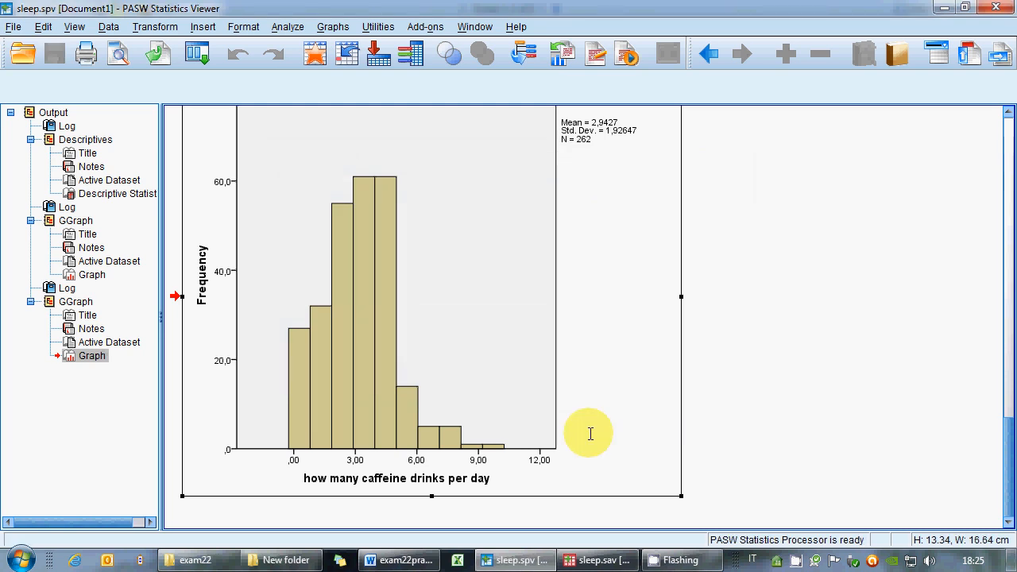
Review the exam tasks and the codebook entry for the gender variable in the exam document.
key("alt+Tab")
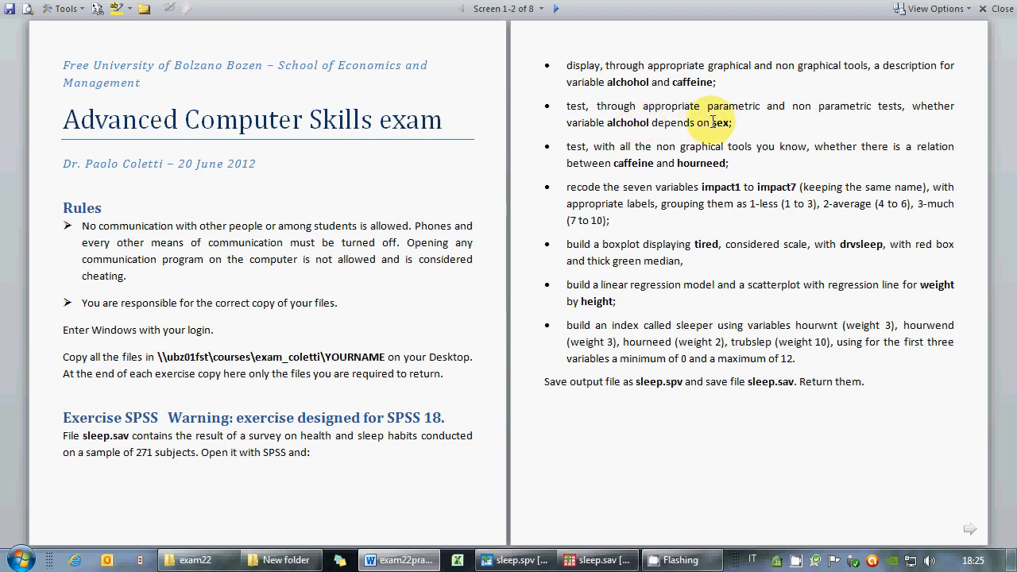
left_click(543, 559)
left_click(401, 557)
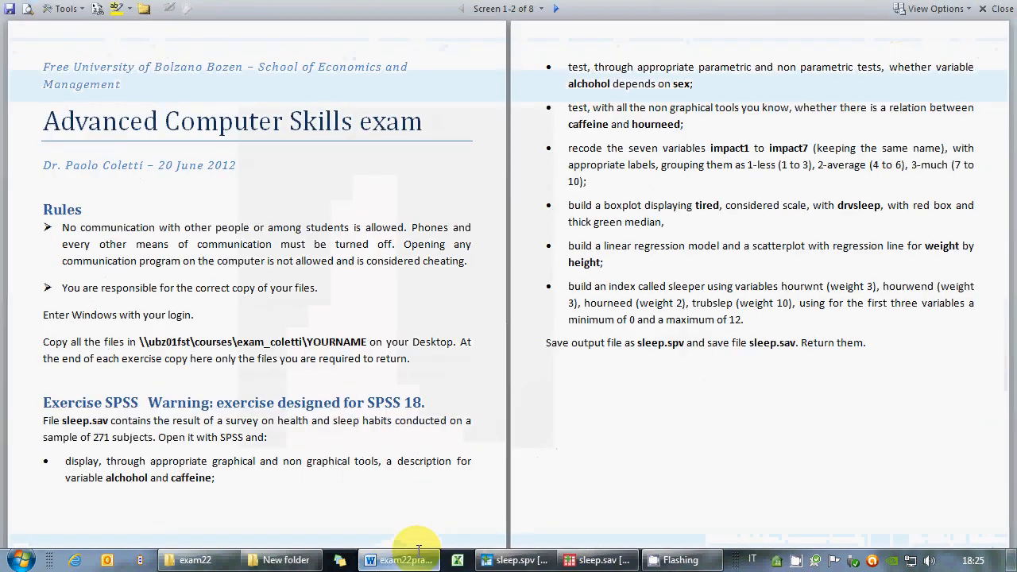
scroll(601, 413, "down", 3)
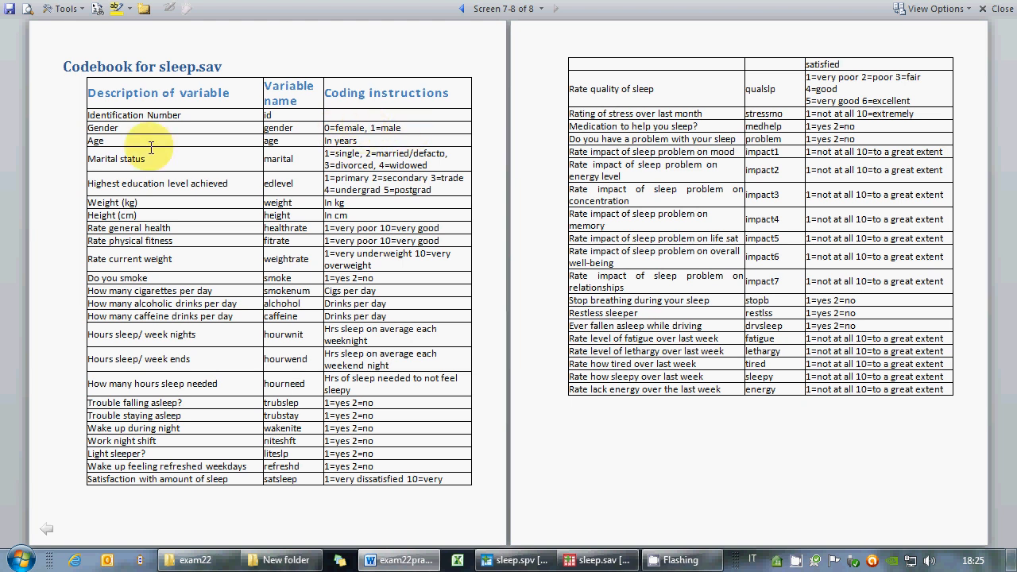
left_click_drag(118, 135, 85, 133)
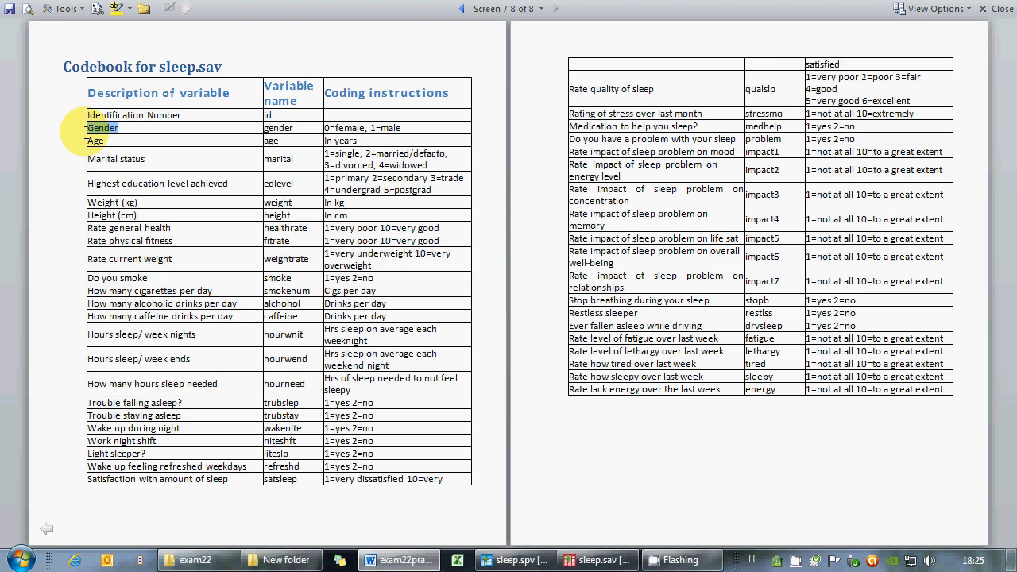
left_click(272, 135)
double_click(273, 132)
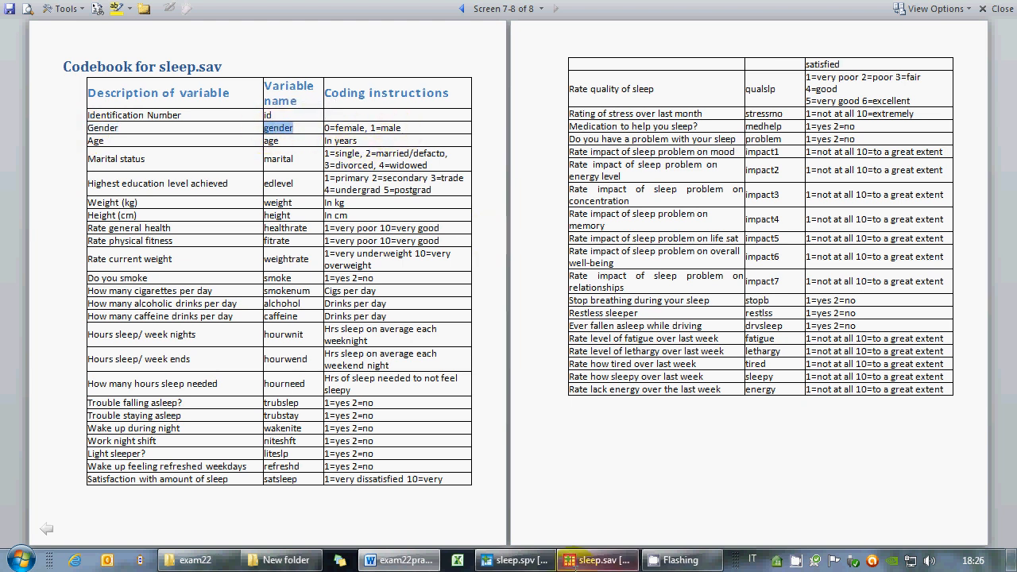
left_click(413, 559)
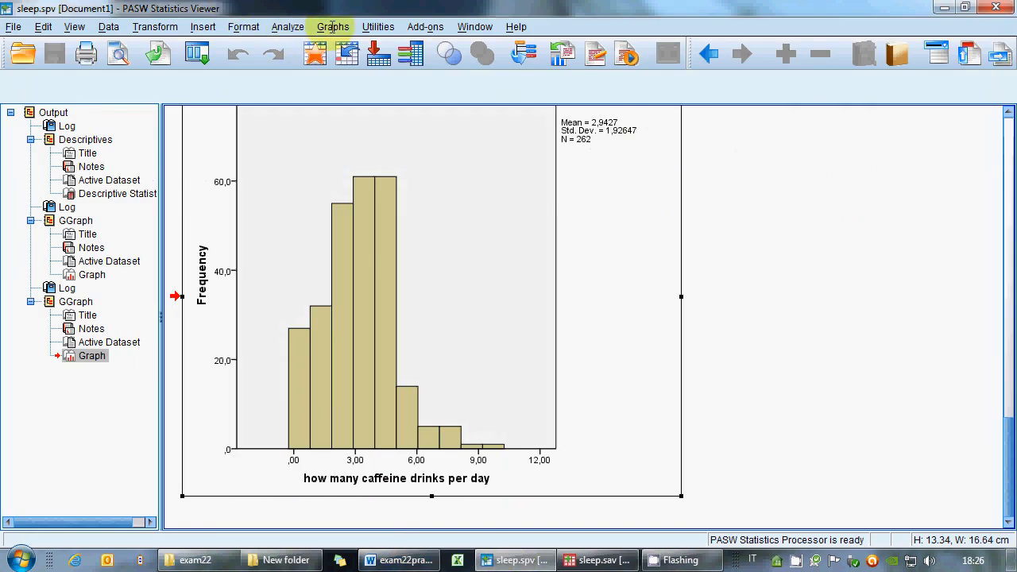
Open an Independent-Samples T Test with sex as the grouping variable and alchohol as the test variable.
left_click(288, 27)
mouse_move(321, 100)
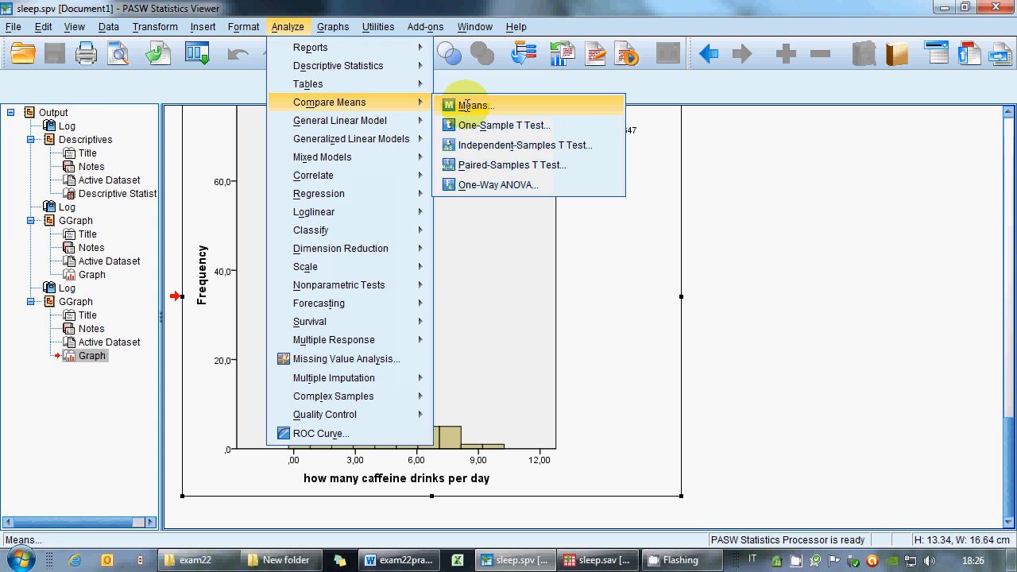
left_click(467, 145)
left_click(379, 228)
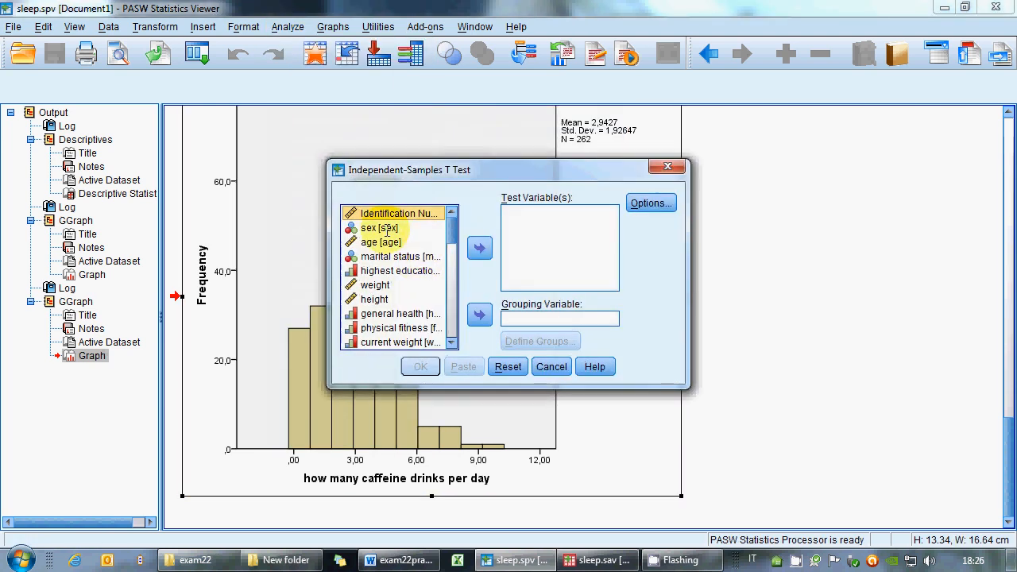
left_click(479, 314)
scroll(453, 229, "down", 2)
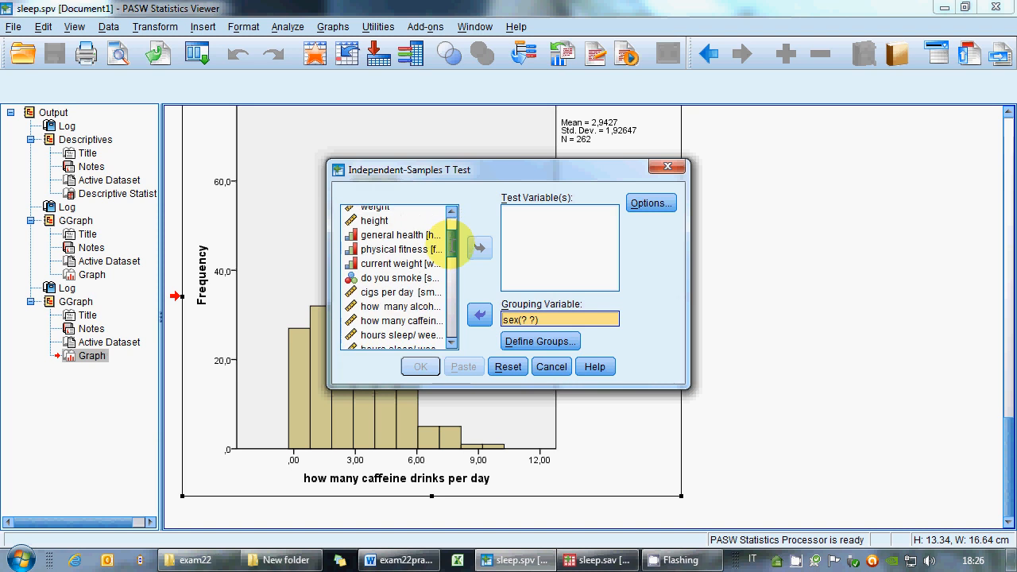
left_click(401, 262)
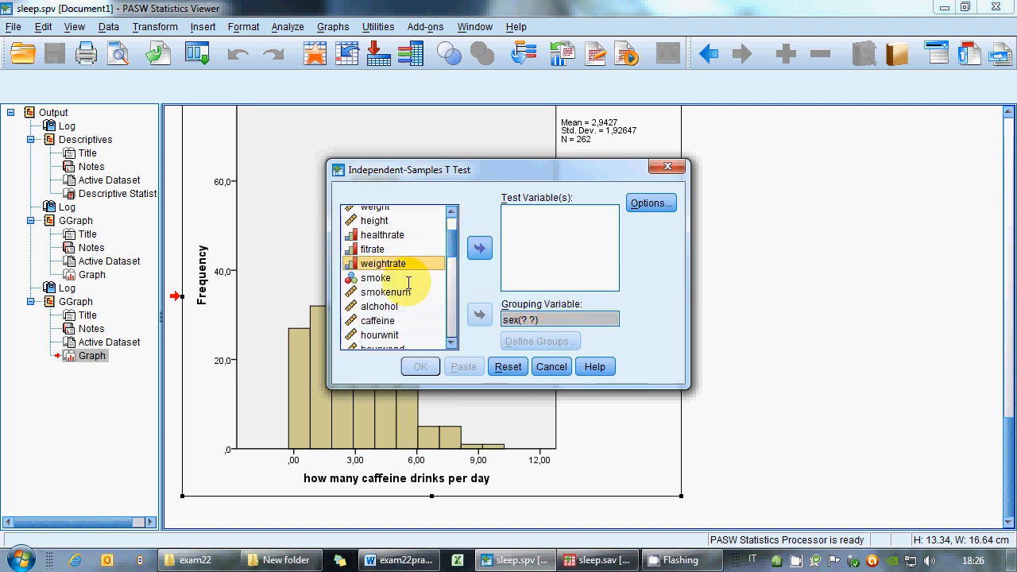
left_click(379, 305)
left_click(479, 248)
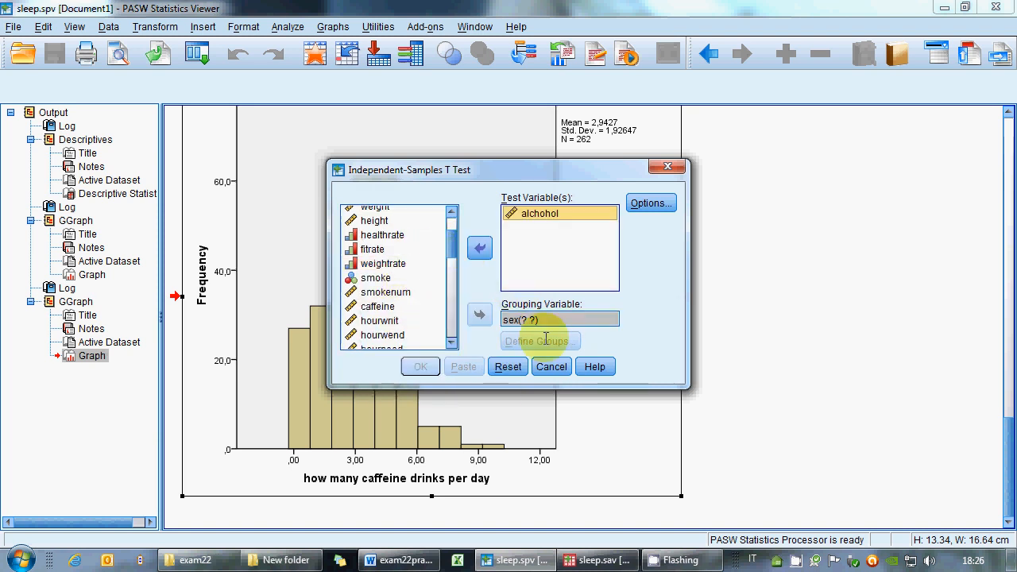
Define the sex groups as 0 and 1 and run the t-test.
left_click(524, 319)
left_click(540, 340)
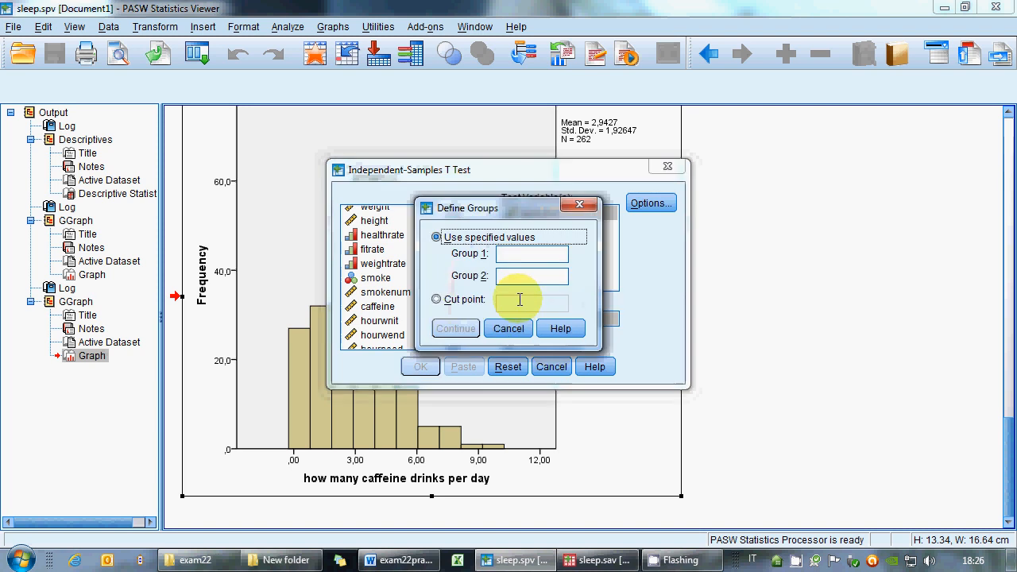
left_click(518, 254)
left_click(413, 556)
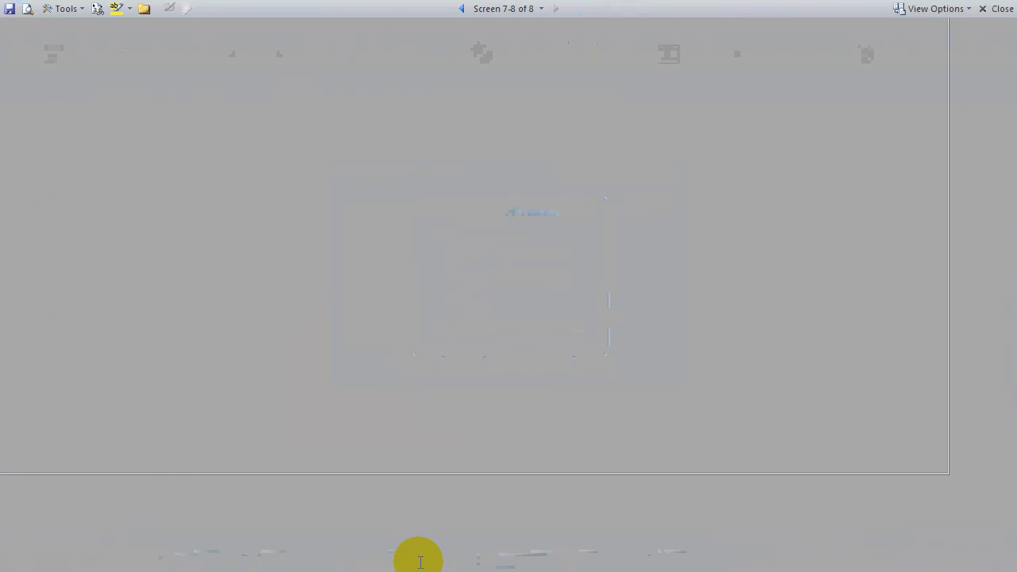
left_click(413, 558)
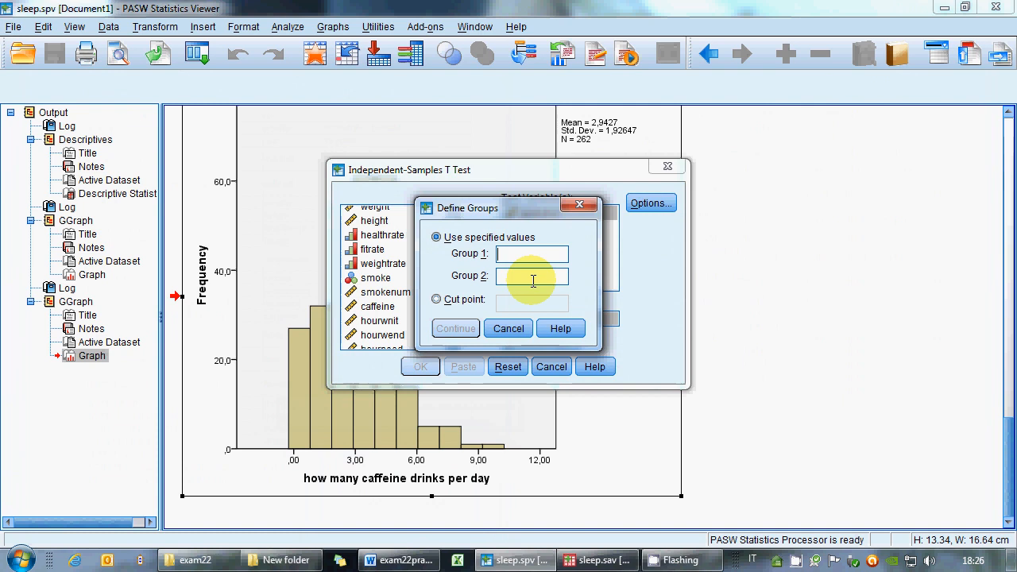
type("0")
left_click(504, 278)
type("1")
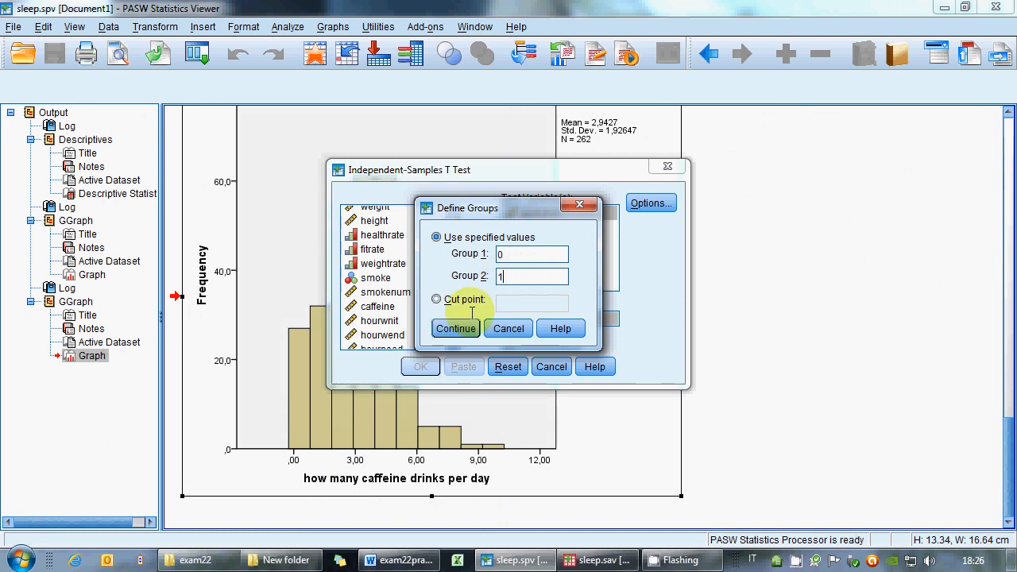
left_click(455, 328)
left_click(421, 366)
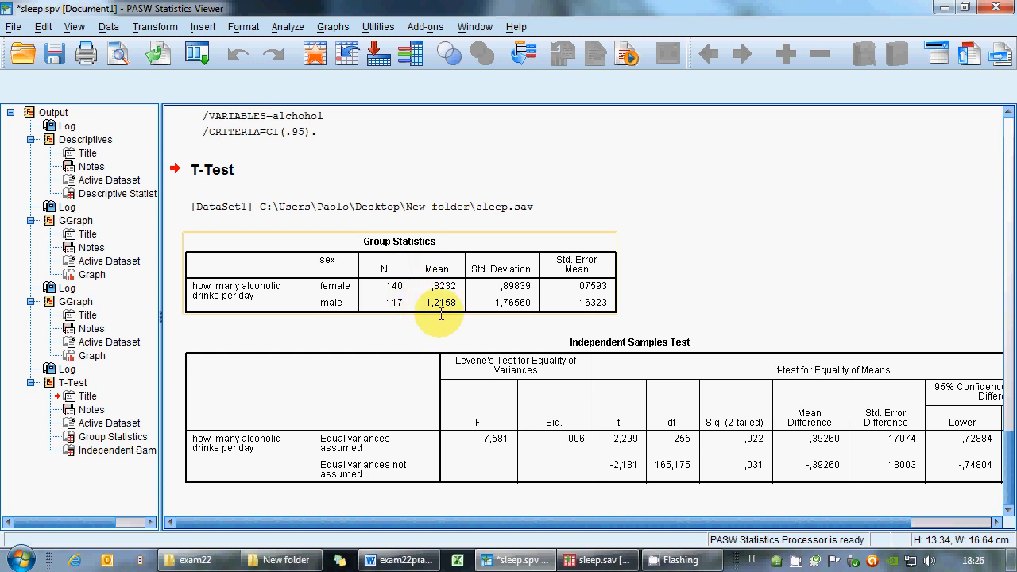
Open the nonparametric Independent Samples test with custom field assignments, sex as the grouping field and alchohol as the test field.
left_click(286, 28)
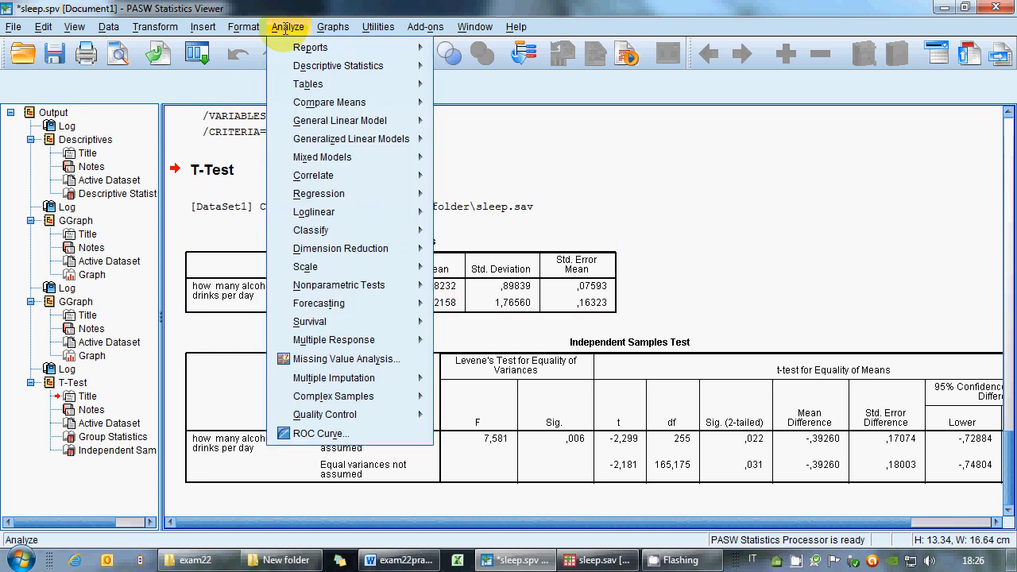
mouse_move(340, 287)
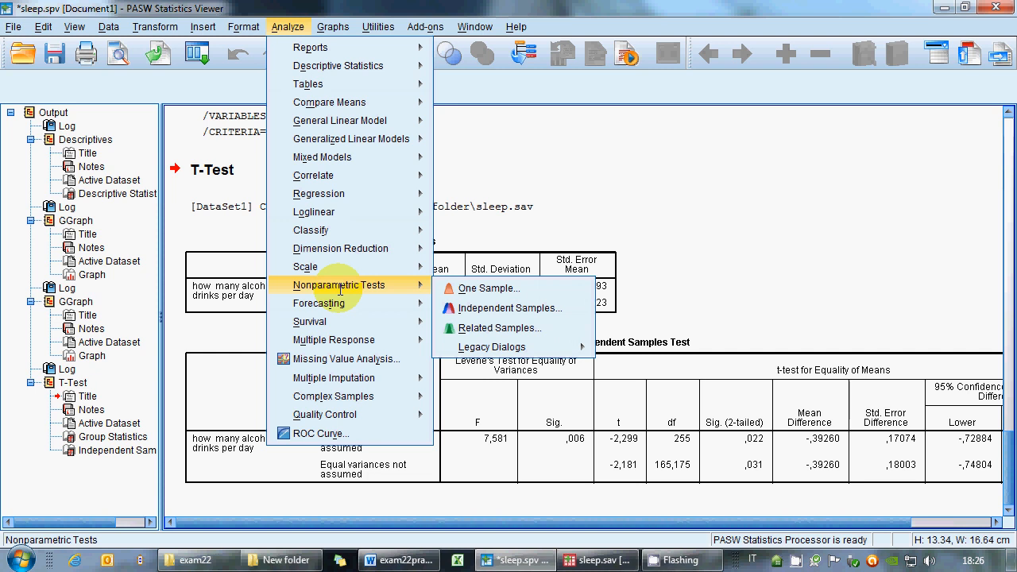
left_click(502, 307)
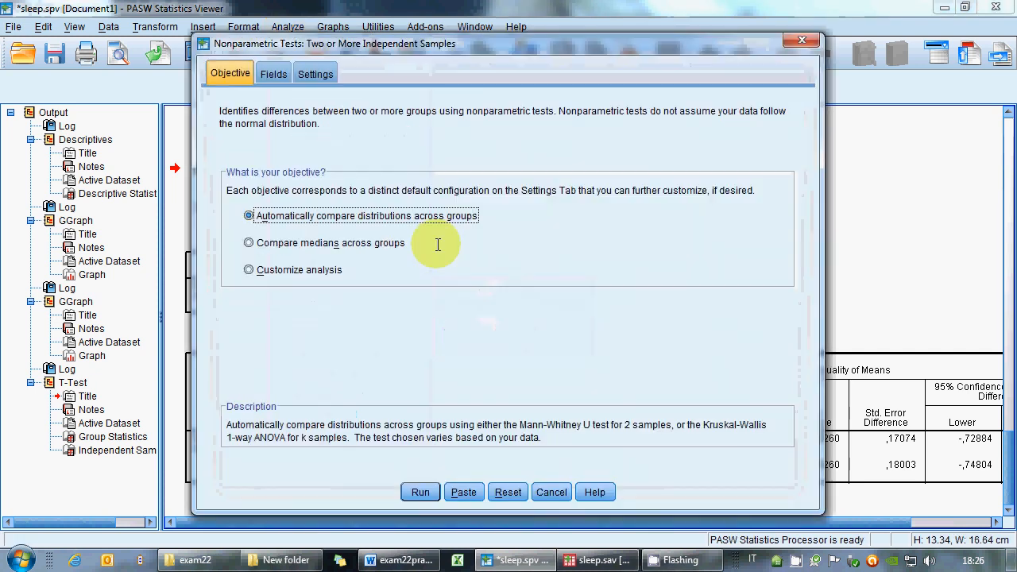
left_click(273, 74)
left_click(233, 182)
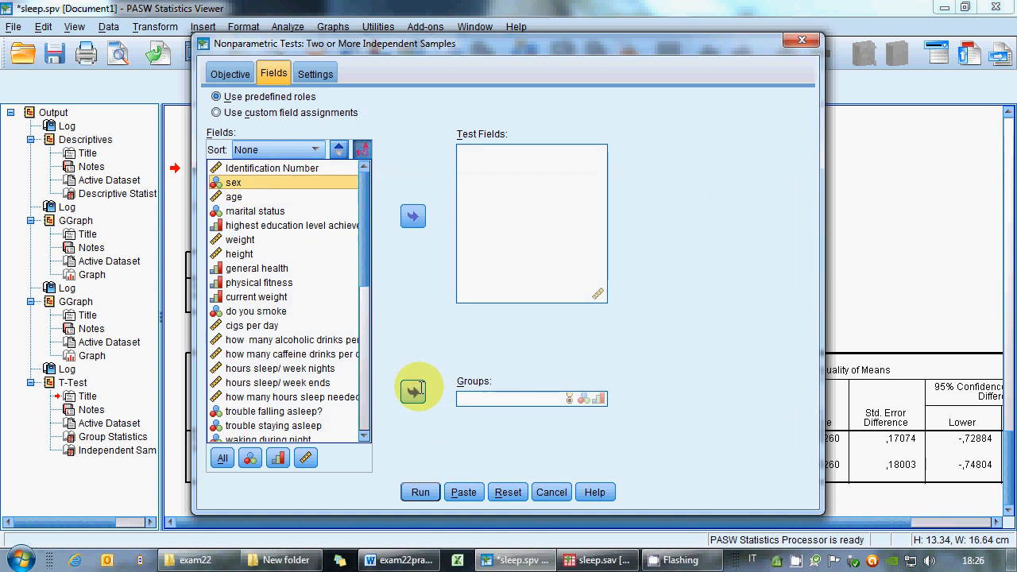
left_click(414, 389)
mouse_move(361, 222)
left_mouse_down()
mouse_move(367, 267)
mouse_move(369, 256)
left_mouse_up()
left_click(302, 257)
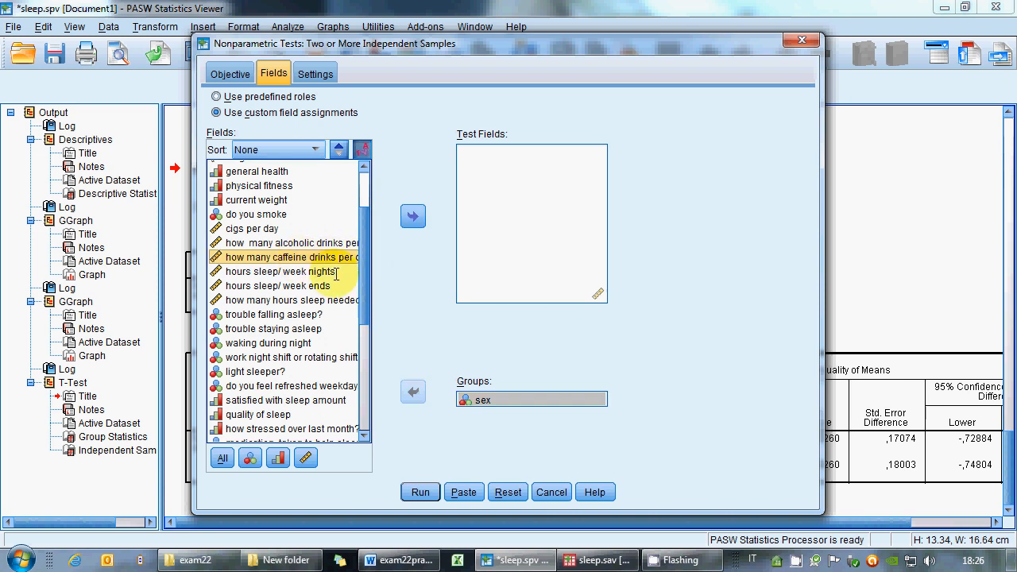
left_click(294, 244)
left_click(413, 215)
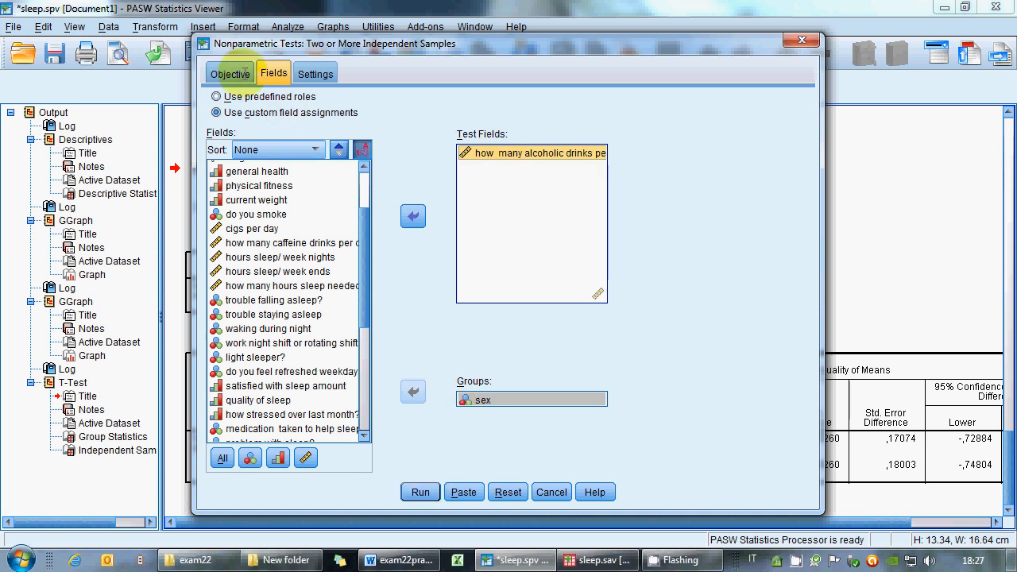
Customize the tests to use only Mann-Whitney U (2 samples) and run the analysis.
left_click(231, 73)
left_click(315, 73)
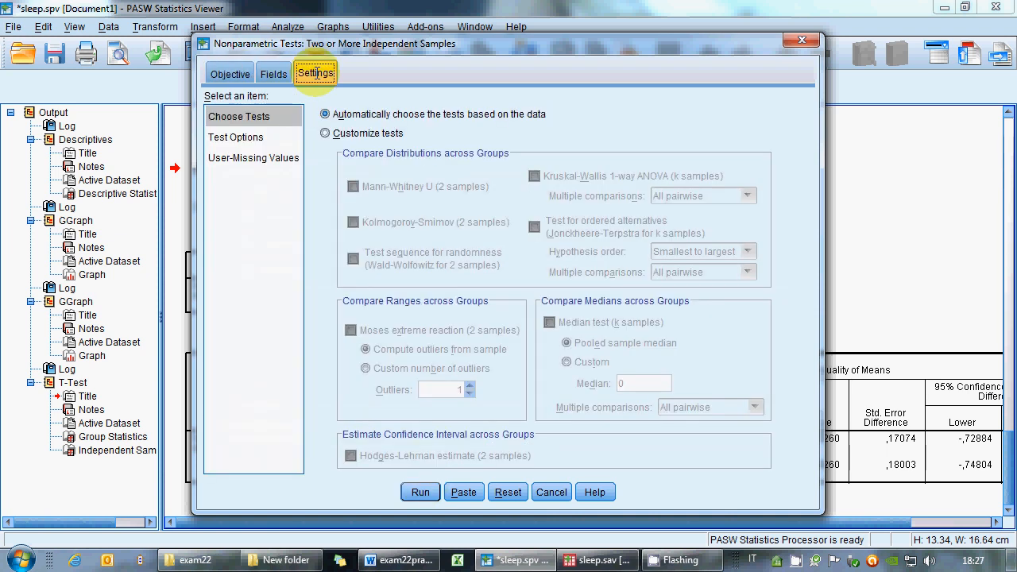
left_click(334, 133)
left_click(421, 186)
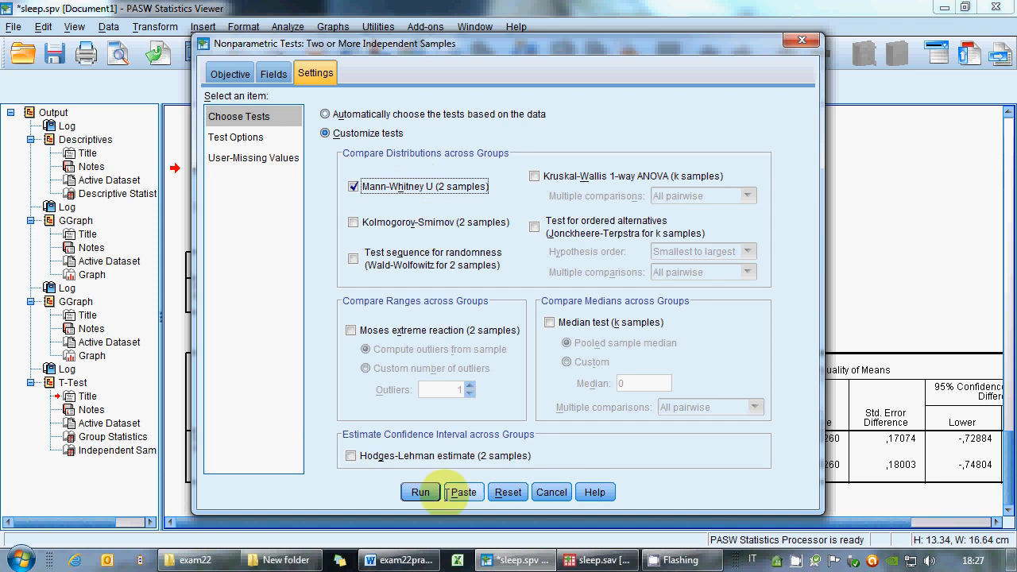
left_click(421, 492)
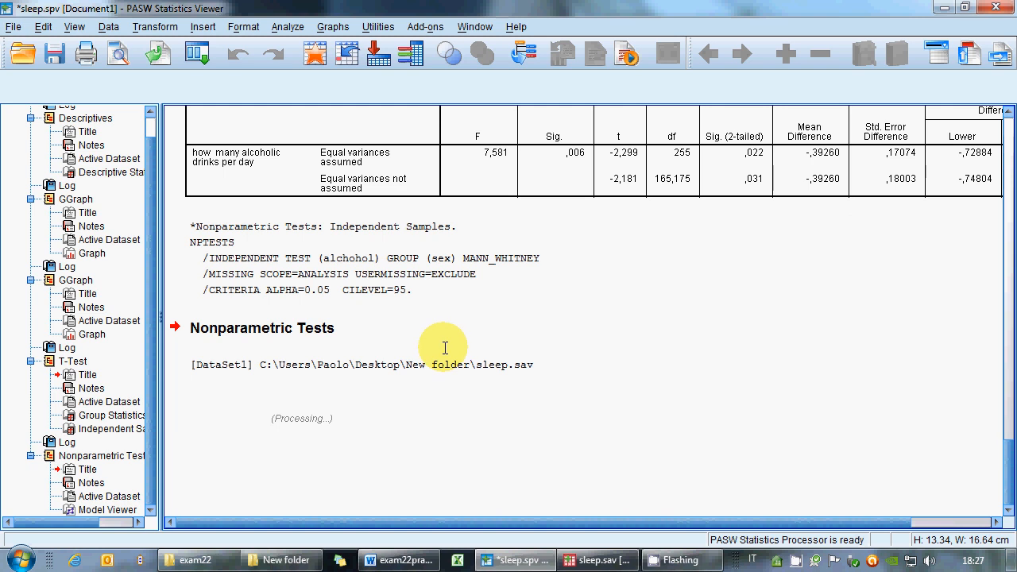
left_click(282, 27)
mouse_move(397, 284)
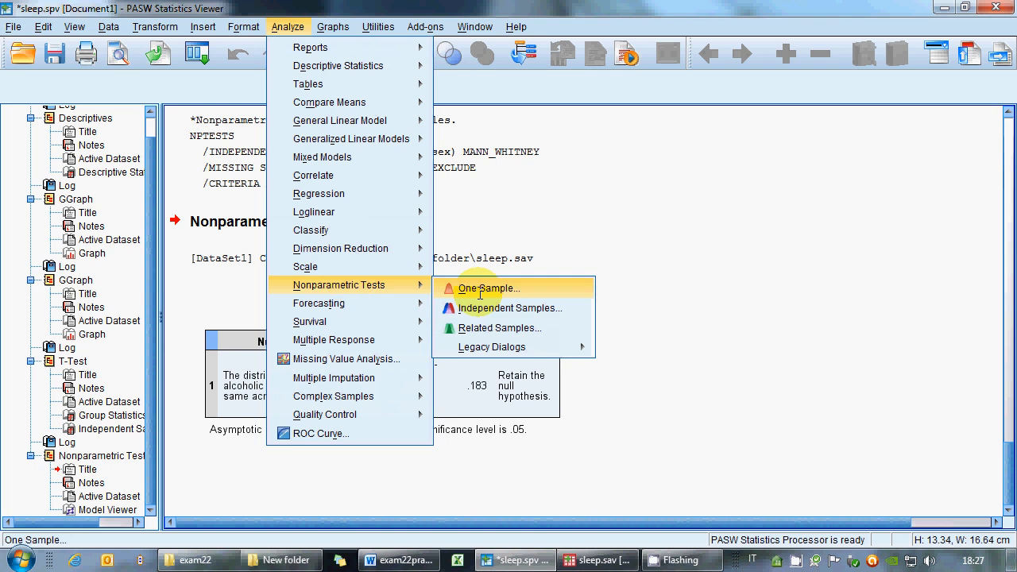
mouse_move(560, 348)
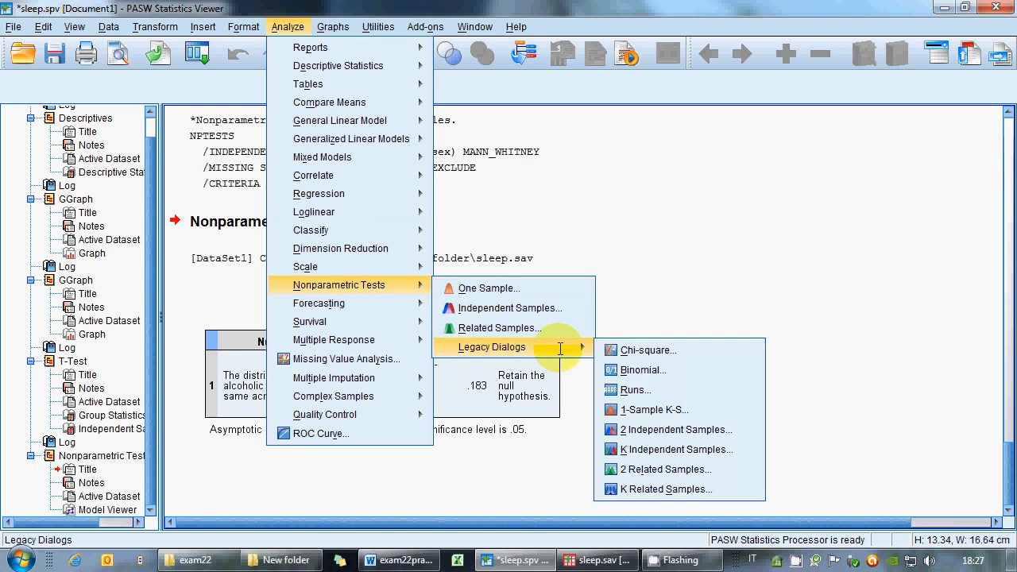
left_click(642, 430)
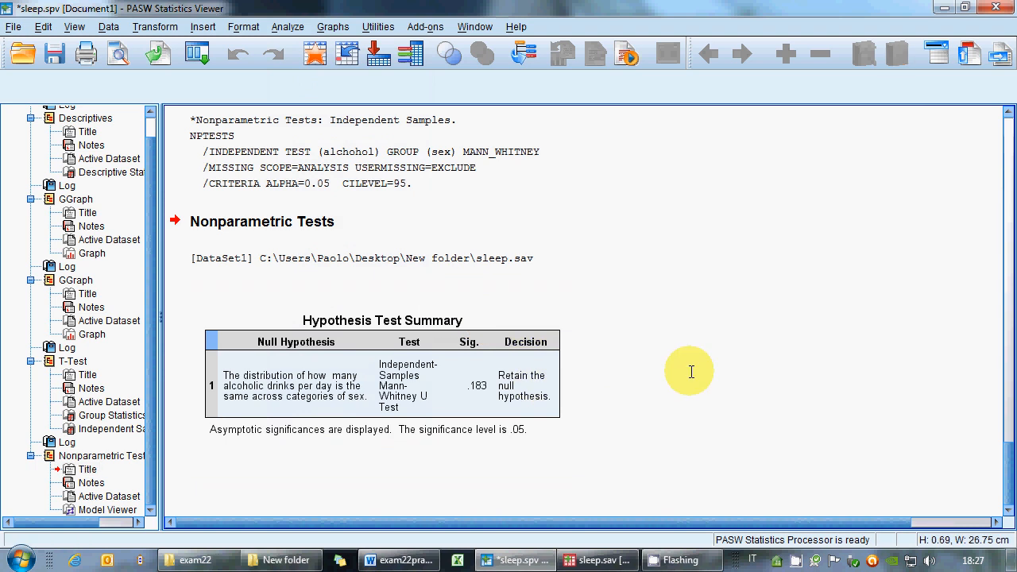
Review the exam tasks in the exam document.
left_click(415, 558)
scroll(516, 367, "up", 3)
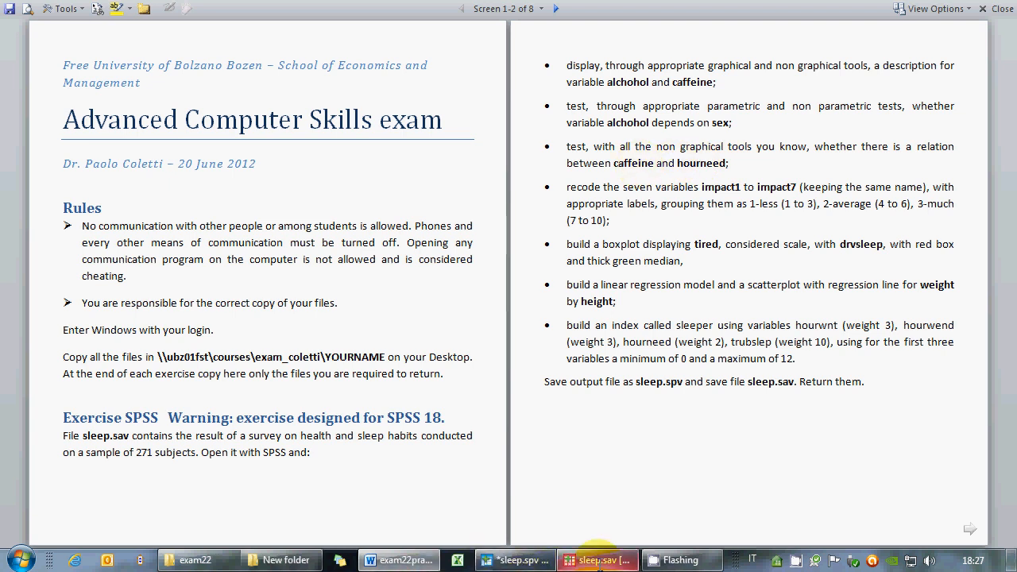
Run a bivariate correlation between caffeine and hourneed with both Pearson and Spearman coefficients checked.
left_click(612, 562)
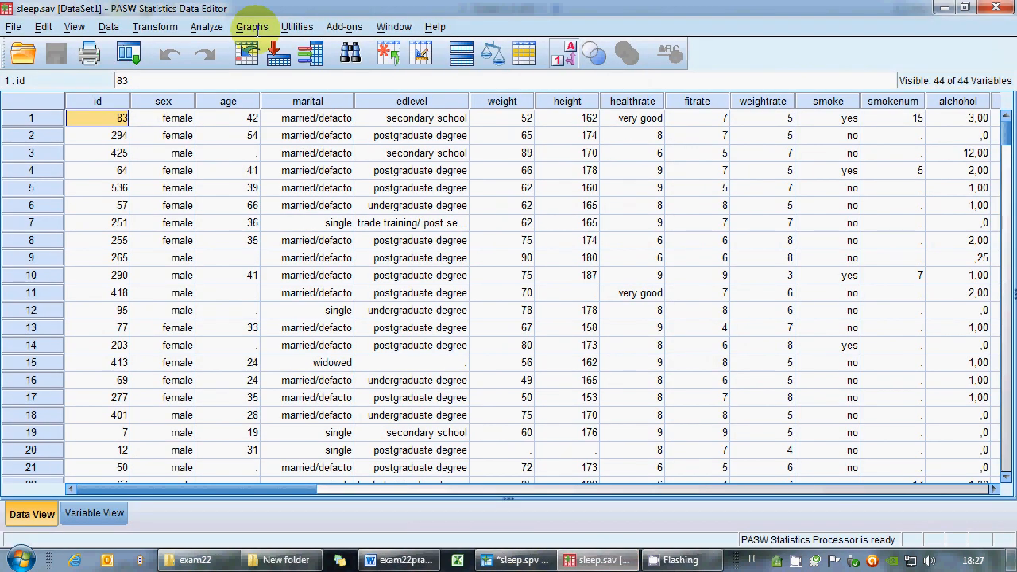
left_click(208, 26)
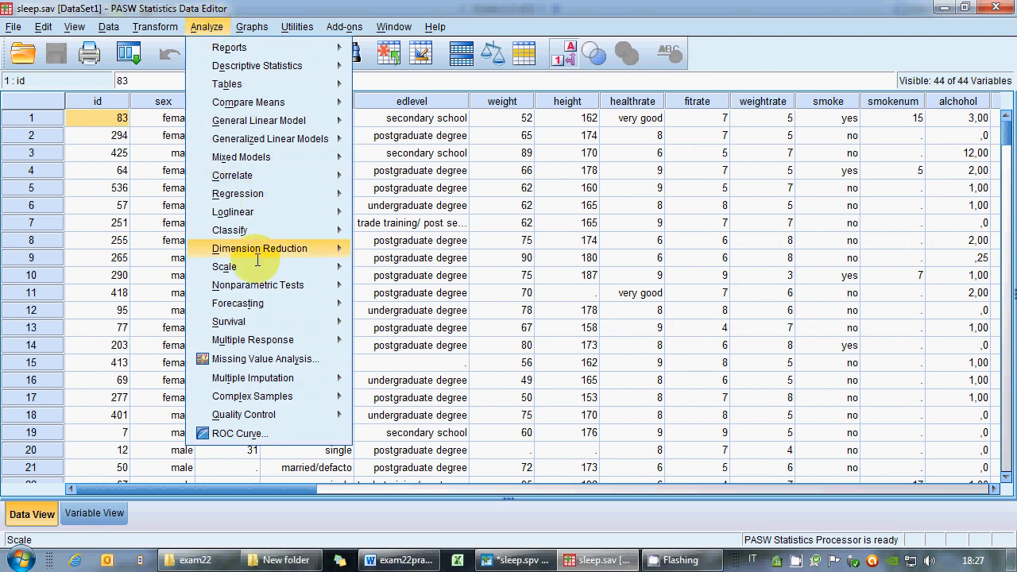
mouse_move(255, 287)
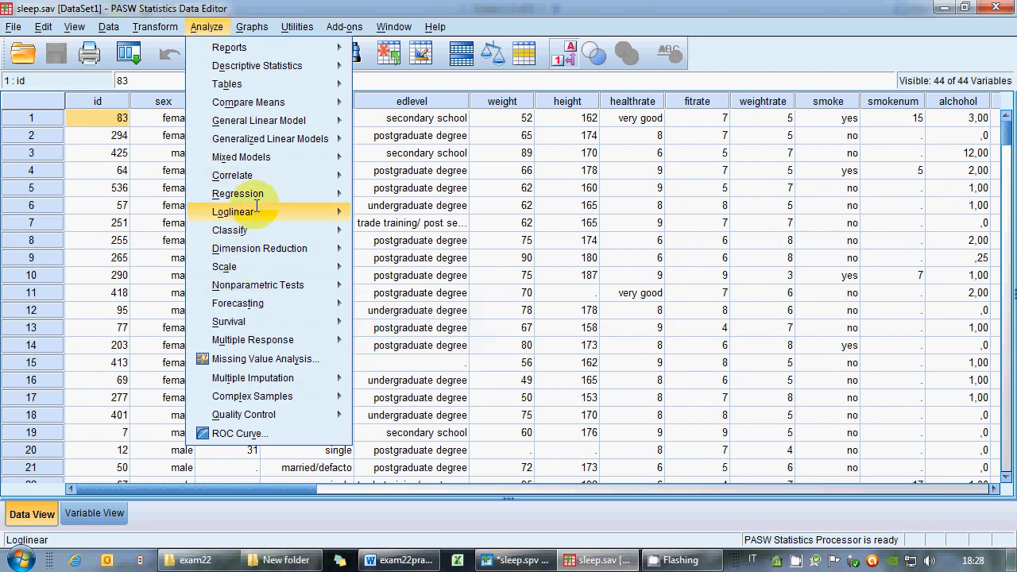
mouse_move(258, 173)
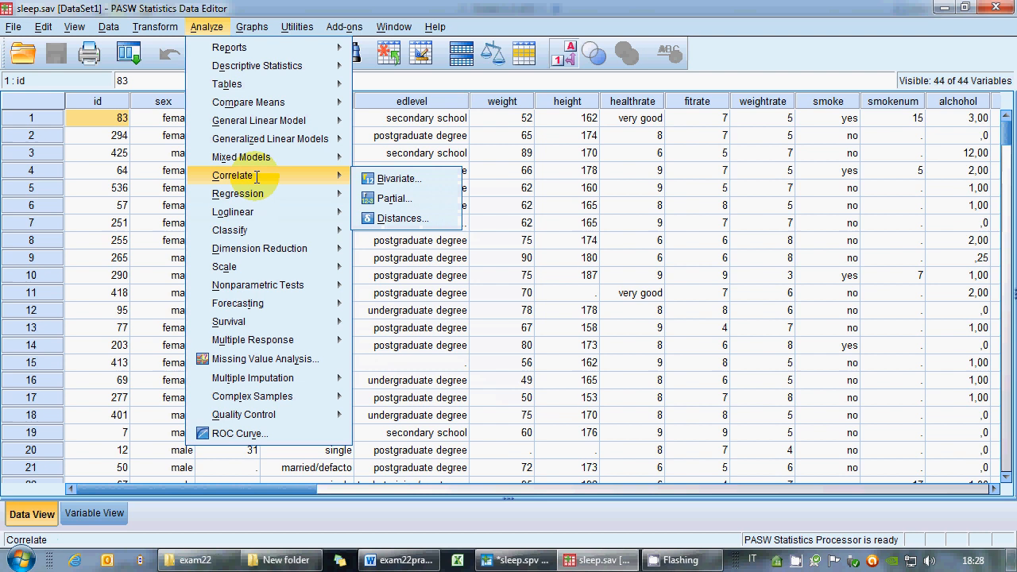
left_click(401, 173)
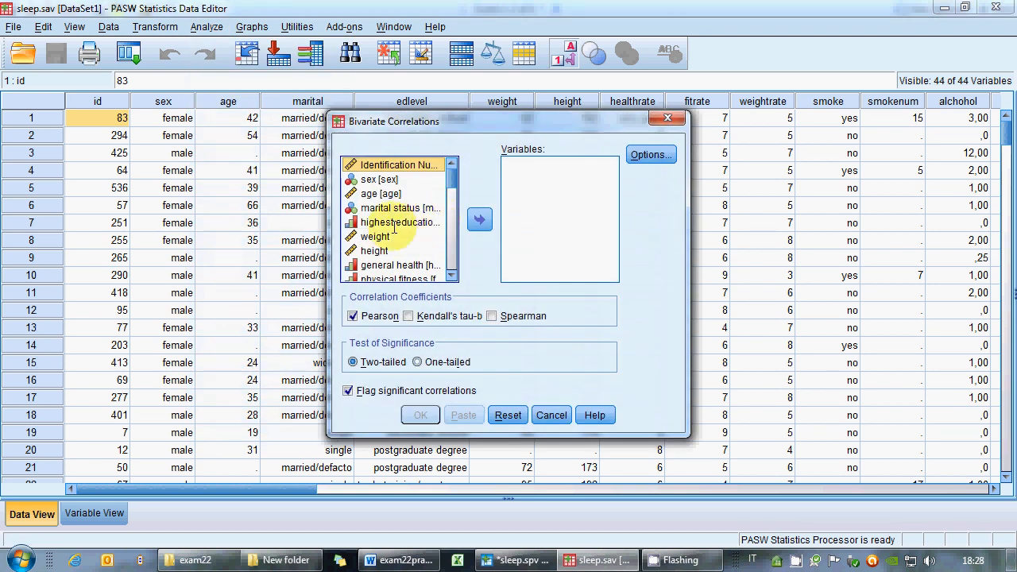
right_click(401, 223)
left_click(406, 241)
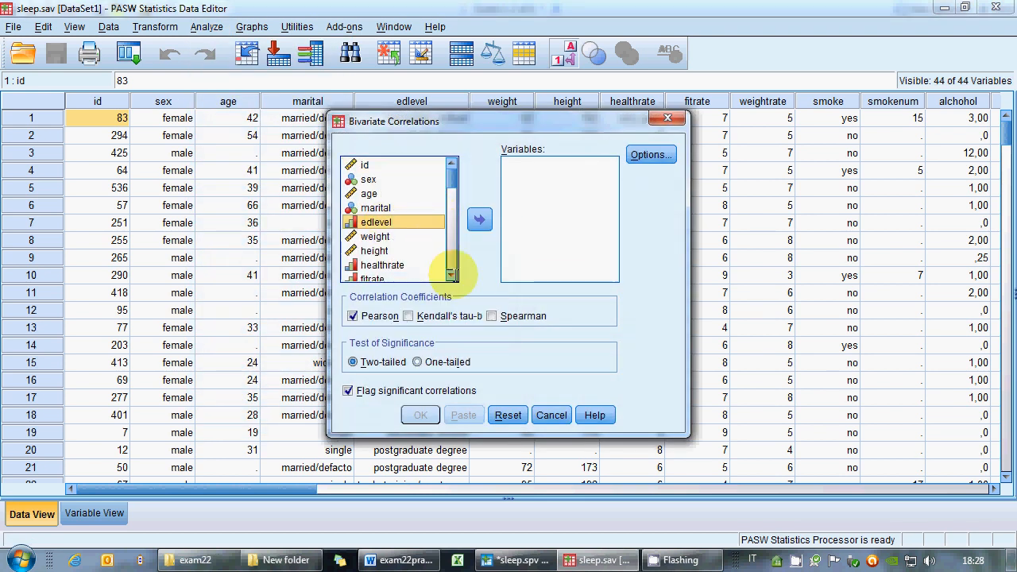
scroll(451, 274, "down", 4)
left_click(378, 222)
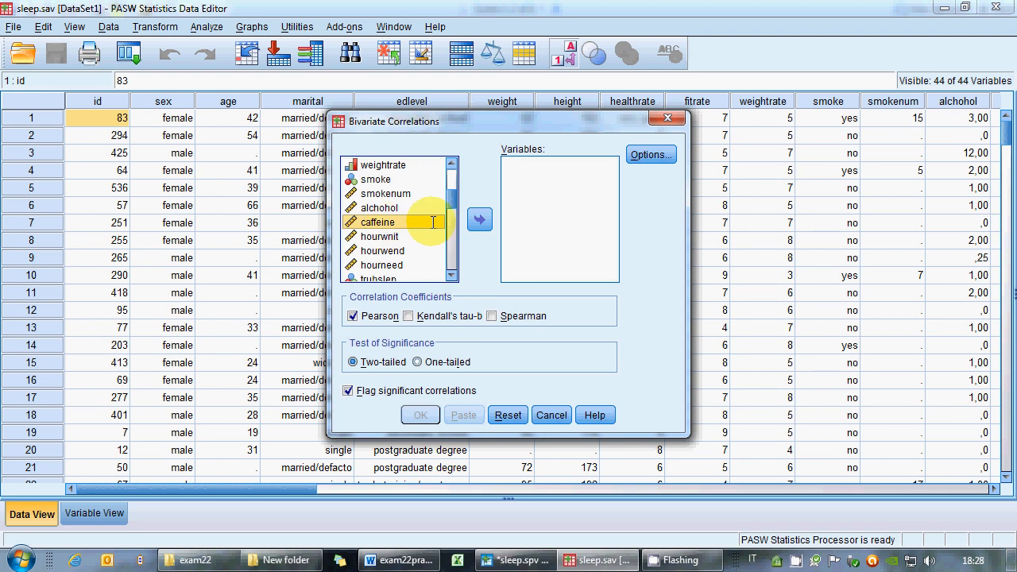
left_click(479, 220)
left_click(383, 250)
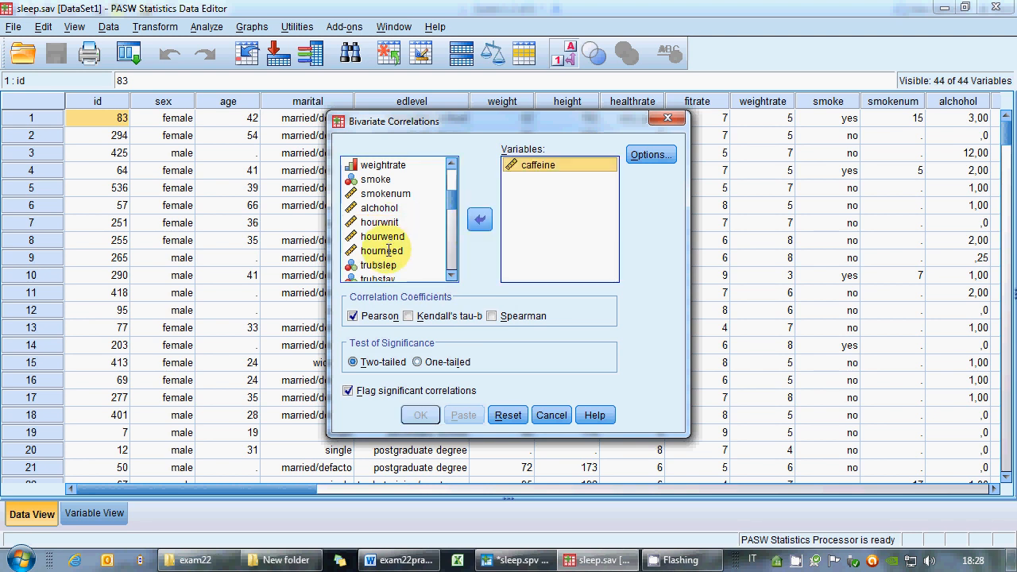
left_click(479, 219)
left_click(490, 315)
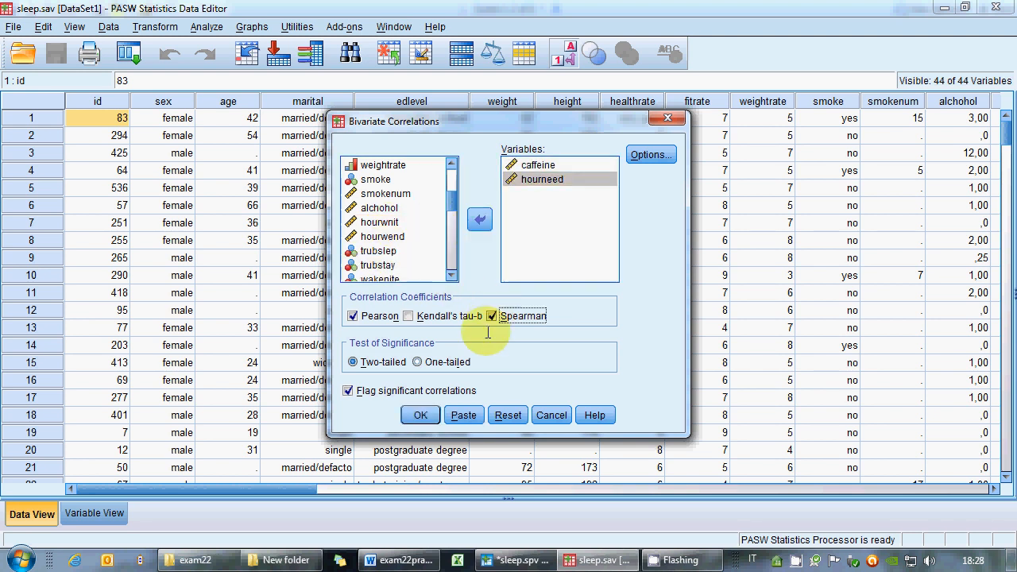
left_click(420, 414)
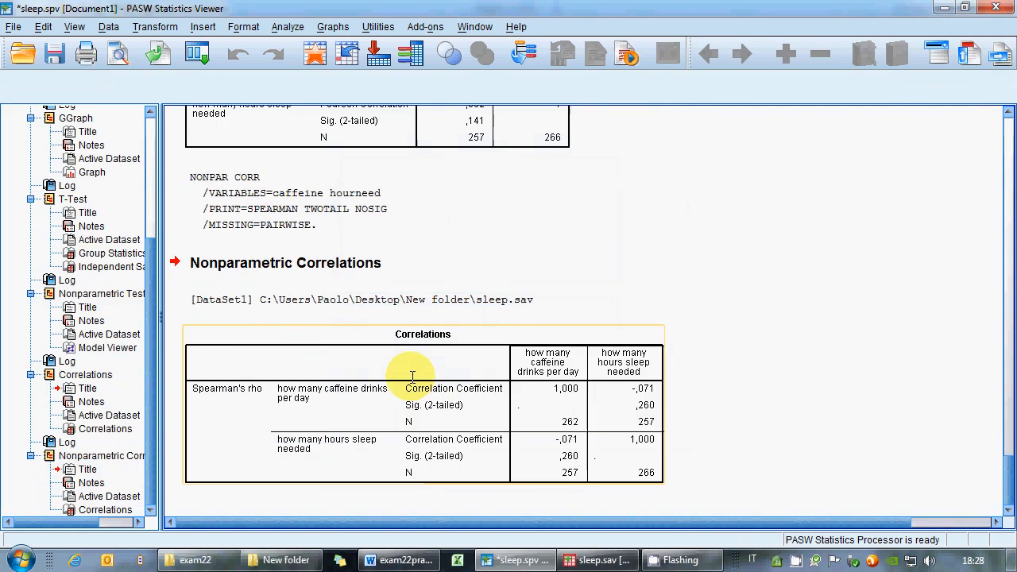
Inspect the correlation output and reread the next exam task on recoding impact1 to impact7.
scroll(447, 358, "up", 5)
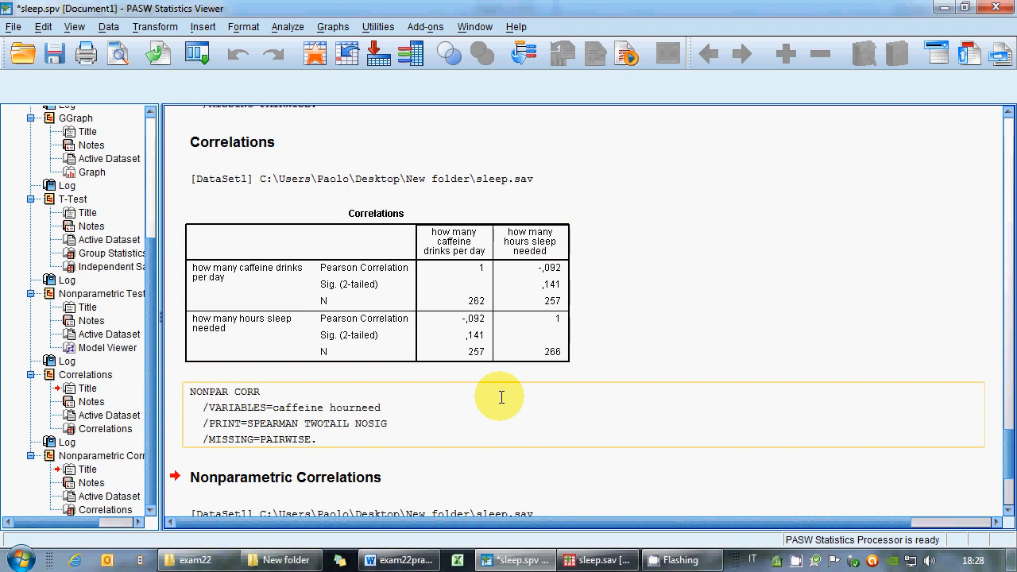
scroll(501, 397, "down", 5)
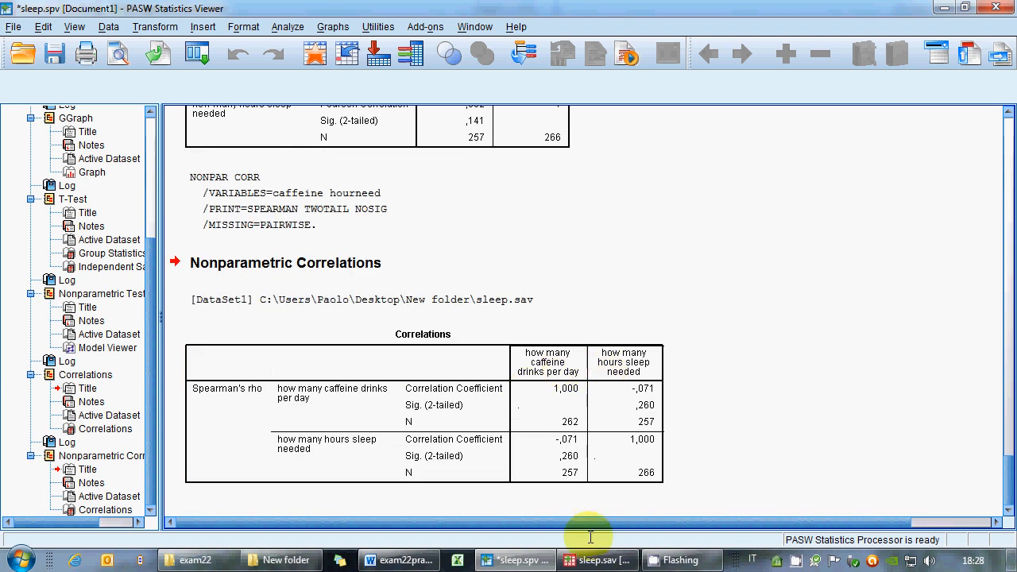
left_click(401, 560)
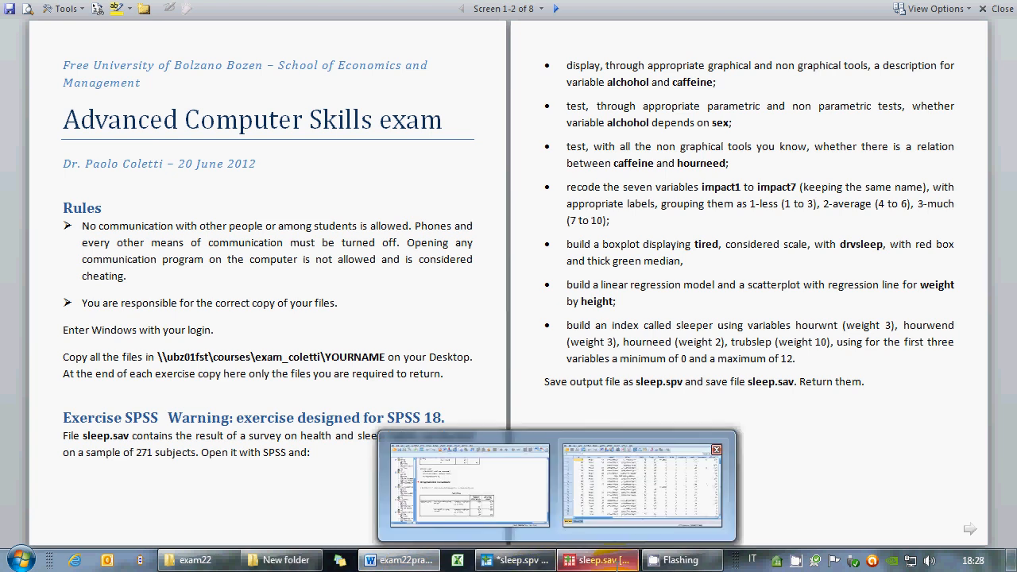
left_click(617, 564)
left_click(416, 561)
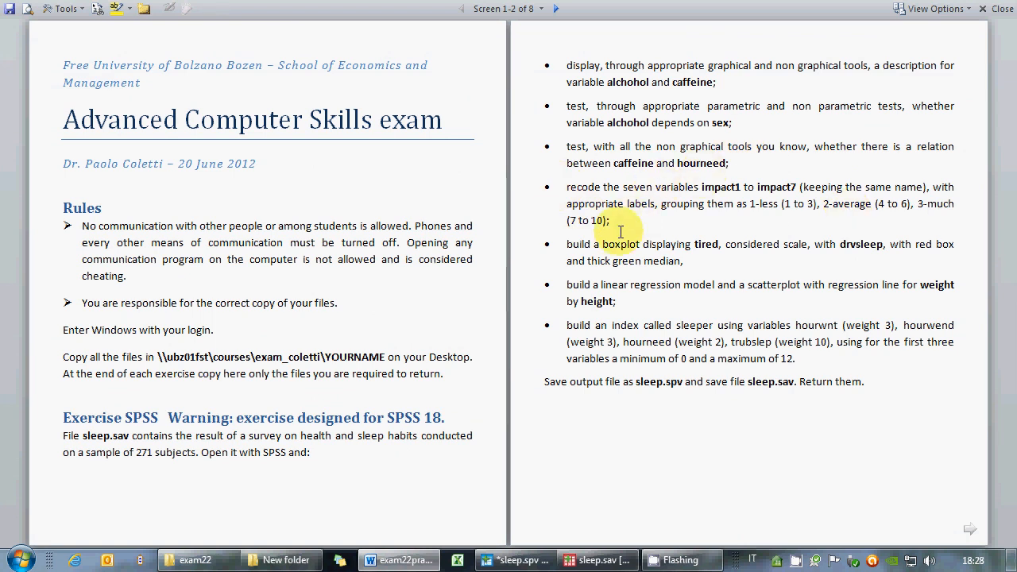
left_click(602, 560)
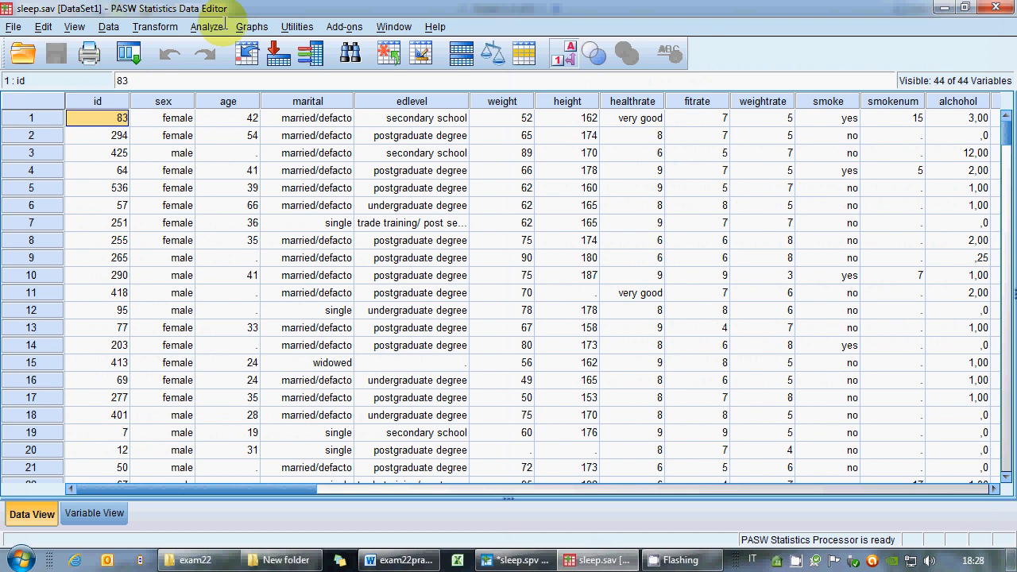
Start Recode into Same Variables with impact1 through impact7 and open the Old and New Values dialog.
left_click(216, 24)
mouse_move(155, 27)
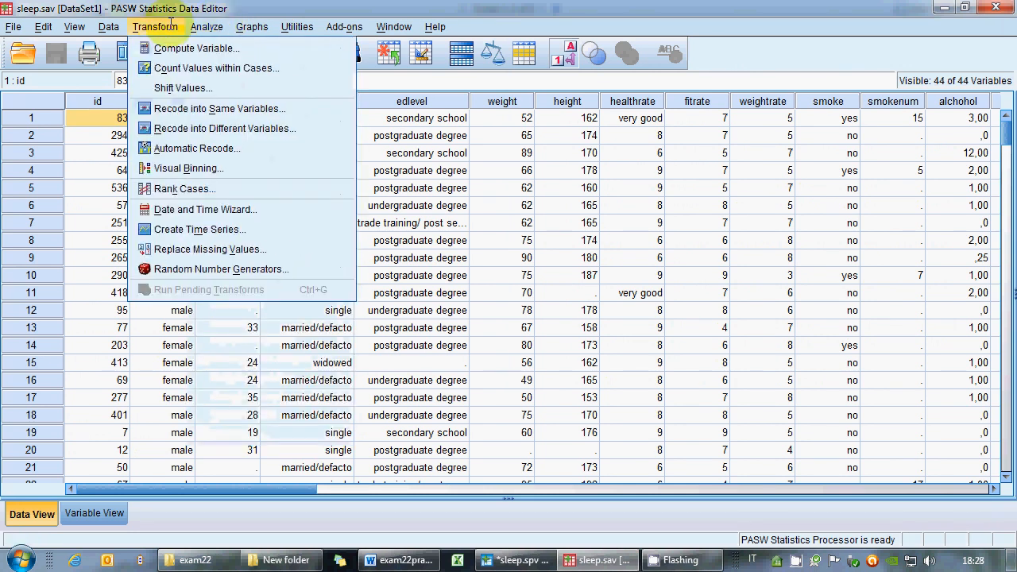
left_click(188, 109)
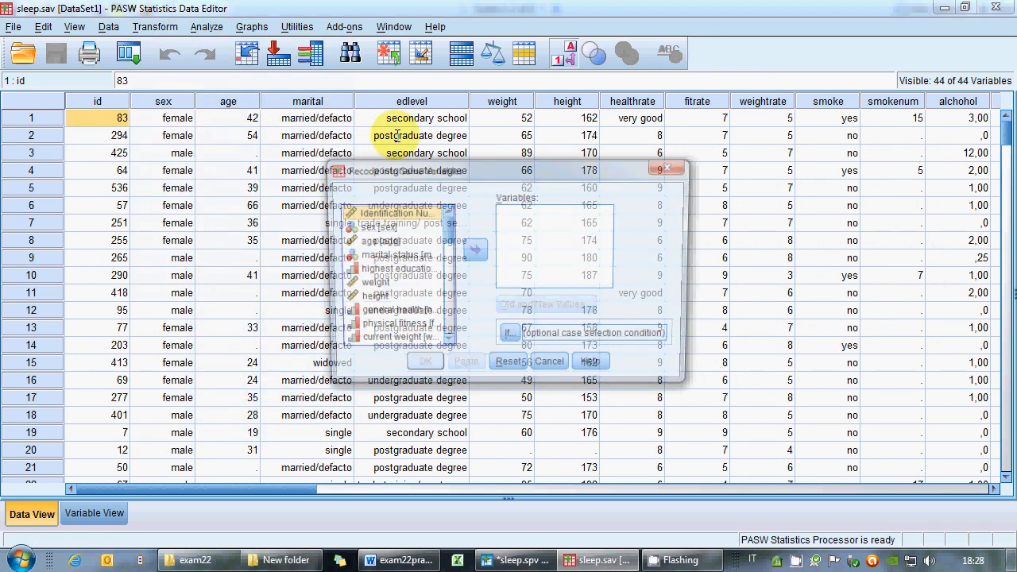
left_click_drag(443, 237, 447, 289)
right_click(400, 271)
left_click(409, 291)
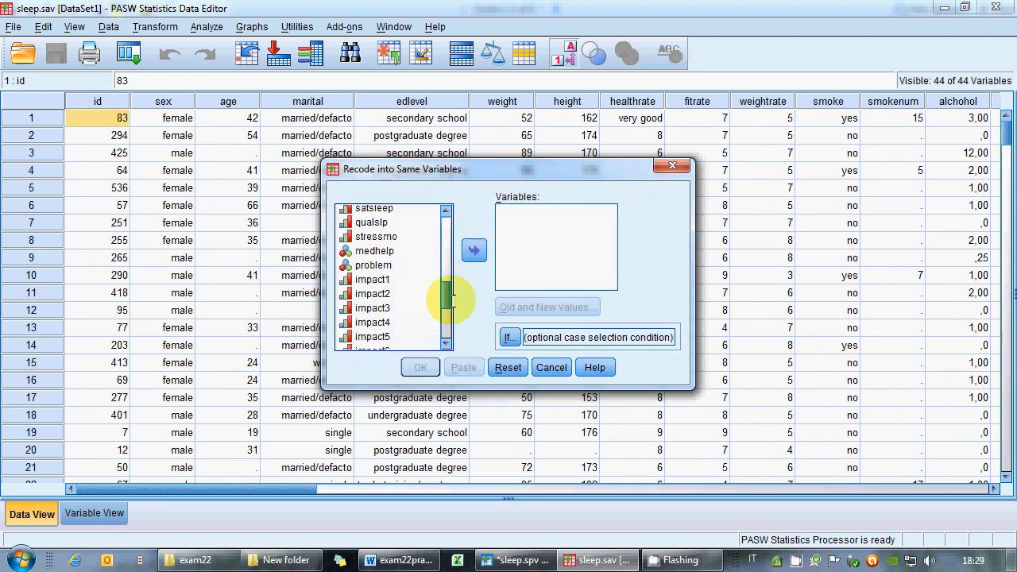
left_click(369, 276)
scroll(381, 291, "down", 1)
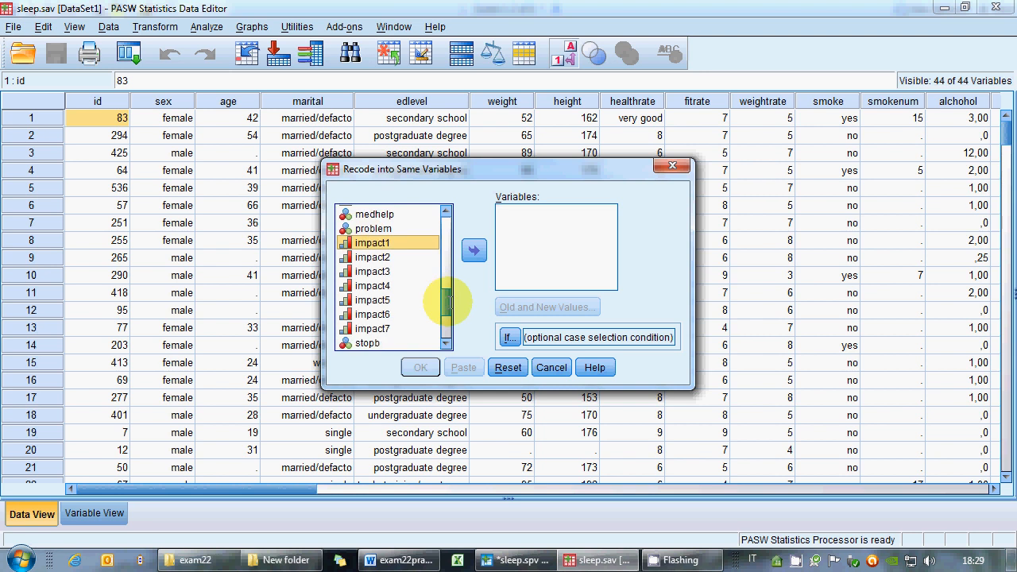
left_click(378, 324, "shift")
left_click(473, 254)
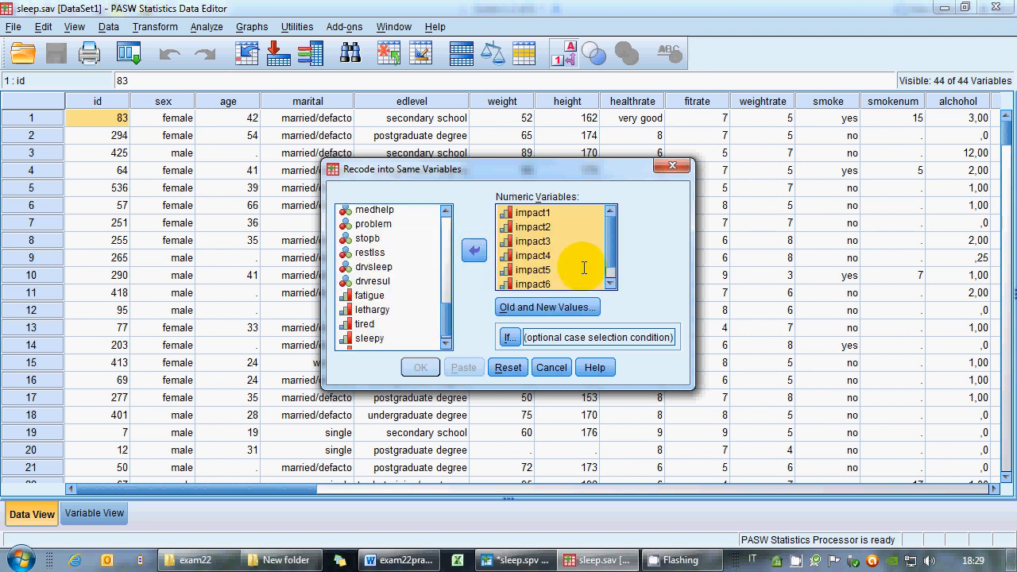
scroll(611, 270, "down", 1)
left_click_drag(616, 265, 611, 231)
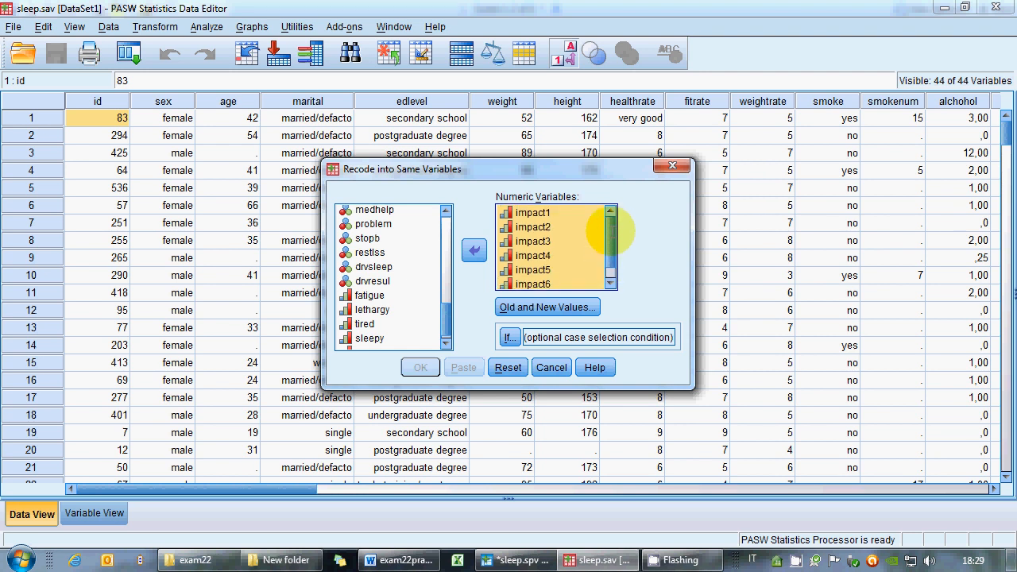
left_click(560, 306)
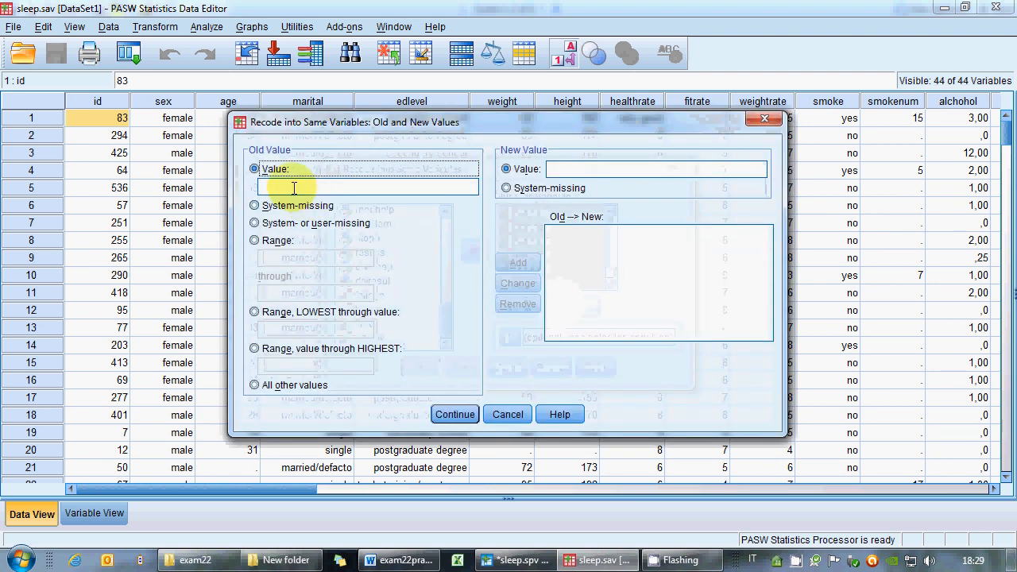
Add a recode rule mapping the range 1 through 3 to the new value 1.
left_click(271, 249)
type("1")
left_click(349, 293)
type("3")
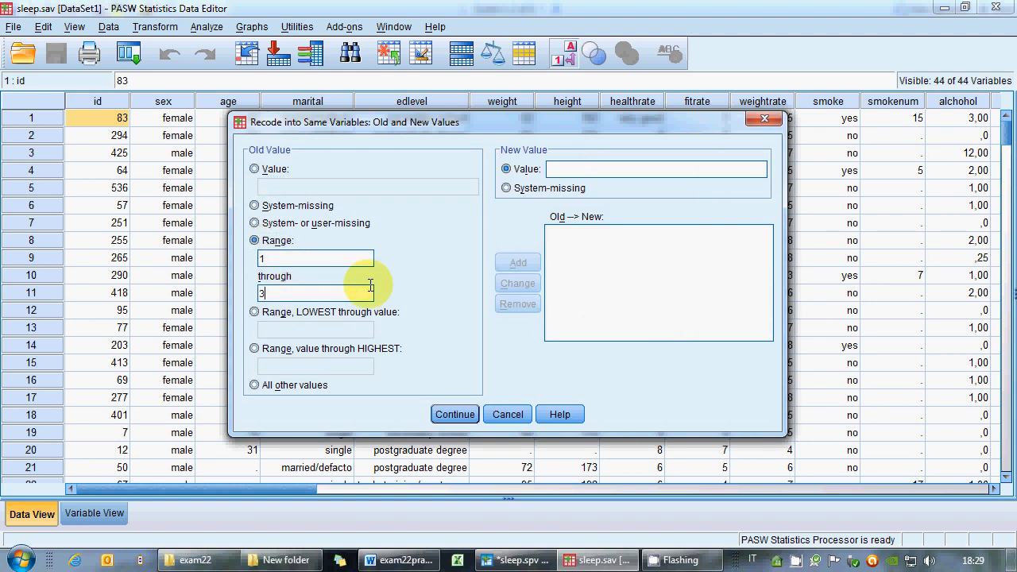
left_click(574, 169)
type("1")
left_click(521, 263)
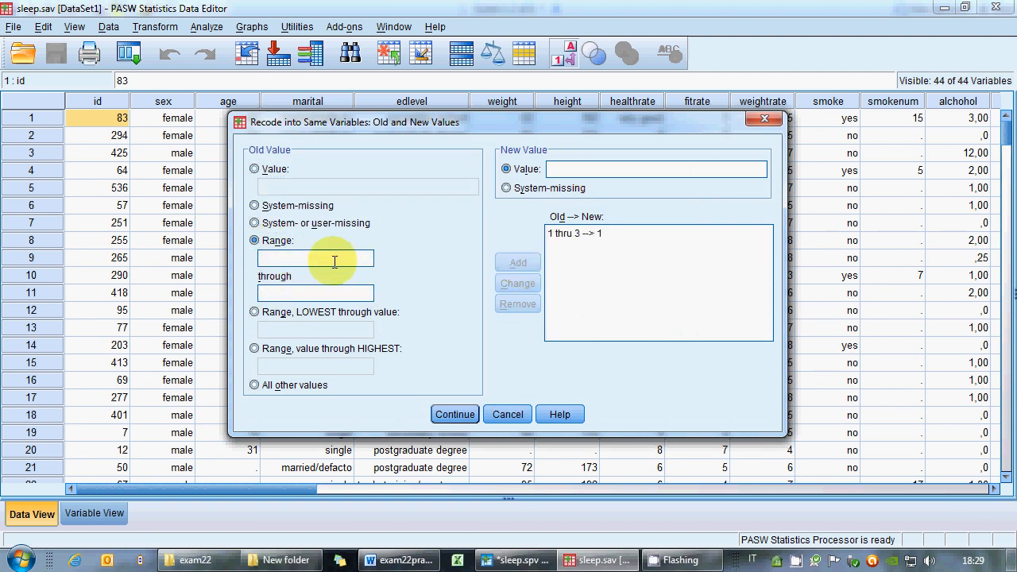
Add a recode rule mapping the range 4 through 6 to the new value 2.
left_click(295, 258)
type("4")
left_click(310, 293)
type("6")
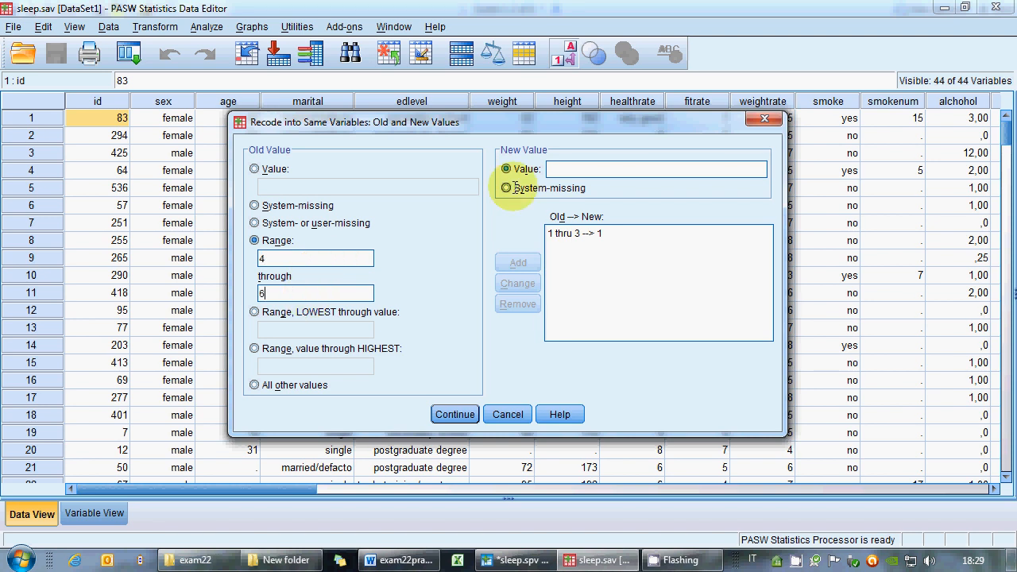
left_click(568, 168)
type("2")
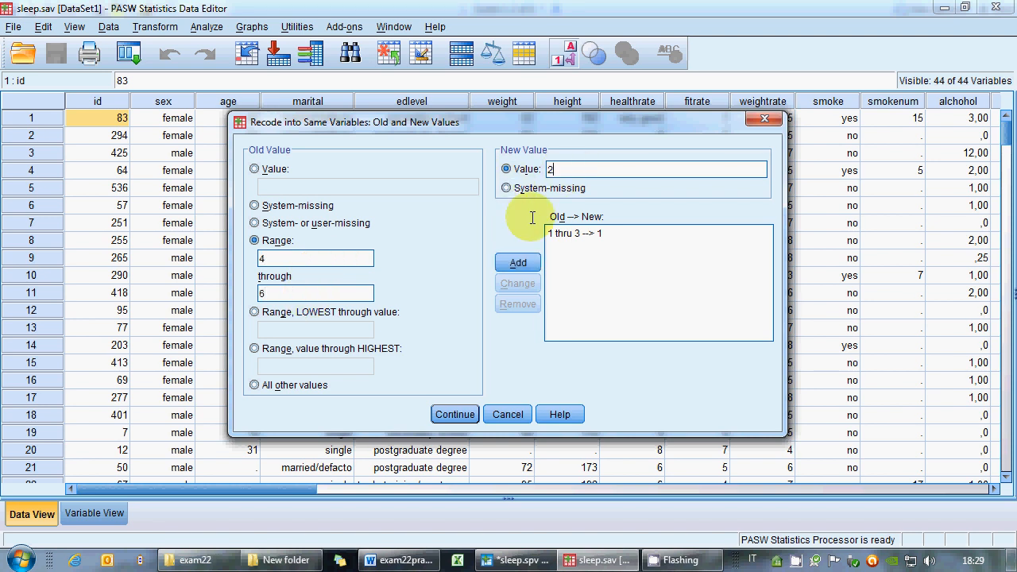
left_click(518, 262)
Add a recode rule mapping the range 7 through 10 to the new value 3.
left_click(311, 258)
type("7")
left_click(312, 293)
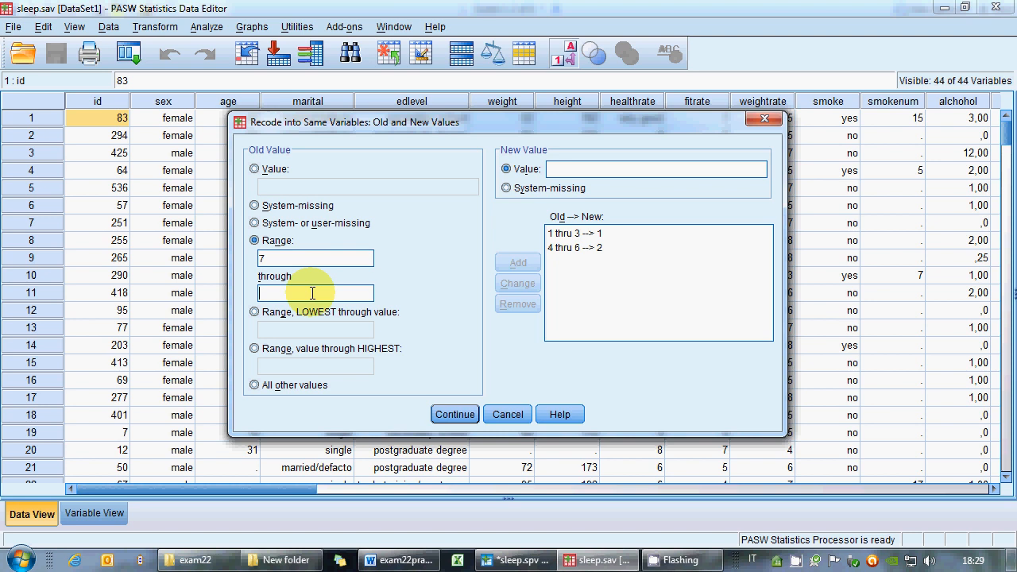
type("10")
left_click(555, 168)
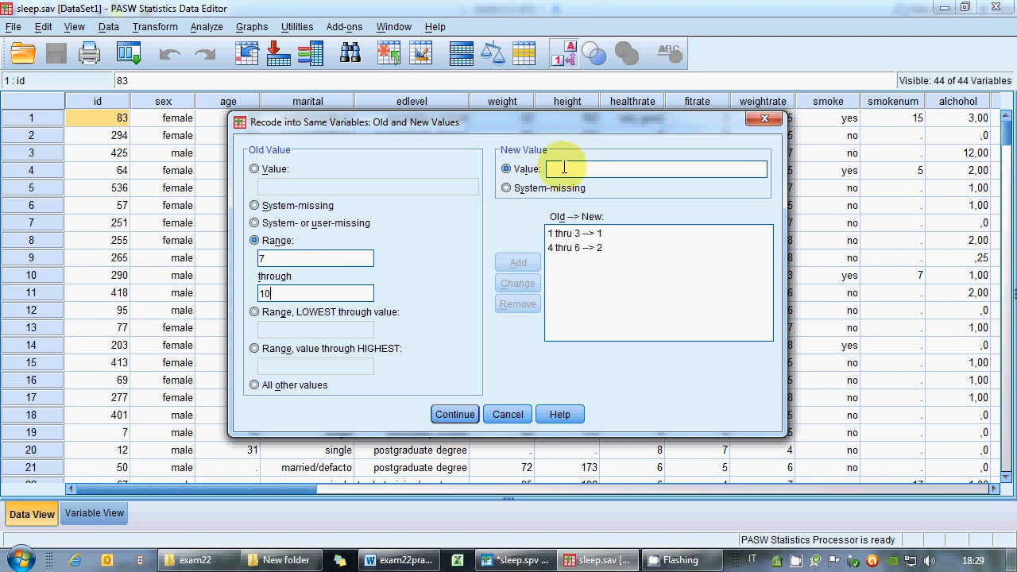
type("3")
left_click(518, 262)
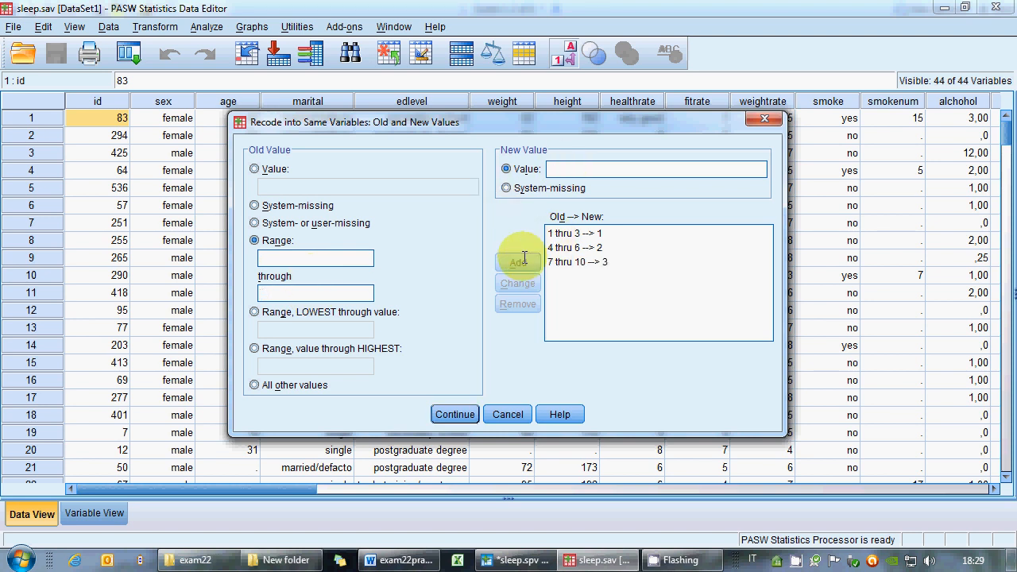
Map system-missing and system- or user-missing values to system-missing, then run the recode.
left_click(254, 205)
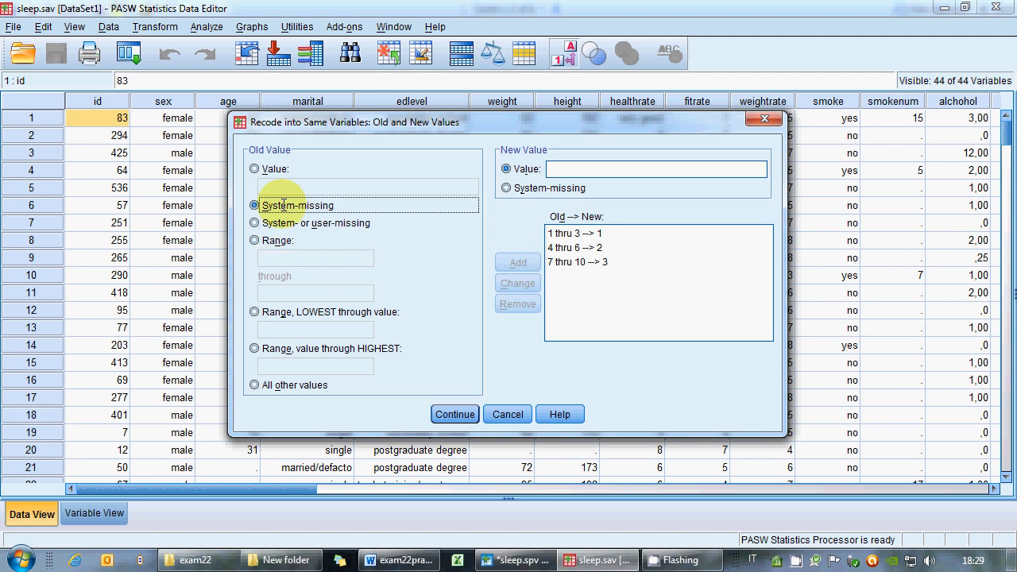
left_click(547, 189)
left_click(518, 262)
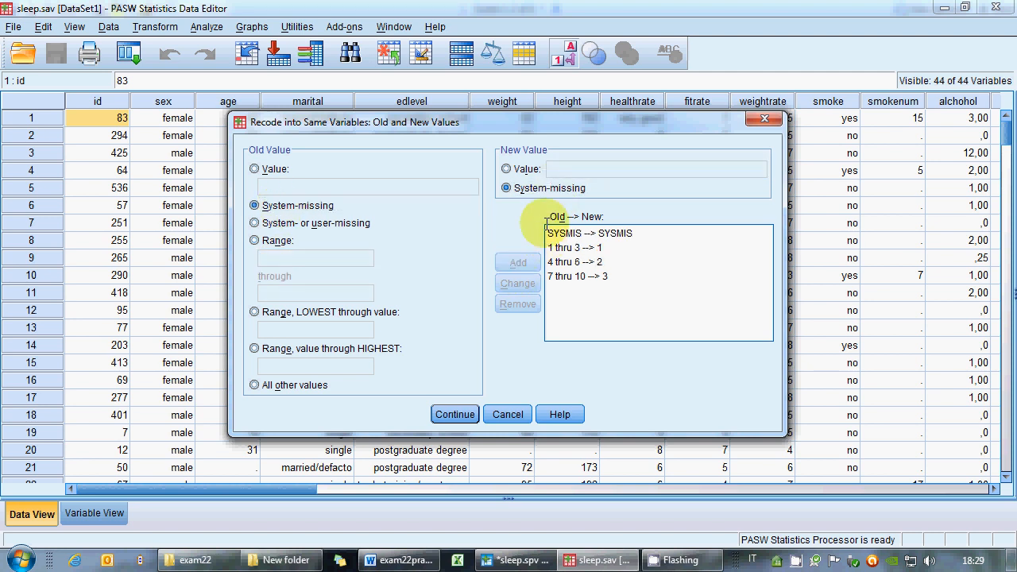
left_click(296, 224)
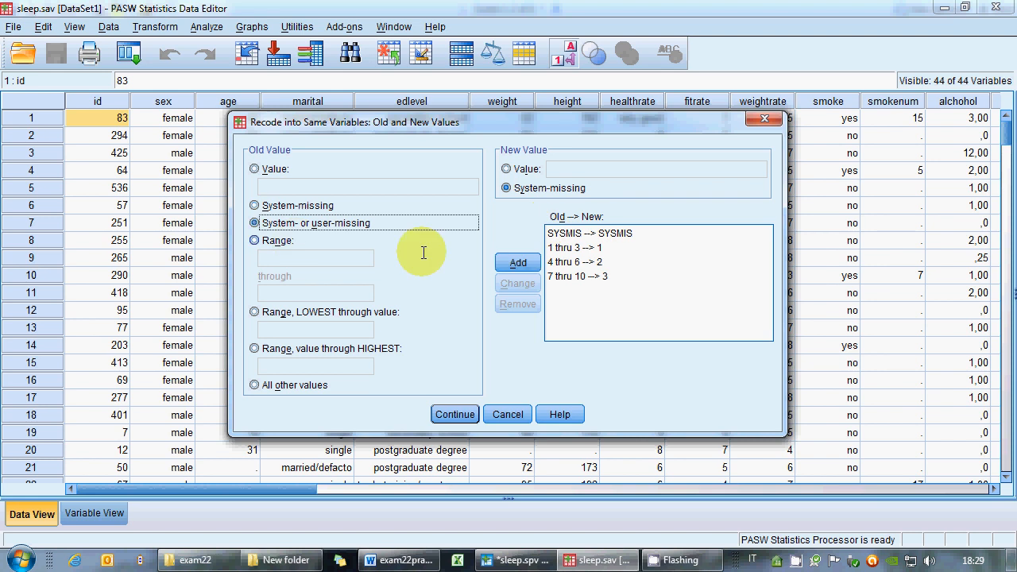
left_click(518, 263)
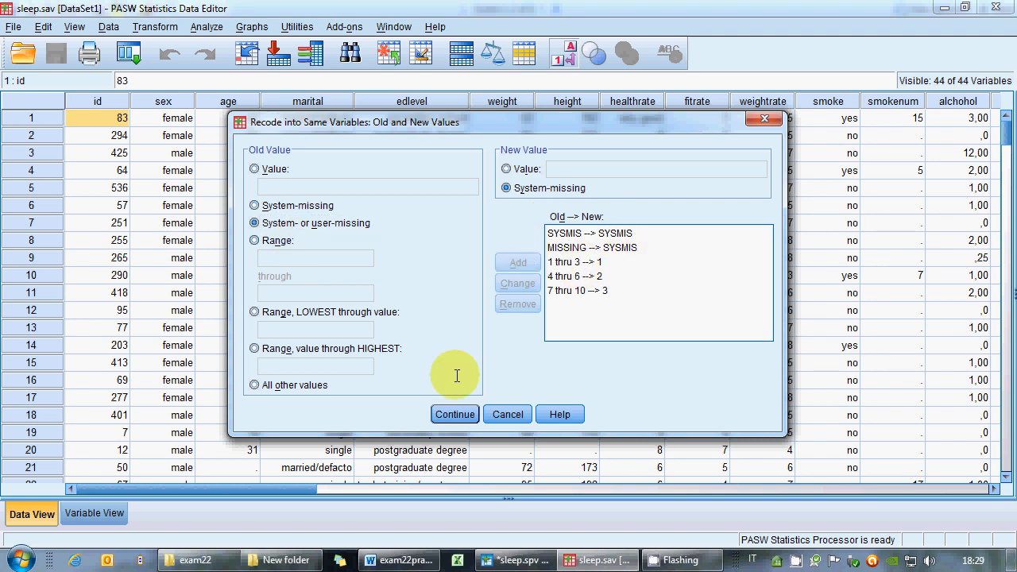
left_click(470, 412)
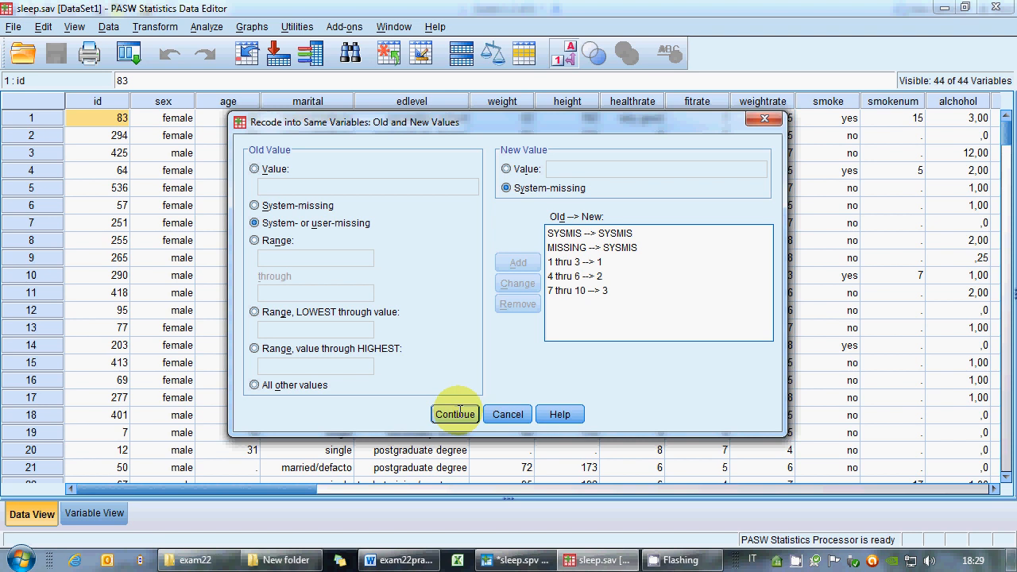
left_click(420, 367)
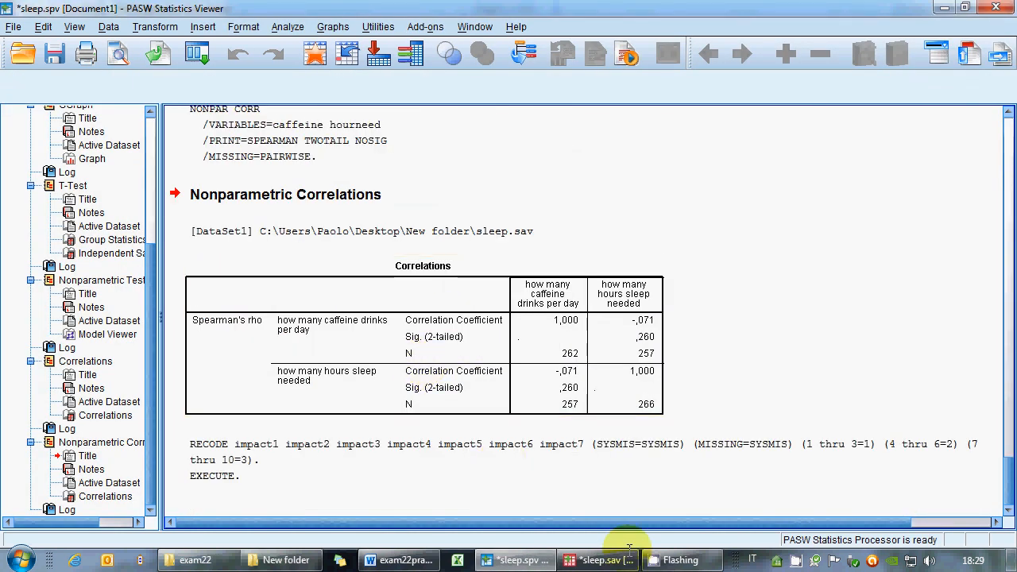
Inspect the recoded impact1 to impact7 columns in the data editor.
left_click(602, 560)
left_click(509, 489)
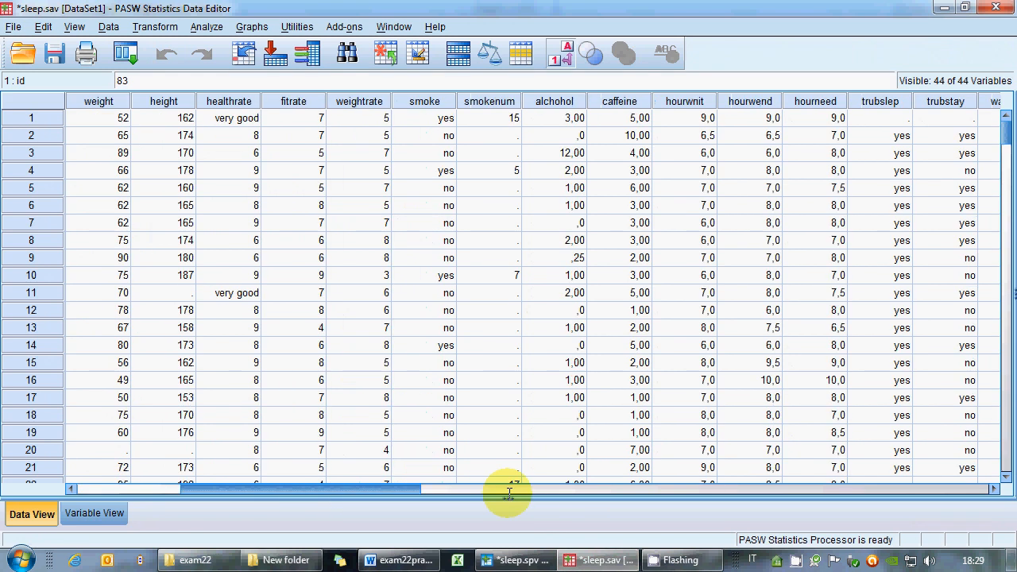
left_click_drag(509, 493, 738, 499)
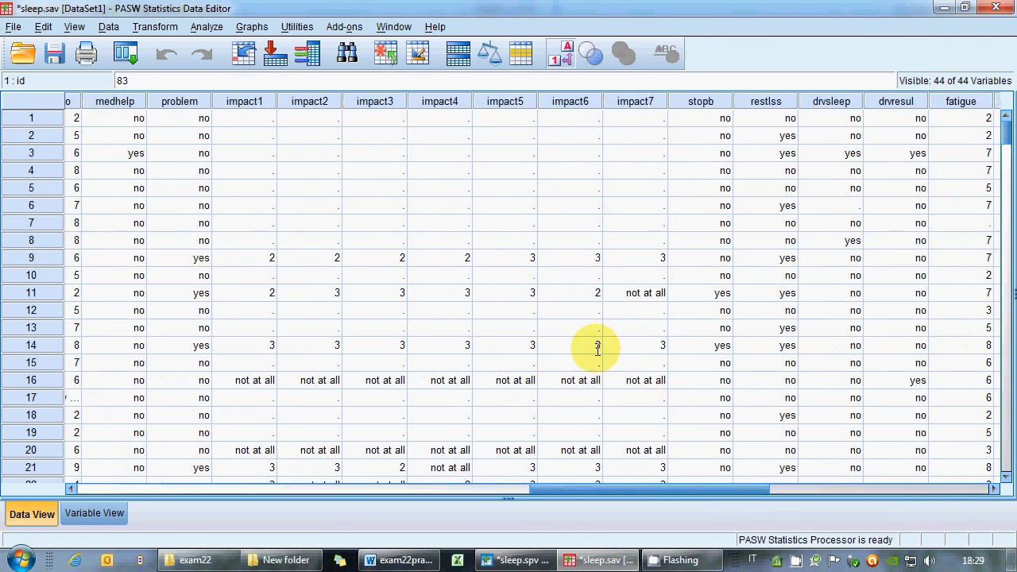
scroll(538, 316, "down", 3)
scroll(541, 318, "up", 3)
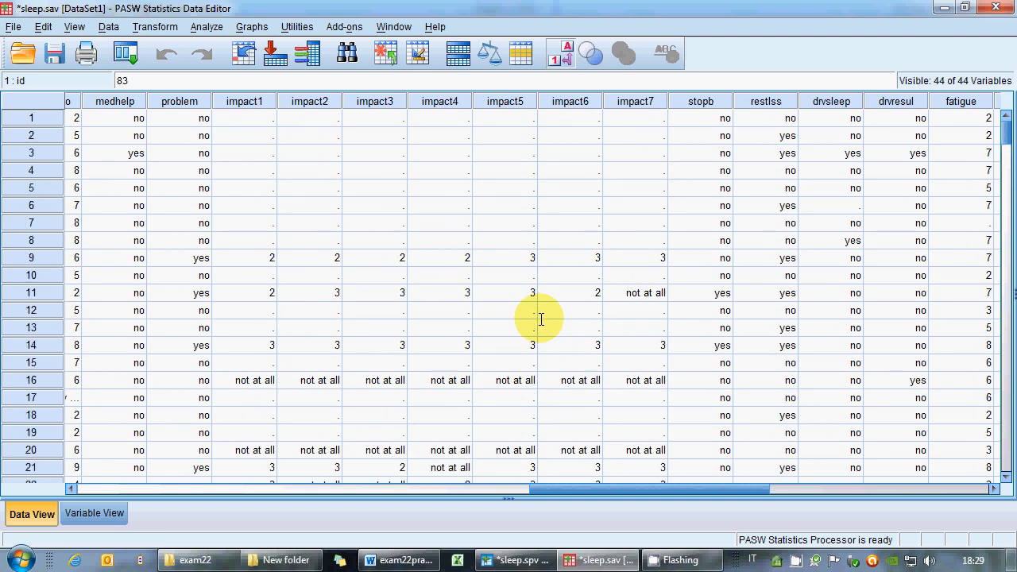
left_click_drag(642, 487, 102, 496)
Open impact1's value labels and relabel value 1 as less.
left_click(94, 513)
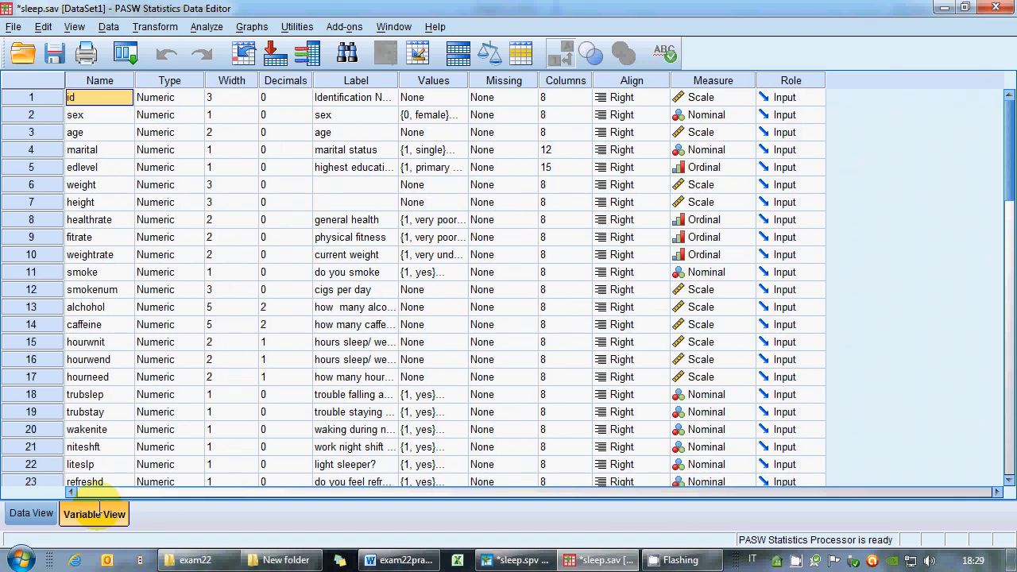
scroll(343, 398, "down", 5)
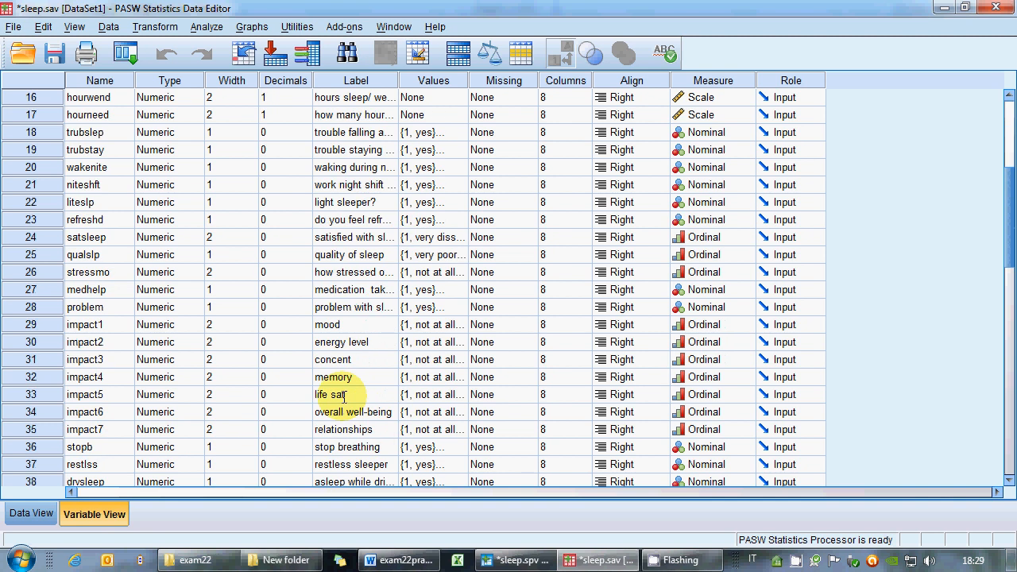
left_click(457, 324)
left_click(462, 324)
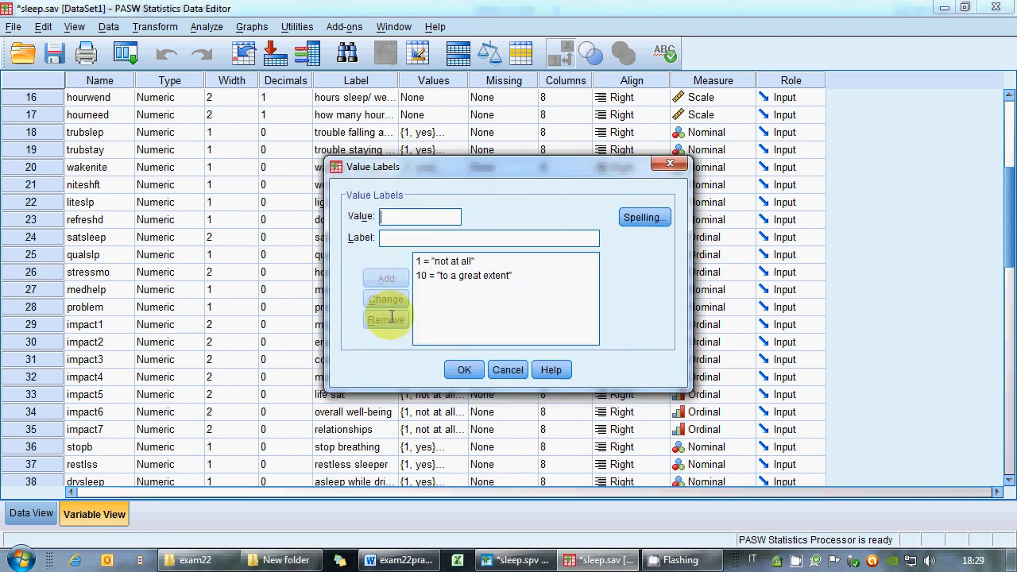
left_click(447, 262)
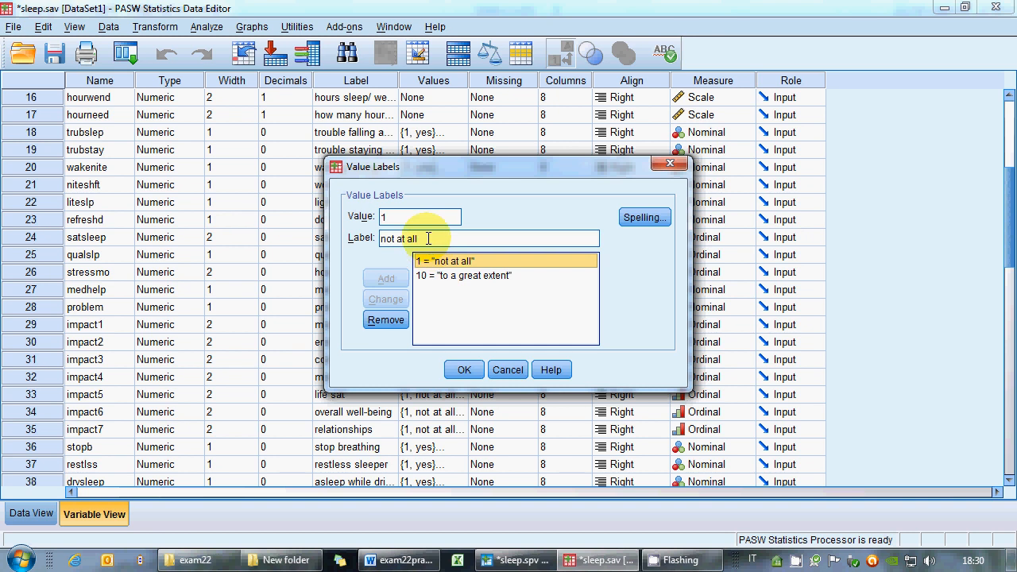
left_click_drag(428, 238, 354, 238)
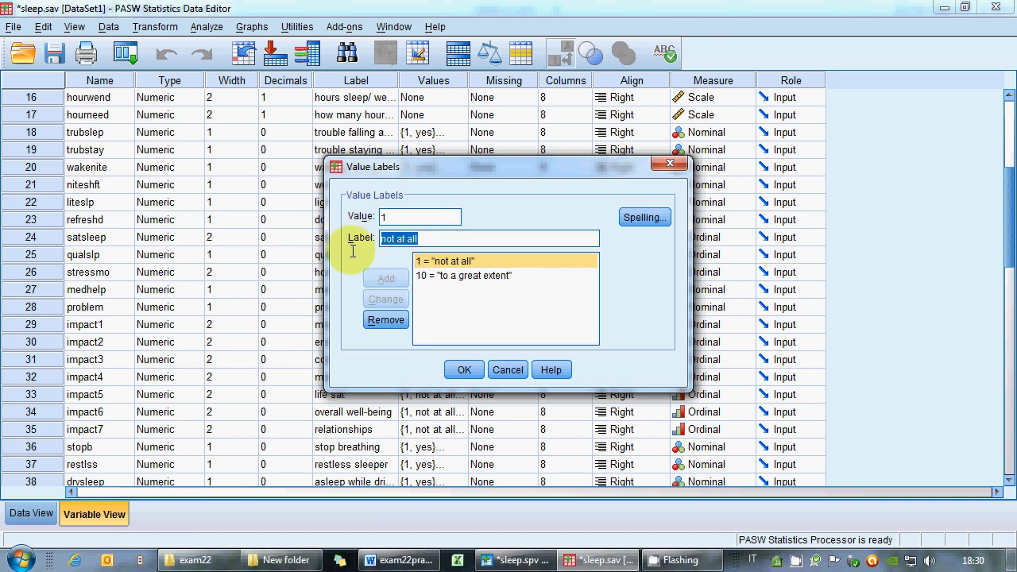
type("less")
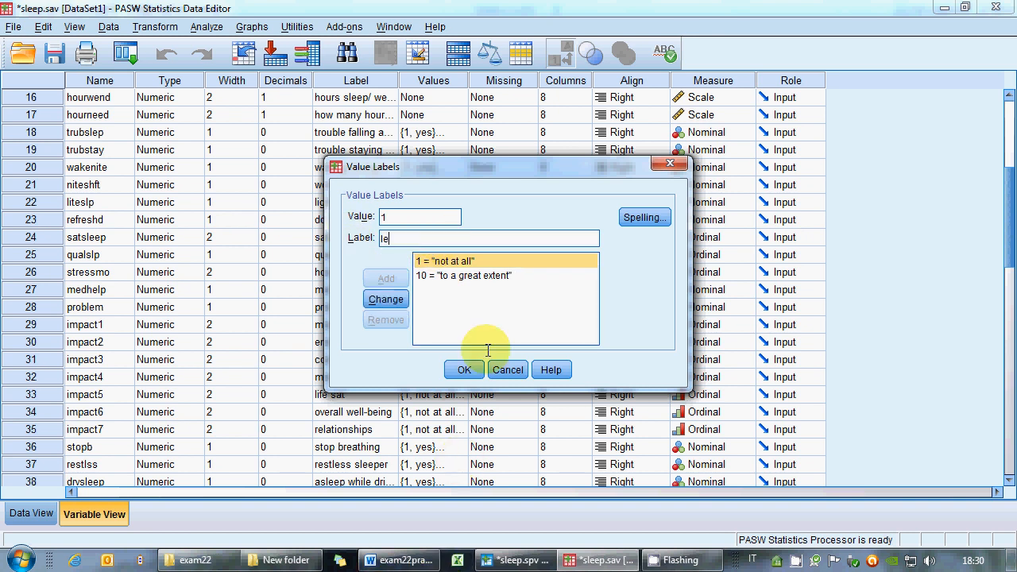
left_click(385, 299)
Remove impact1's label for value 10 and add value 2 labelled average.
left_click(445, 275)
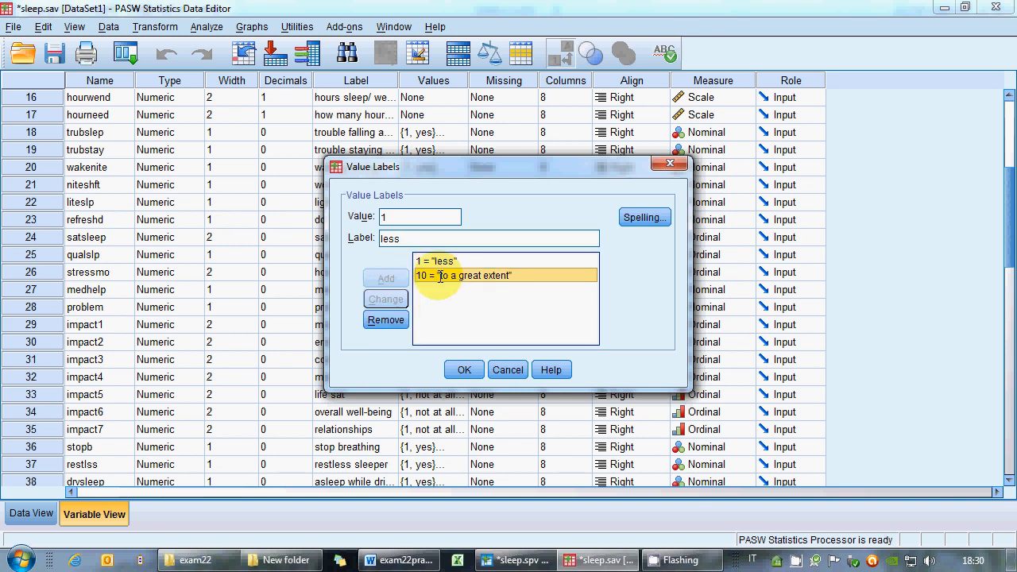
left_click(399, 320)
left_click(411, 218)
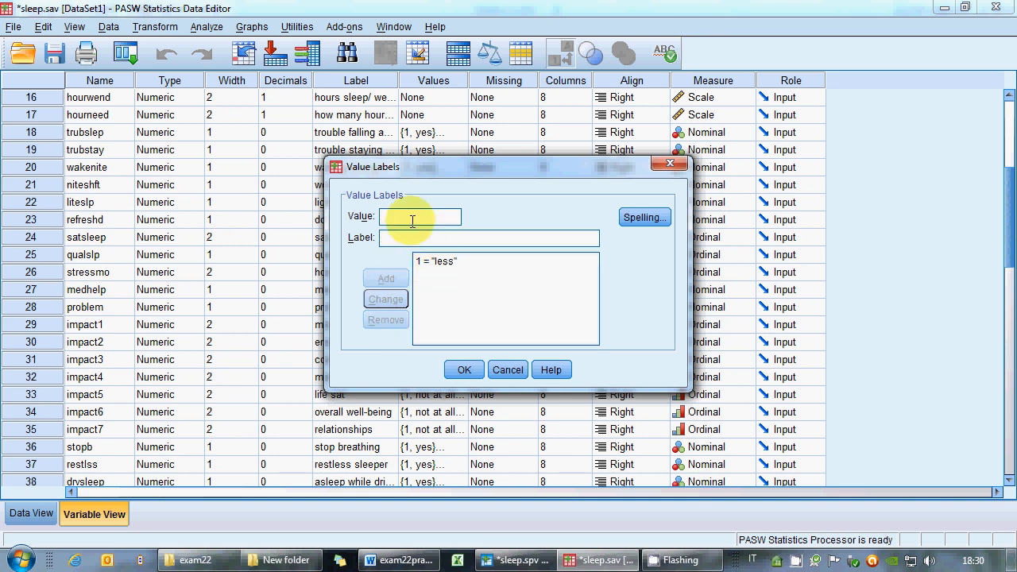
type("2")
left_click(412, 239)
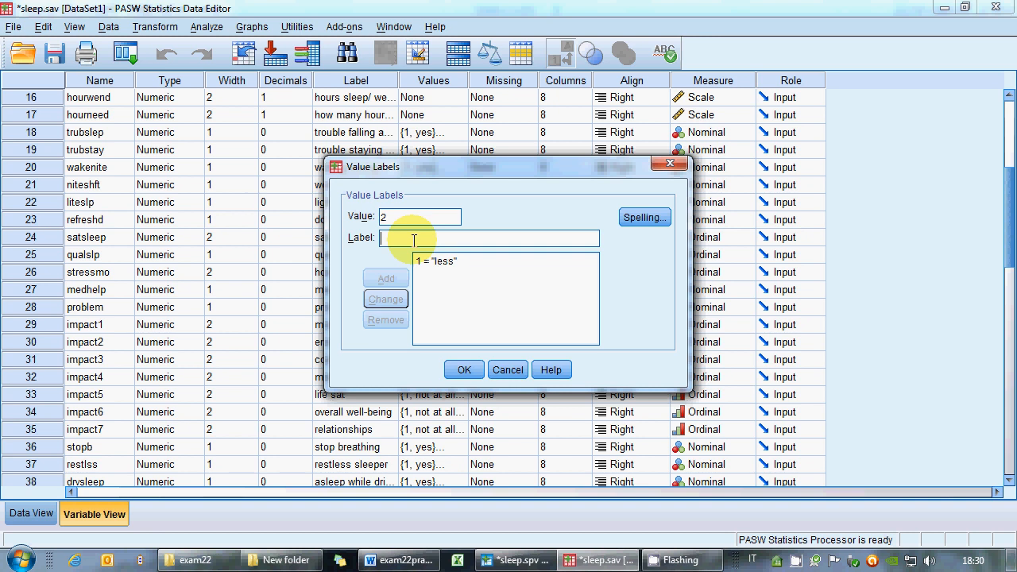
type("average")
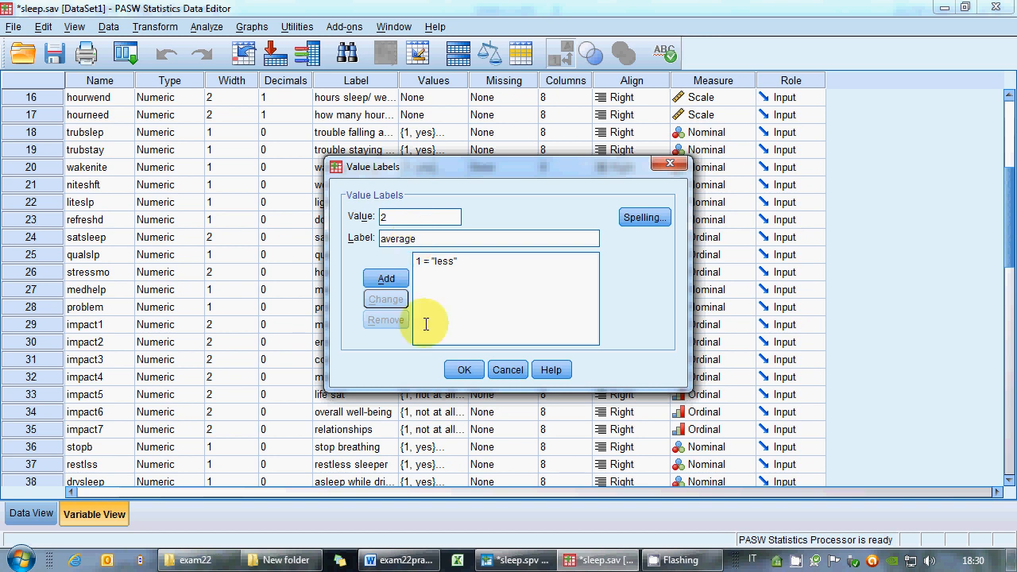
left_click(381, 277)
Add value 3 labelled much to impact1's value labels and confirm the dialog.
type("3")
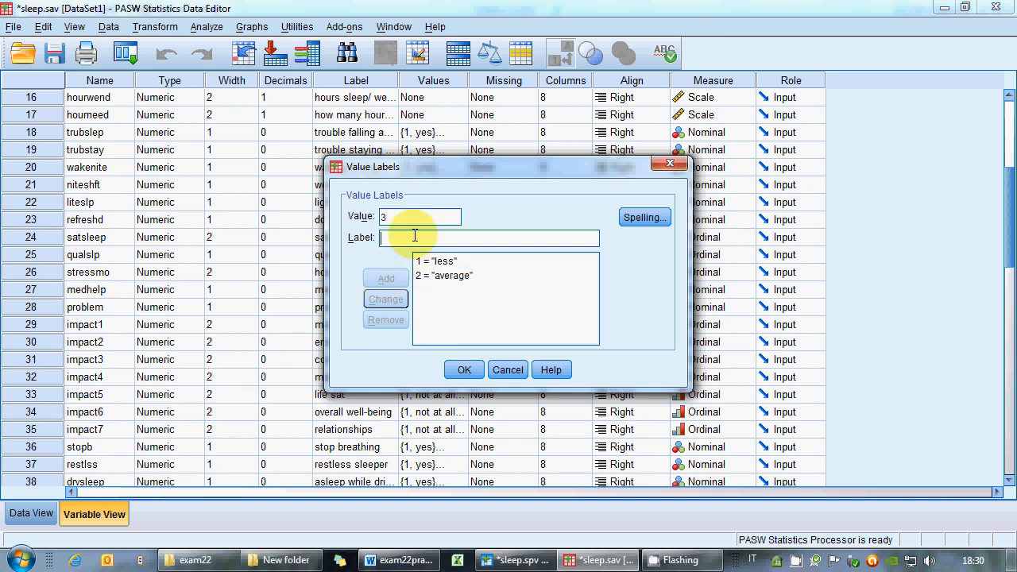
type("much")
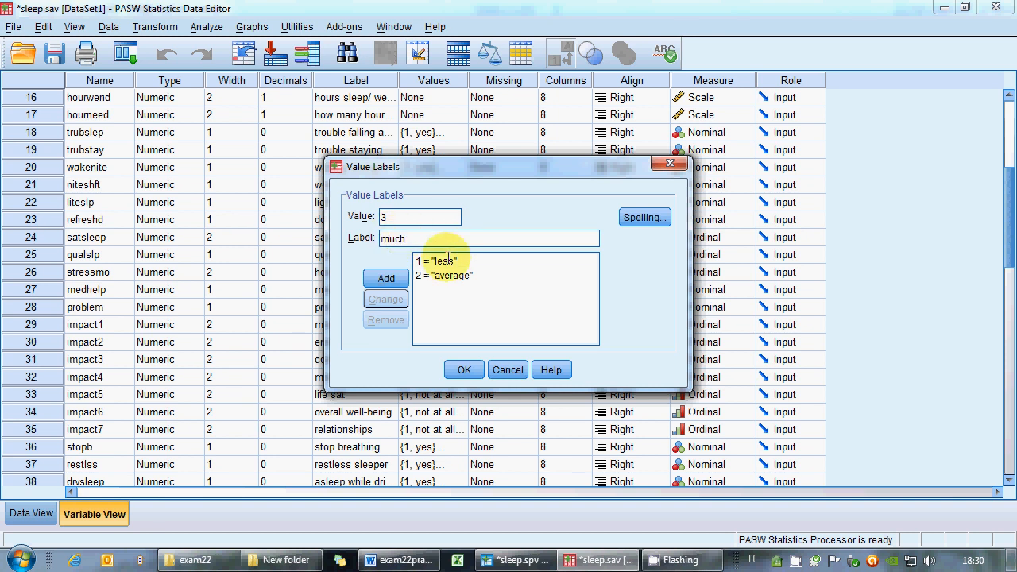
left_click(386, 279)
left_click(464, 370)
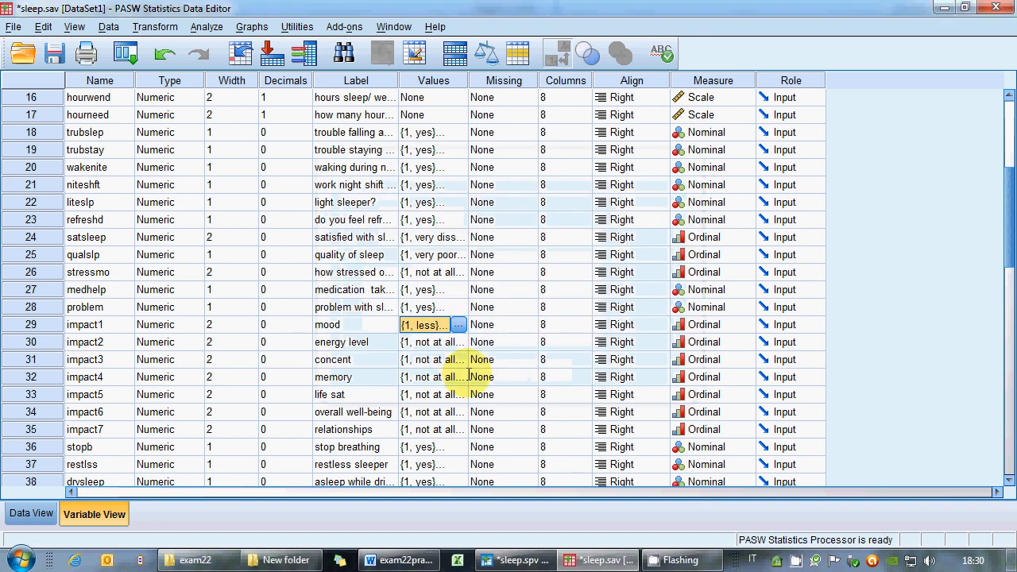
Inspect the relabelled impact1 to impact7 values in the data view.
left_click(24, 514)
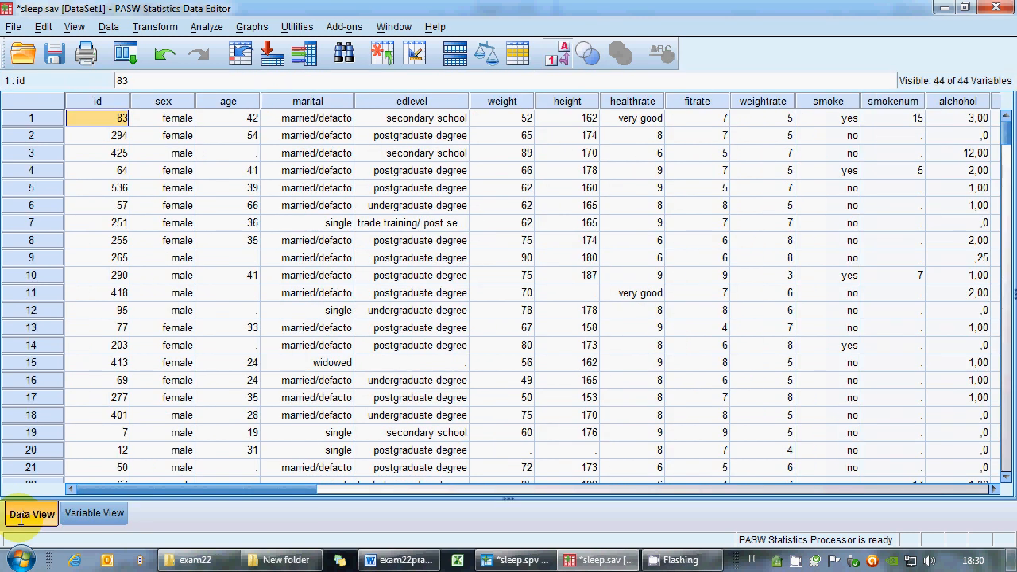
scroll(425, 415, "down", 2)
left_click_drag(286, 488, 692, 477)
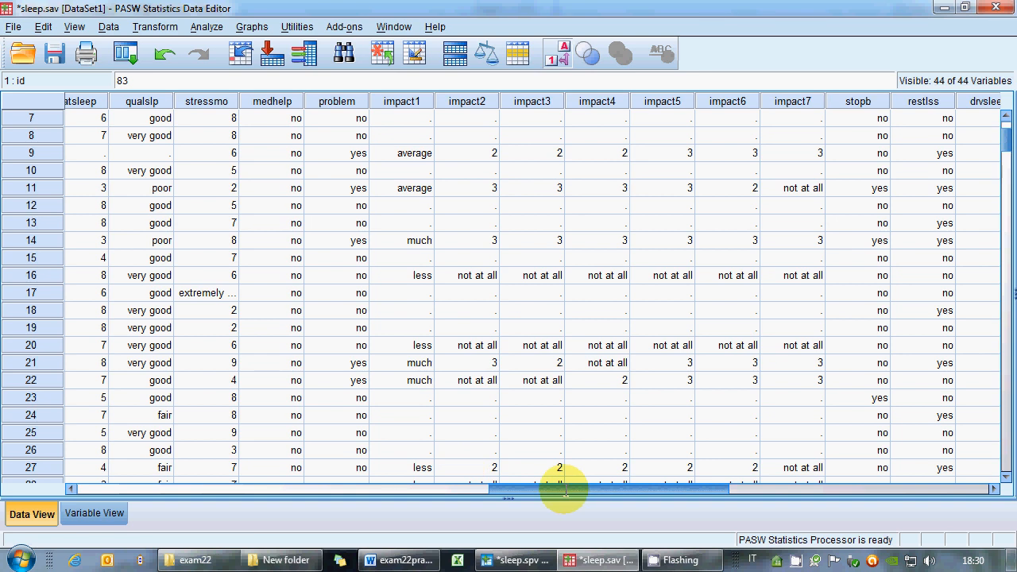
left_click_drag(564, 489, 151, 488)
left_click(94, 513)
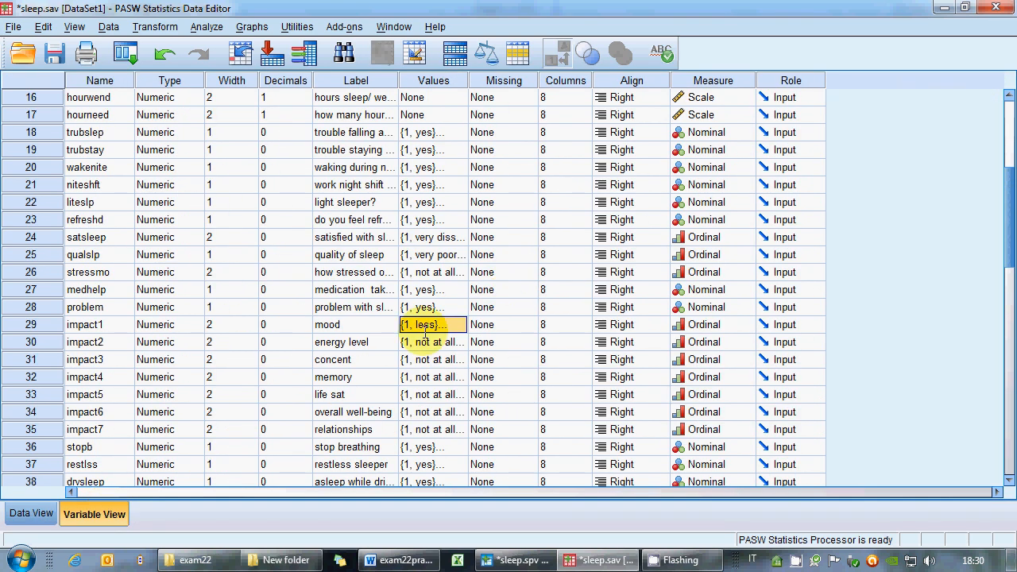
Copy impact1's value labels and paste them onto impact2 through impact7.
right_click(417, 324)
left_click(436, 335)
left_click(416, 344)
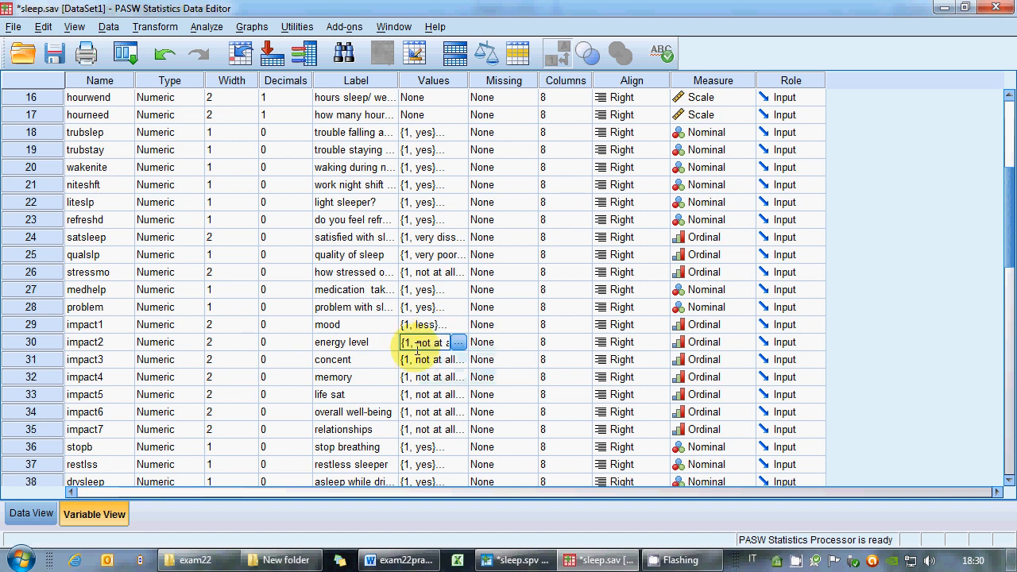
left_click(421, 429)
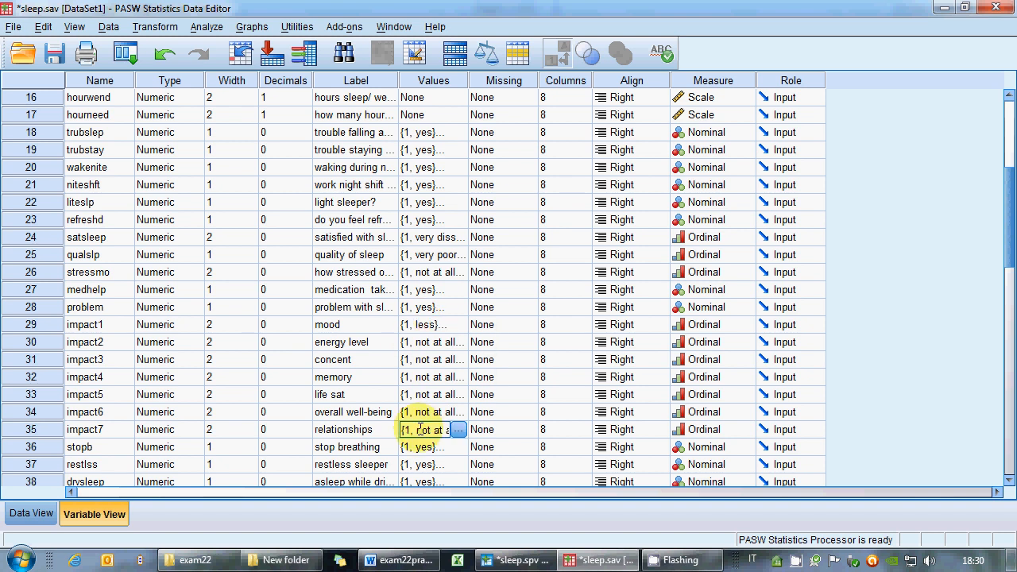
left_click(419, 345)
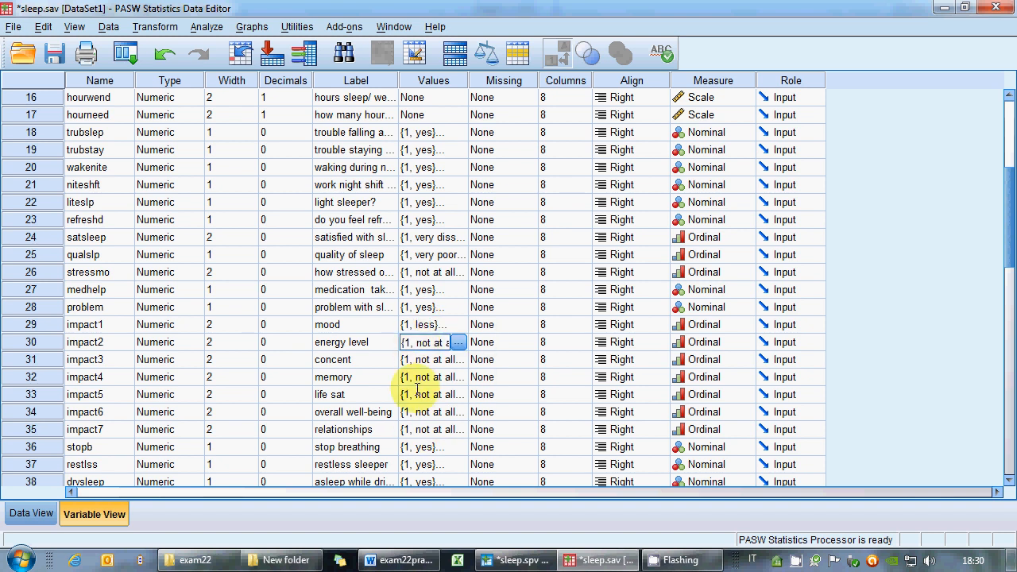
left_click(408, 347)
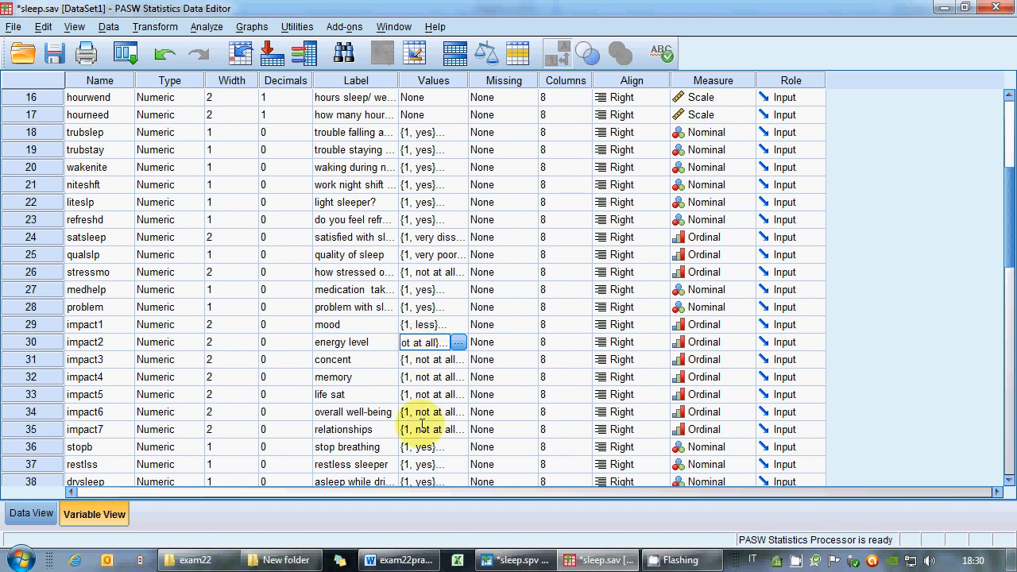
left_click_drag(421, 424, 418, 343)
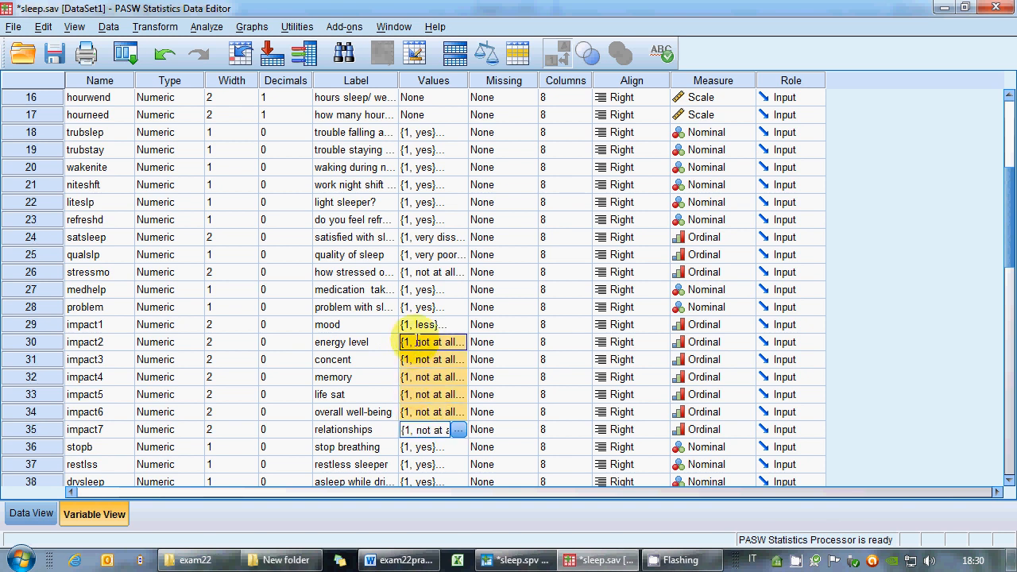
right_click(416, 343)
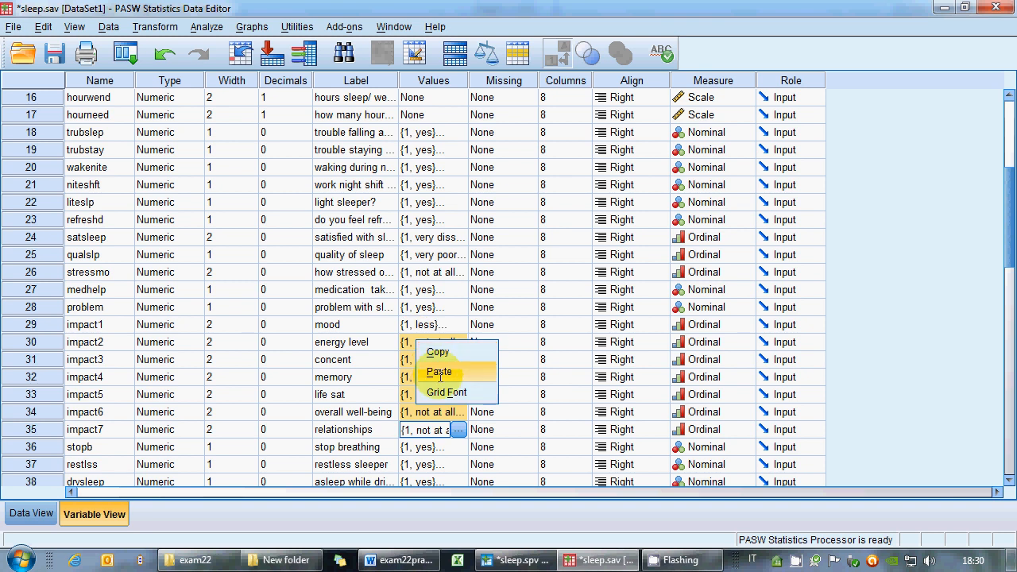
left_click(462, 371)
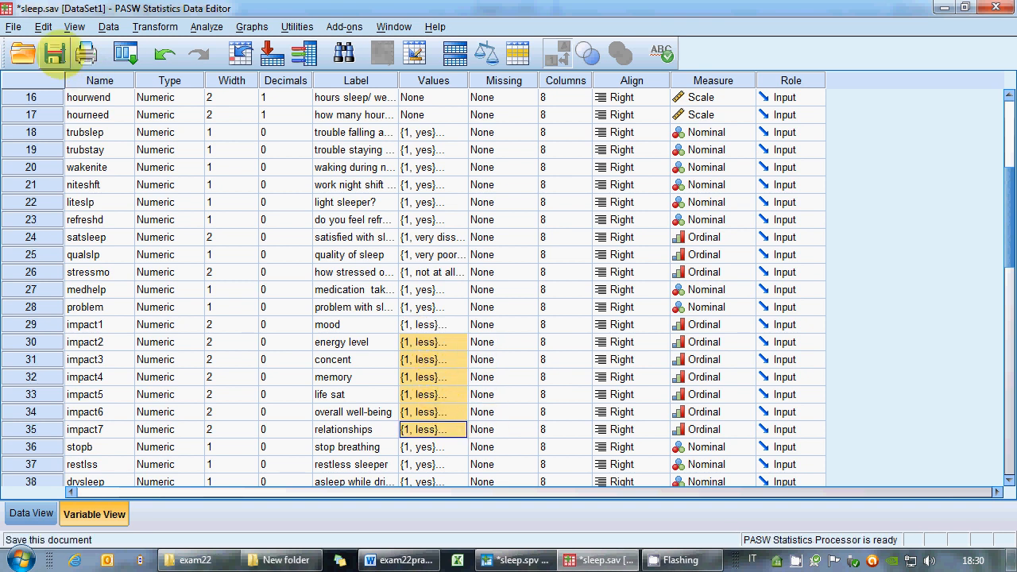
Save the data file sleep.sav and the output file sleep.spv.
left_click(54, 54)
left_click(515, 559)
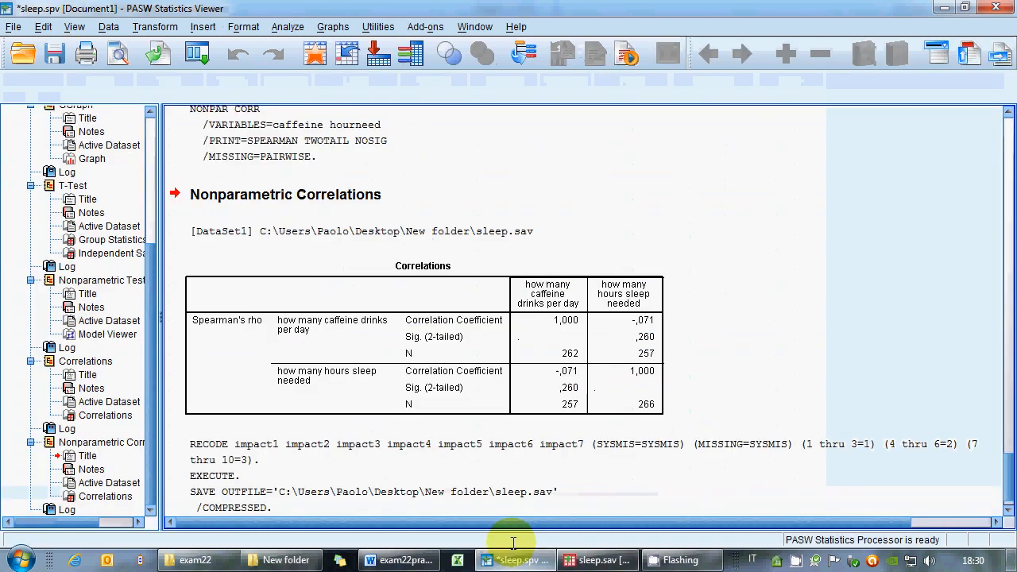
left_click(54, 53)
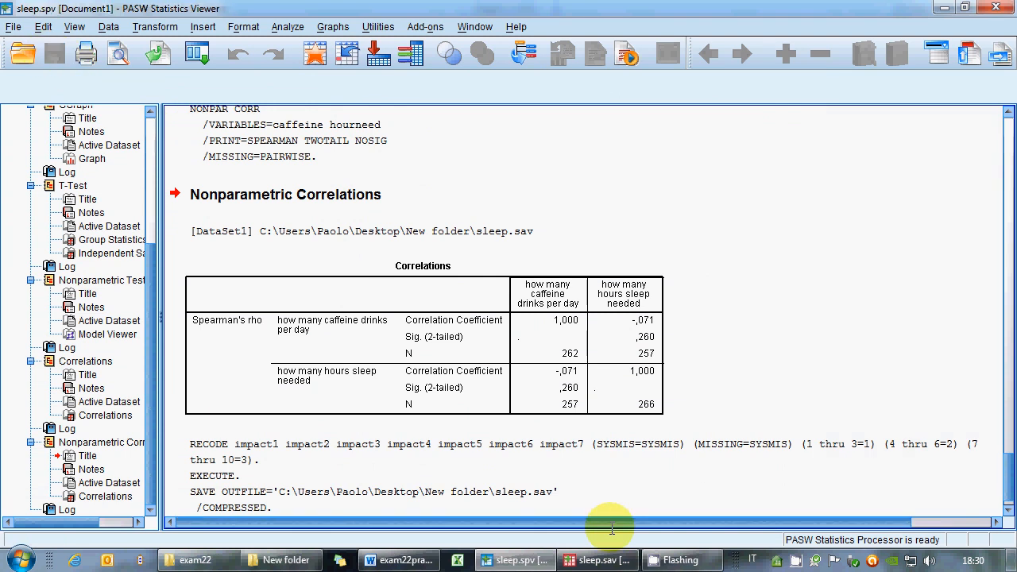
Review the exam instructions and codebook for the boxplot task.
left_click(403, 559)
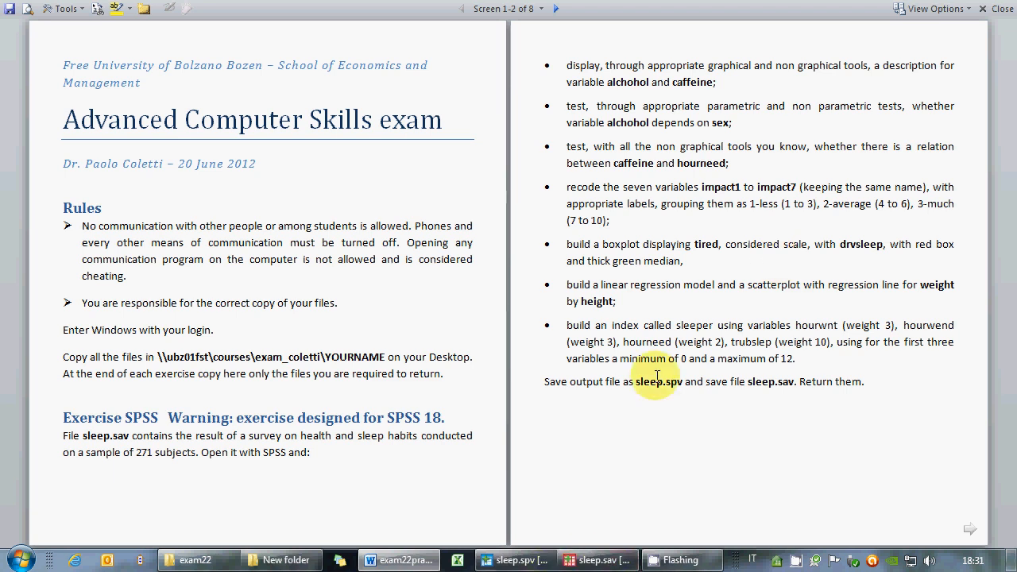
key("End")
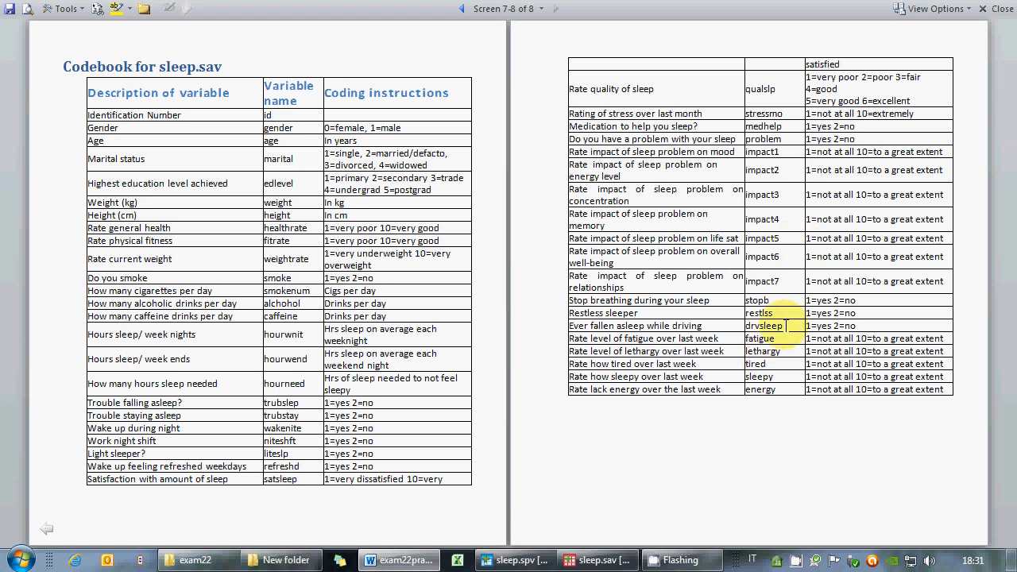
left_click_drag(782, 324, 604, 334)
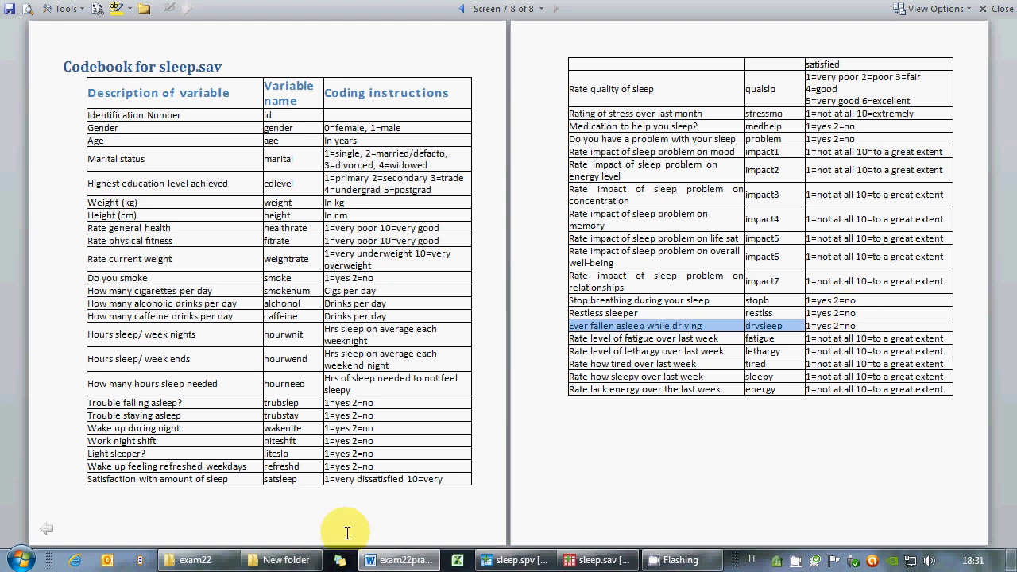
Open Chart Builder and choose the simple boxplot from the gallery.
left_click(582, 556)
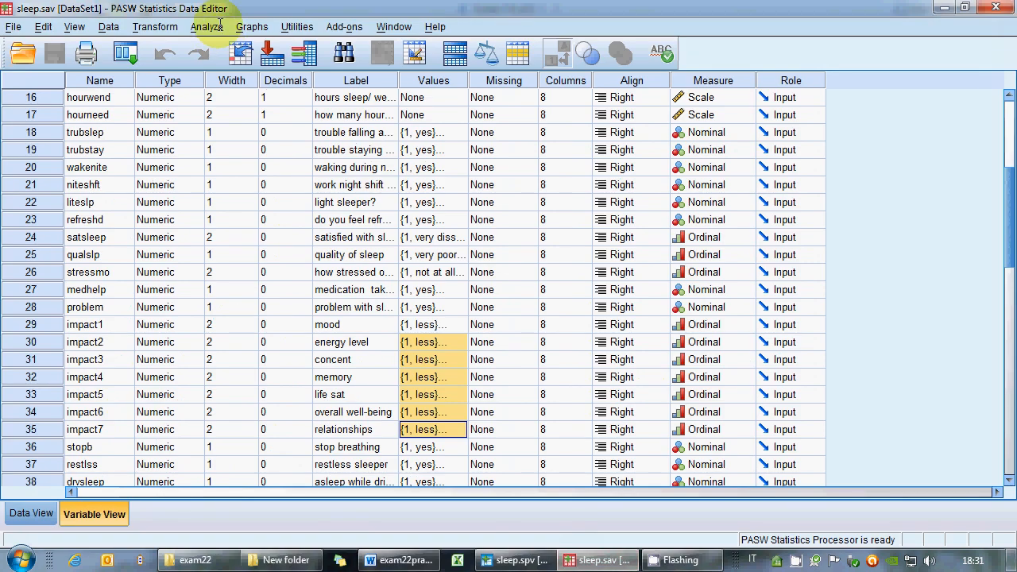
left_click(218, 25)
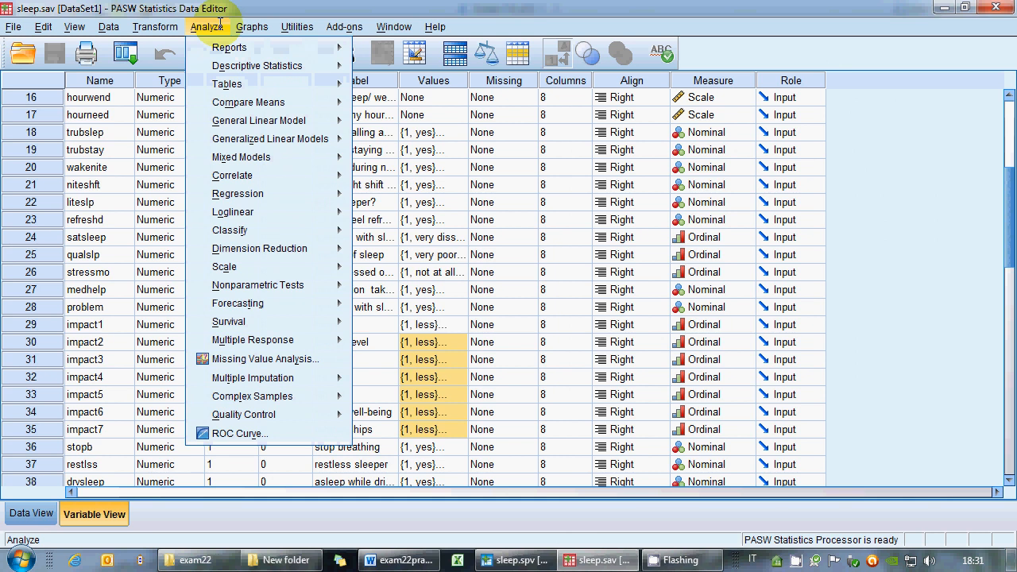
mouse_move(251, 27)
left_click(266, 47)
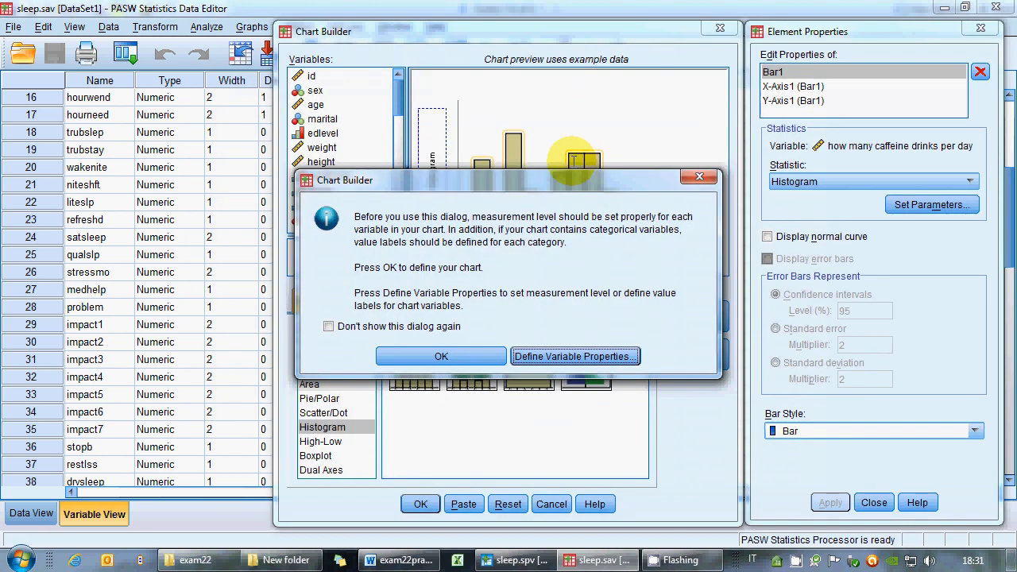
left_click(441, 356)
left_click(315, 455)
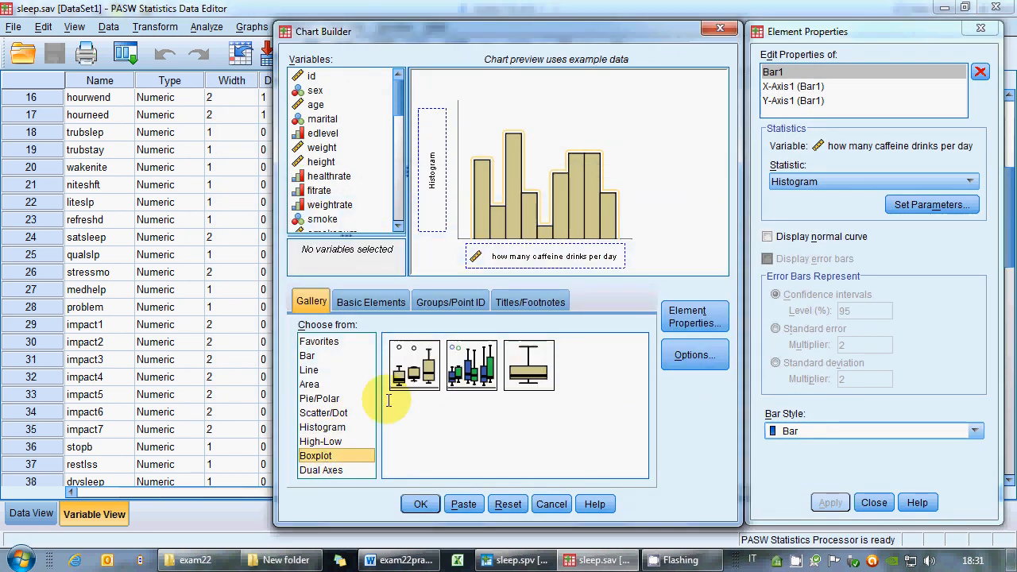
double_click(412, 365)
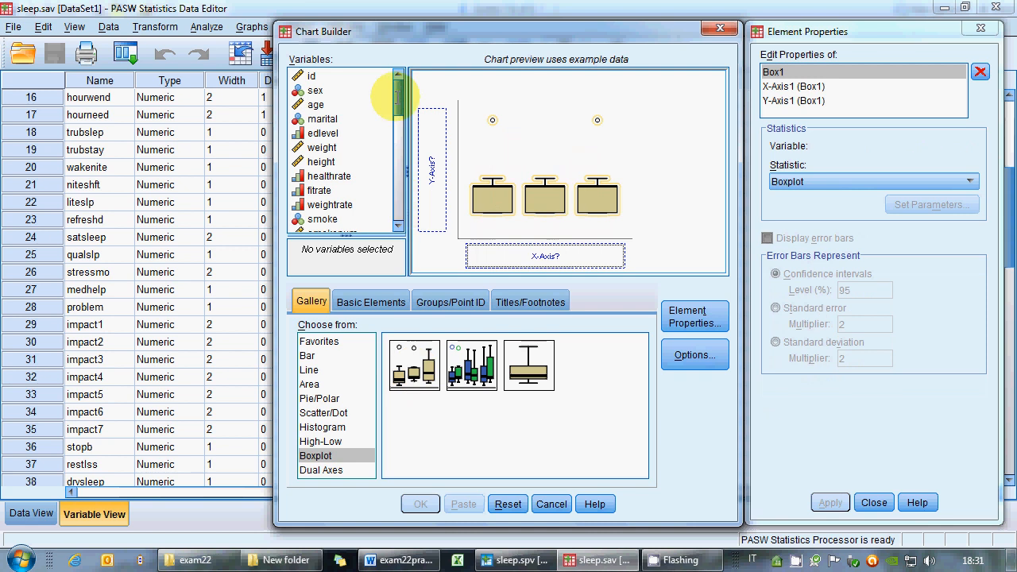
Plot tired on the y-axis against drvsleep on the x-axis and create the boxplot.
left_click_drag(397, 95, 399, 203)
left_click_drag(318, 197, 437, 191)
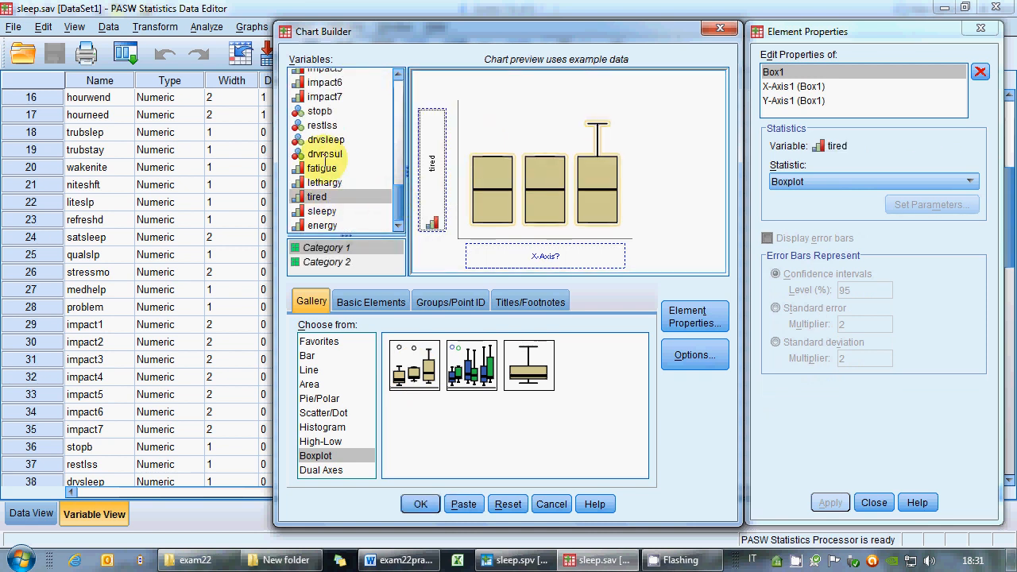
left_click(318, 140)
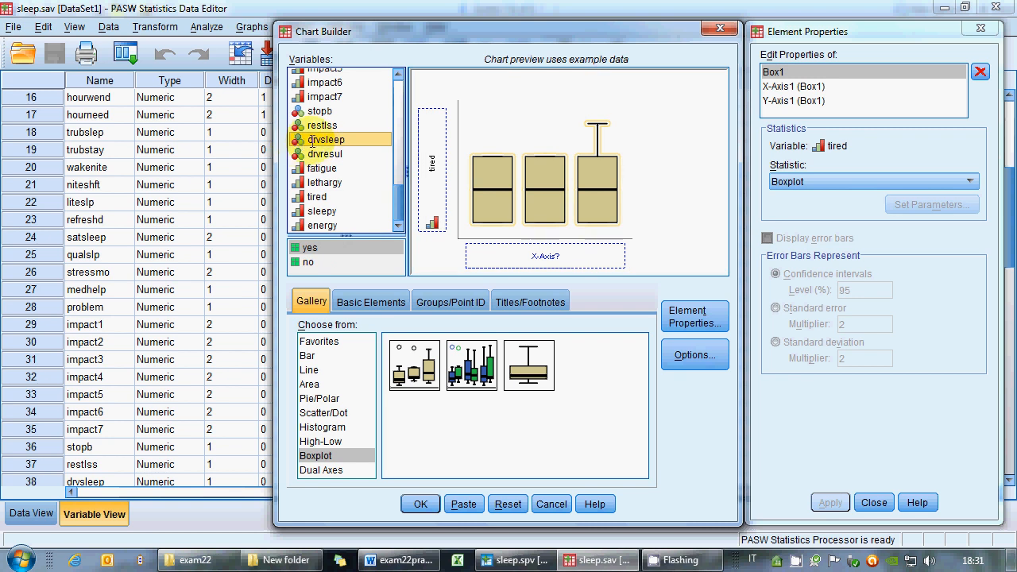
left_click_drag(313, 142, 537, 259)
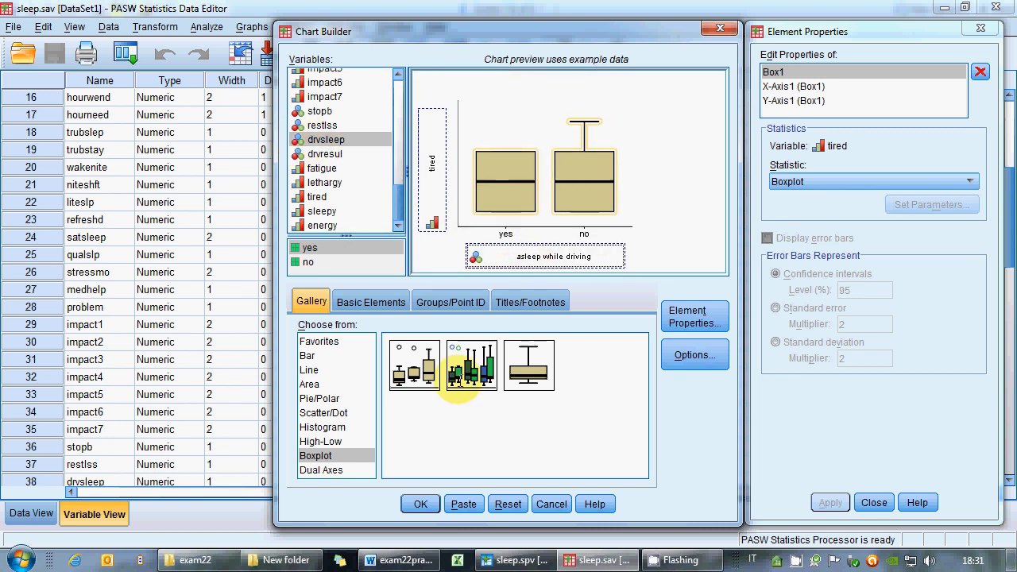
left_click(421, 504)
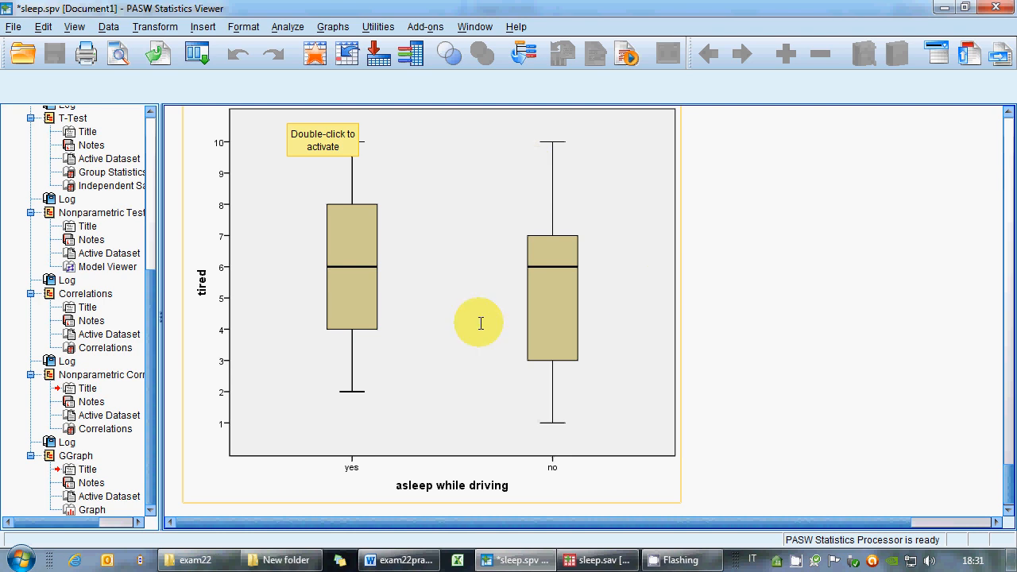
Open the boxplot in the Chart Editor and fill the boxes red.
left_click(359, 295)
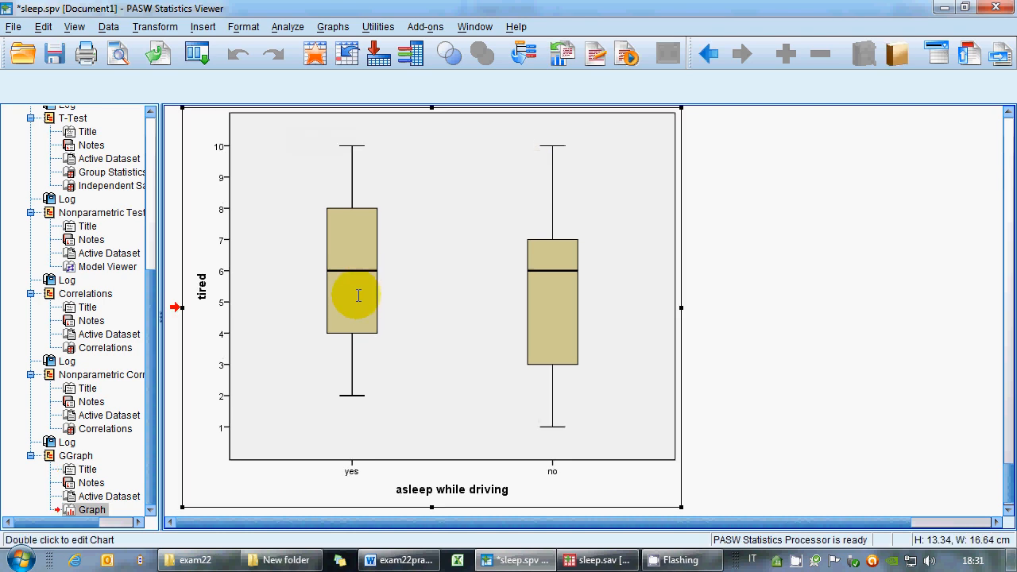
double_click(358, 296)
double_click(386, 302)
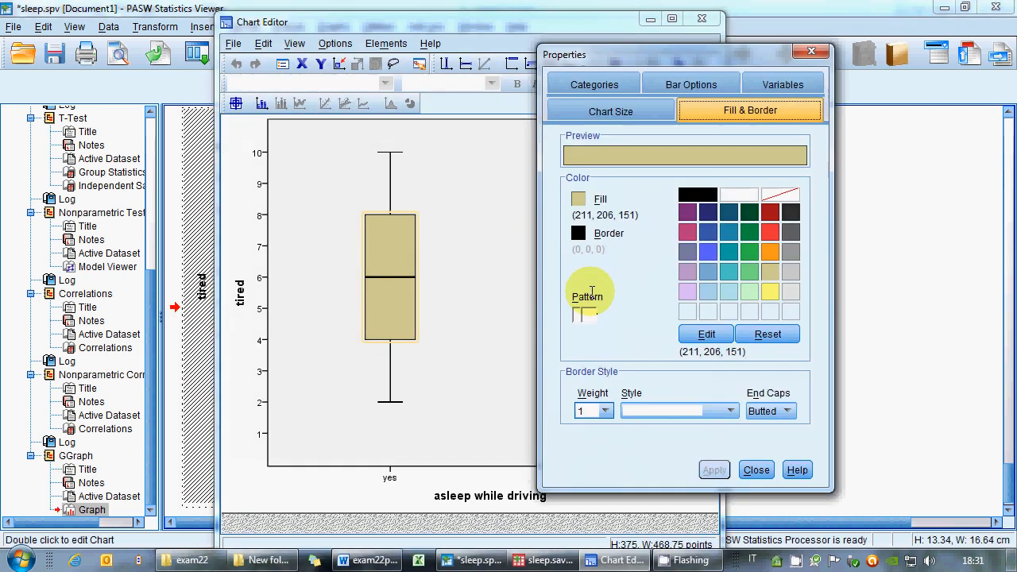
left_click(769, 232)
left_click(714, 470)
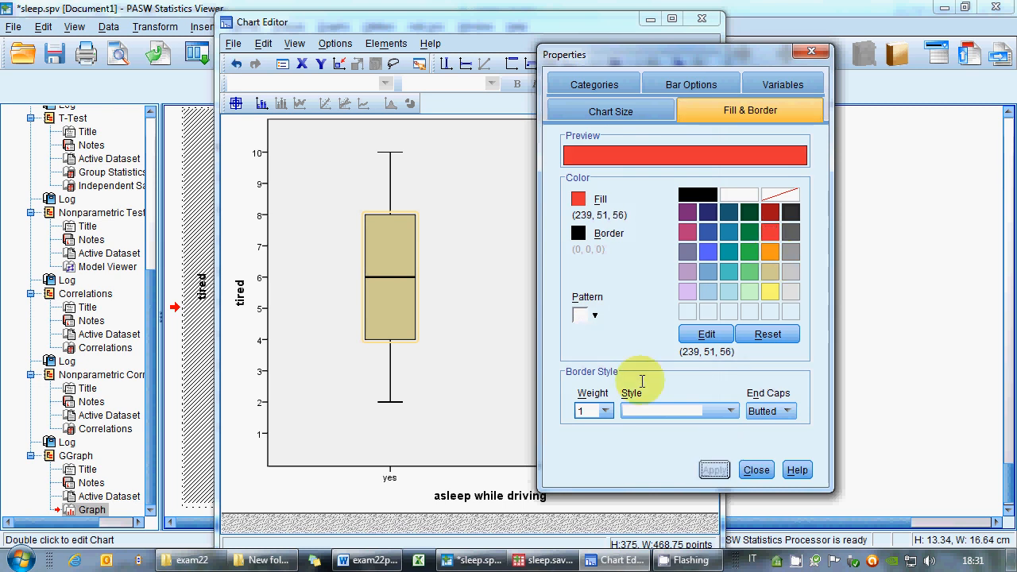
Make the boxplot's median line green with weight 6 and close the Chart Editor.
left_click(400, 278)
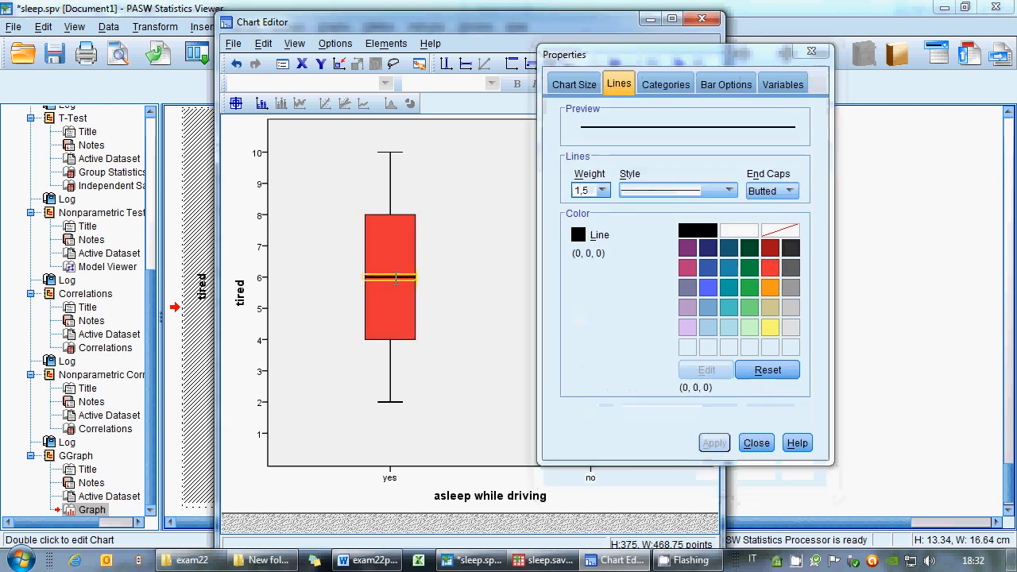
left_click(588, 191)
left_click(591, 278)
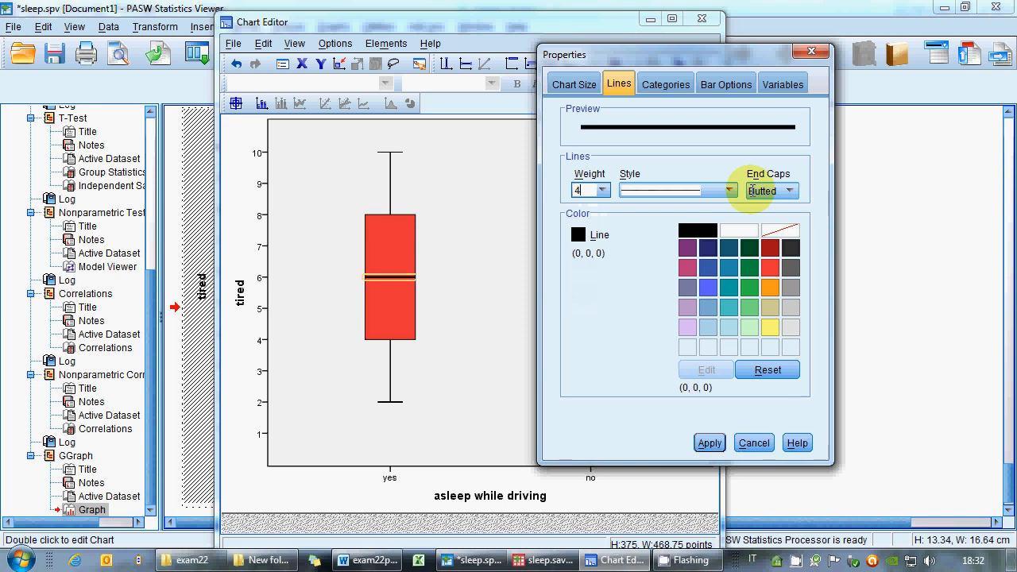
left_click(750, 267)
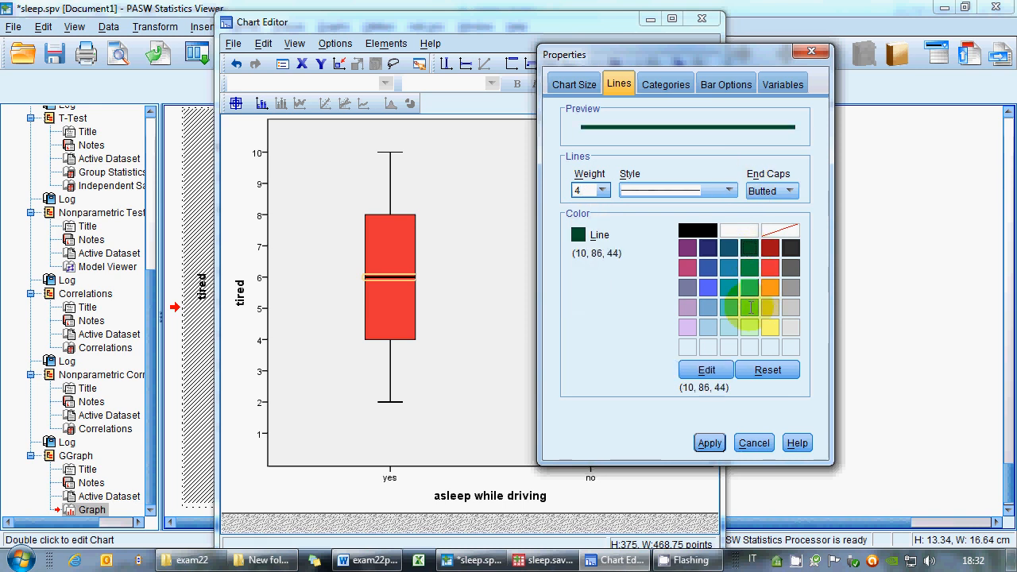
left_click(709, 443)
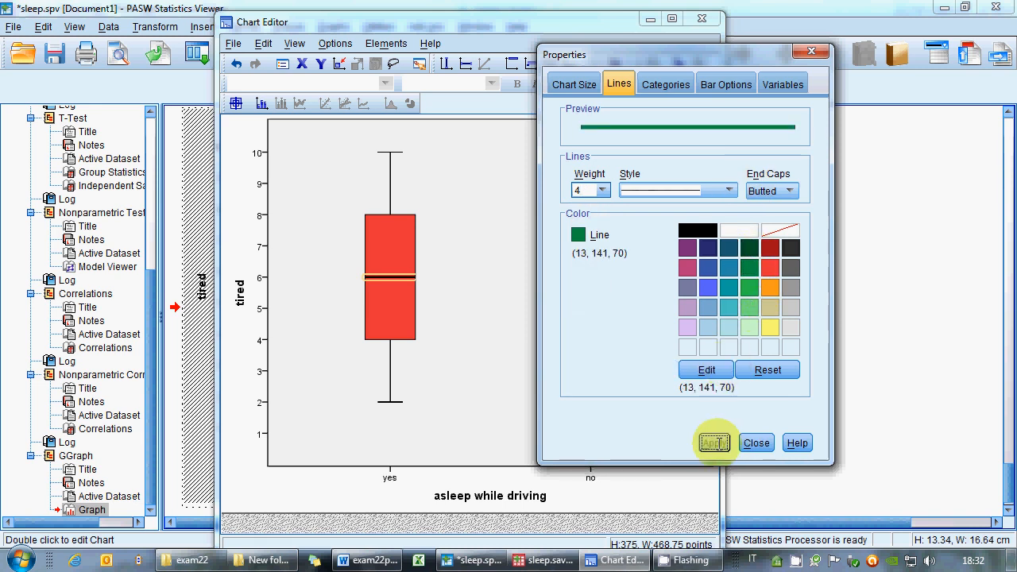
left_click(603, 190)
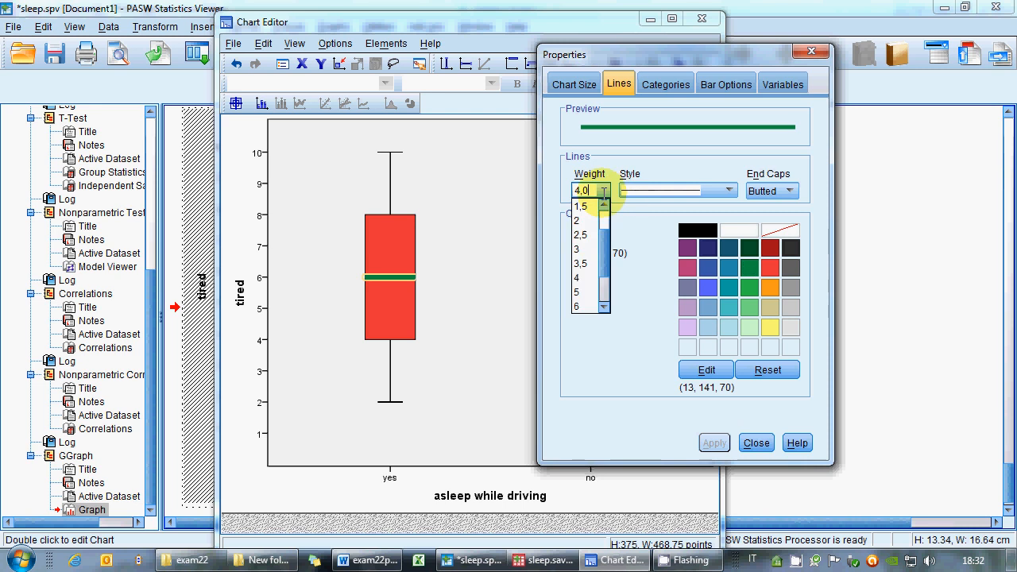
left_click(587, 306)
left_click(710, 442)
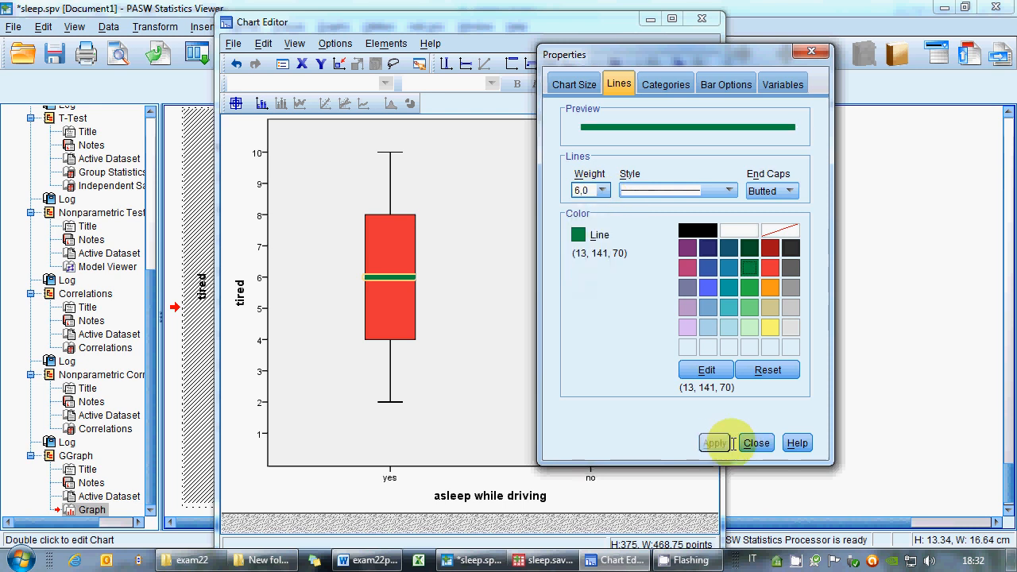
left_click(755, 444)
left_click(449, 250)
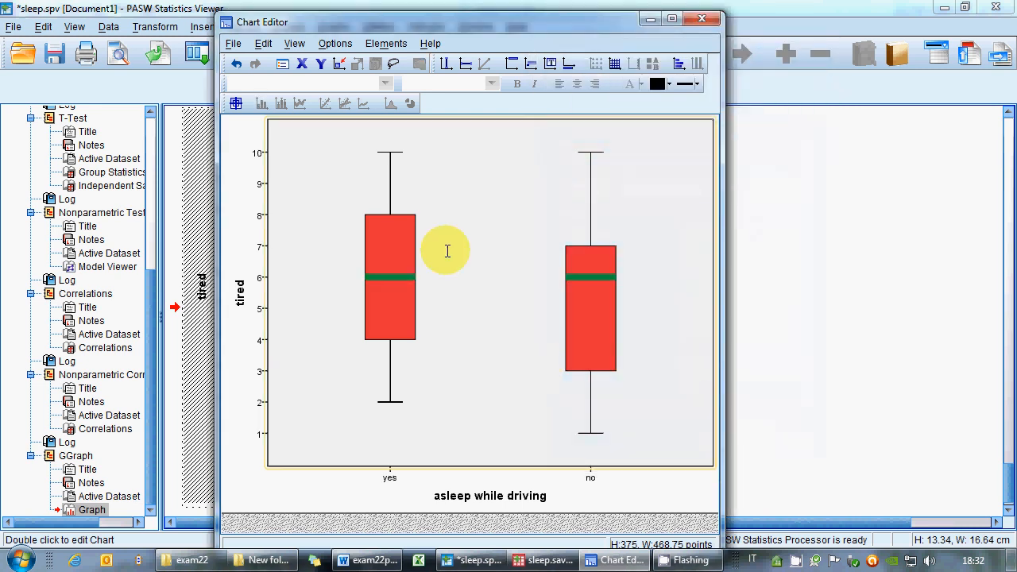
left_click(233, 43)
left_click(256, 122)
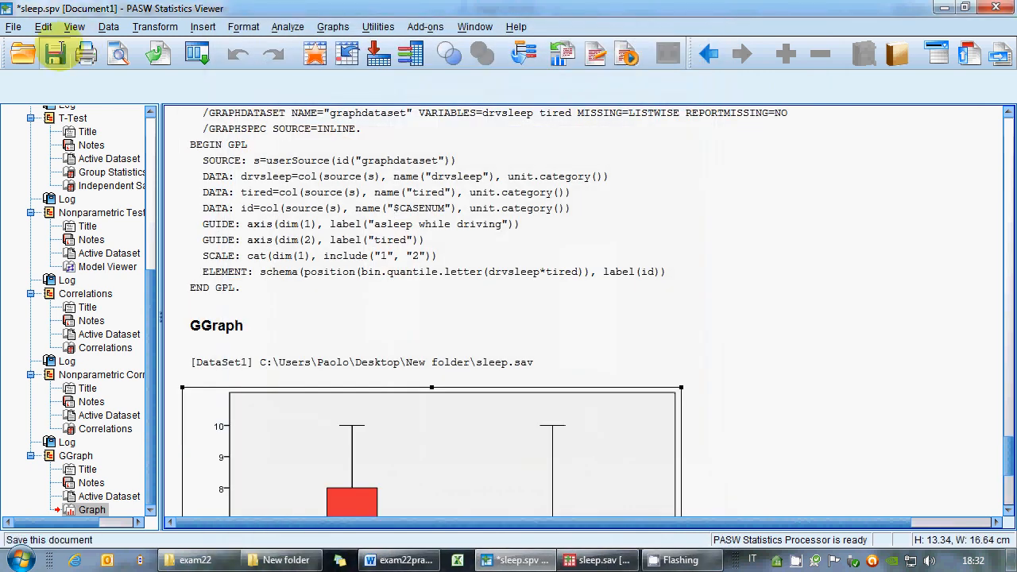
Save the output file and review the remaining exam tasks.
left_click(54, 53)
left_click(400, 560)
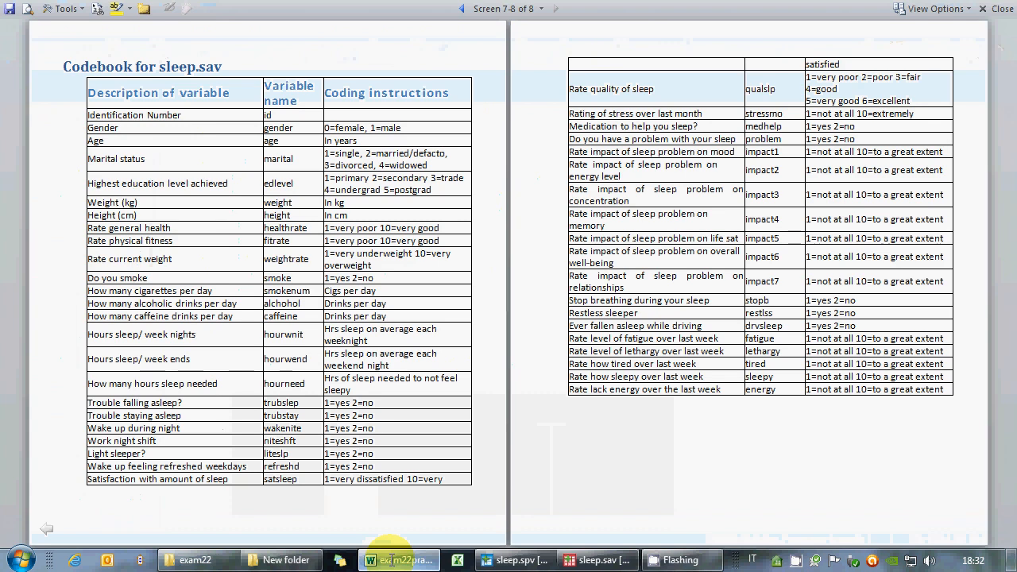
scroll(515, 243, "down", 2)
scroll(517, 241, "up", 1)
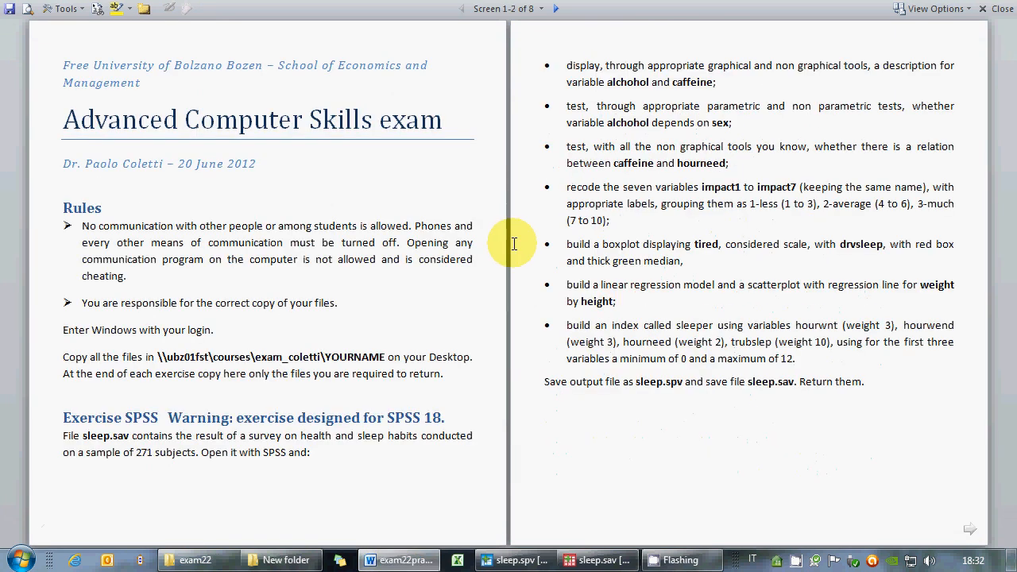
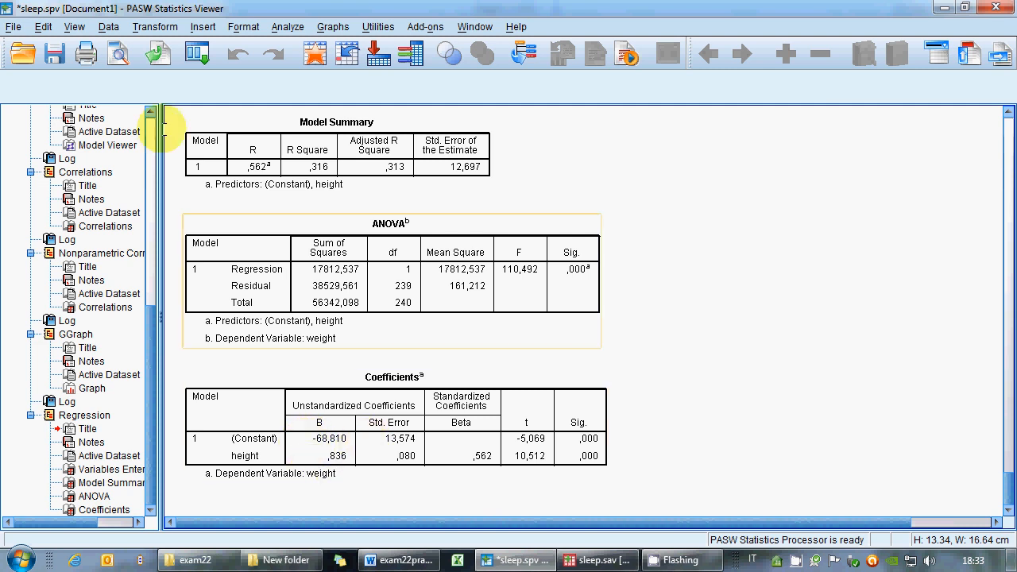
left_click(333, 27)
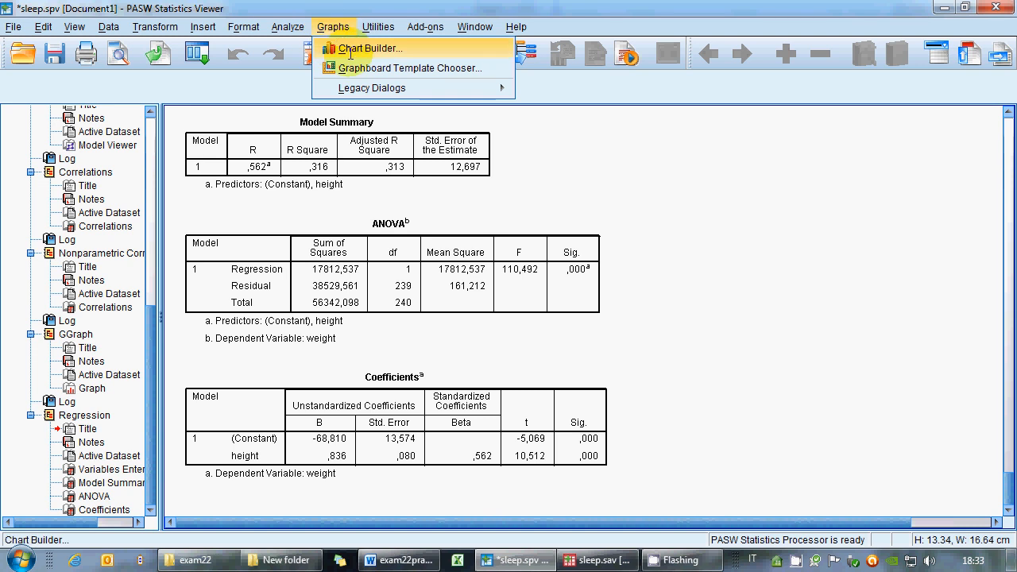
left_click(350, 49)
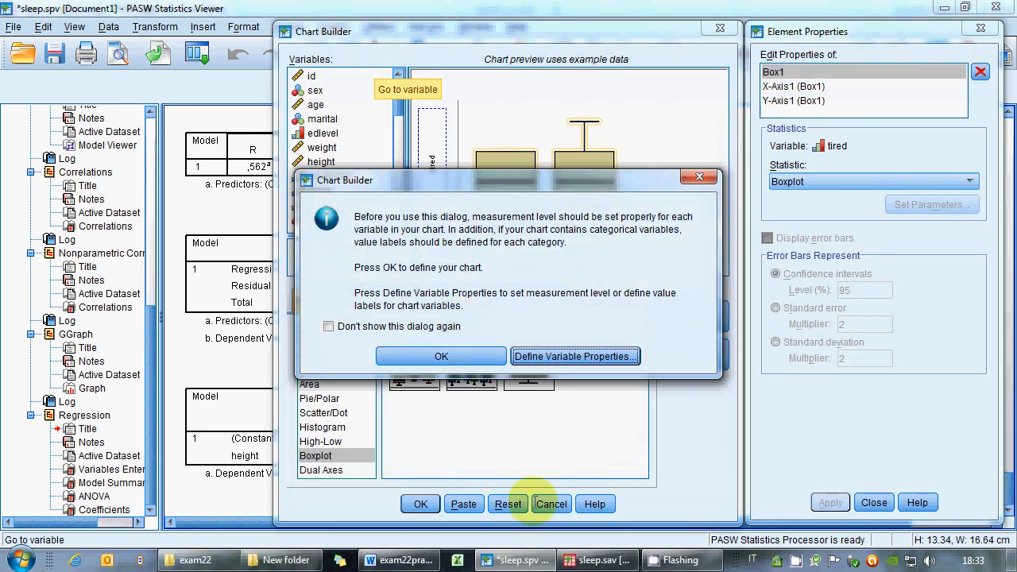
left_click(429, 356)
left_click(550, 503)
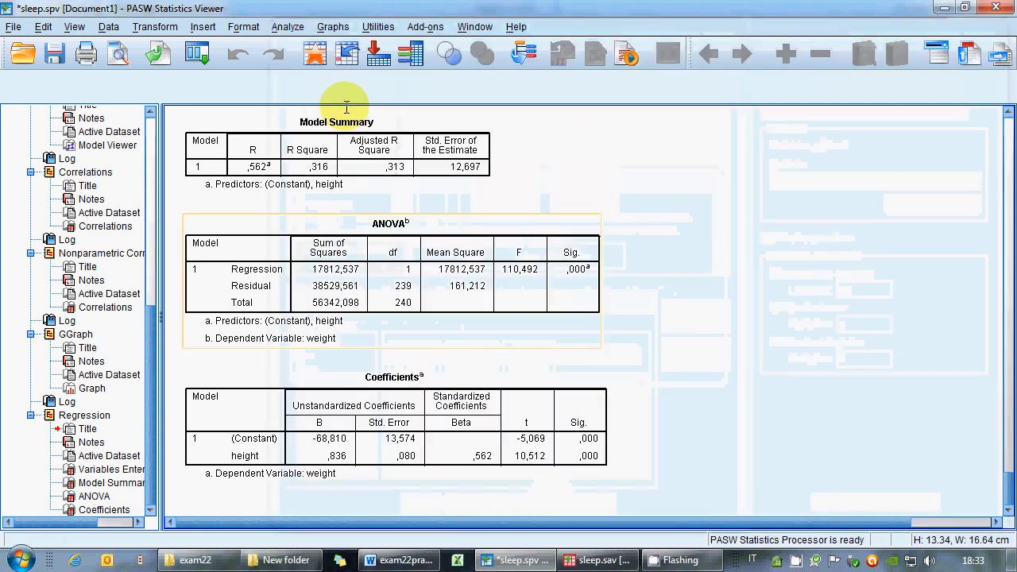
left_click(287, 26)
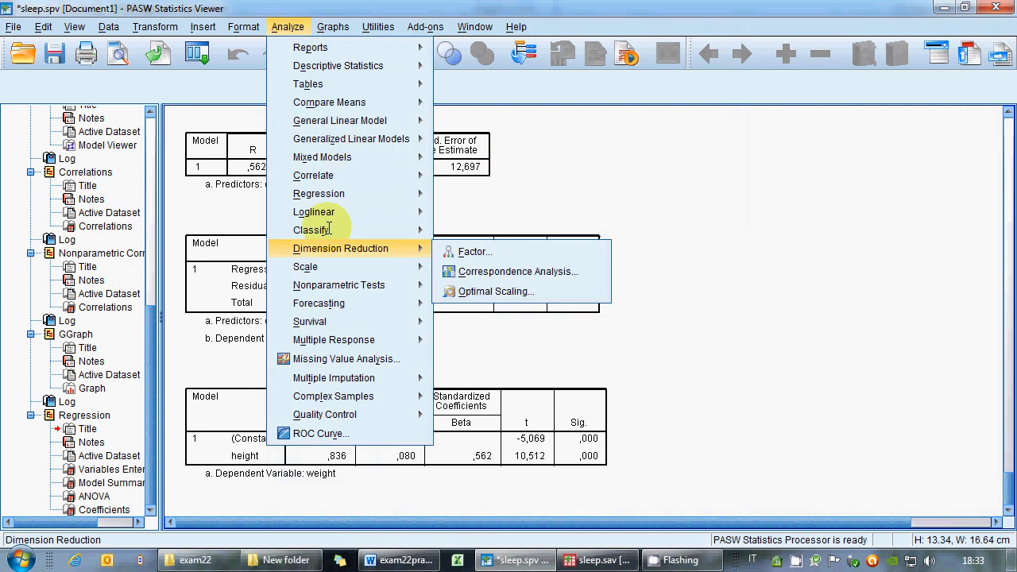
mouse_move(321, 193)
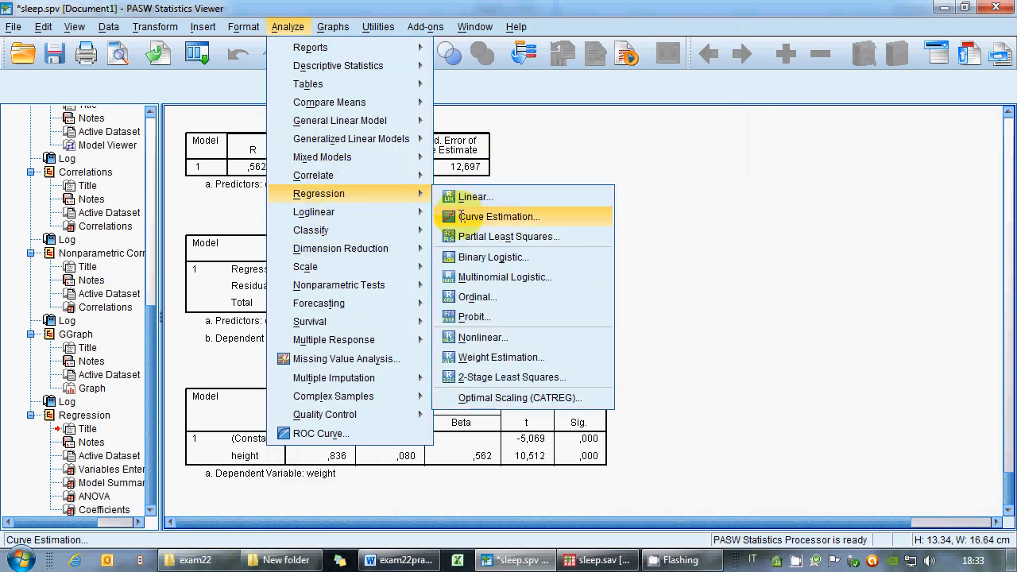
left_click(784, 251)
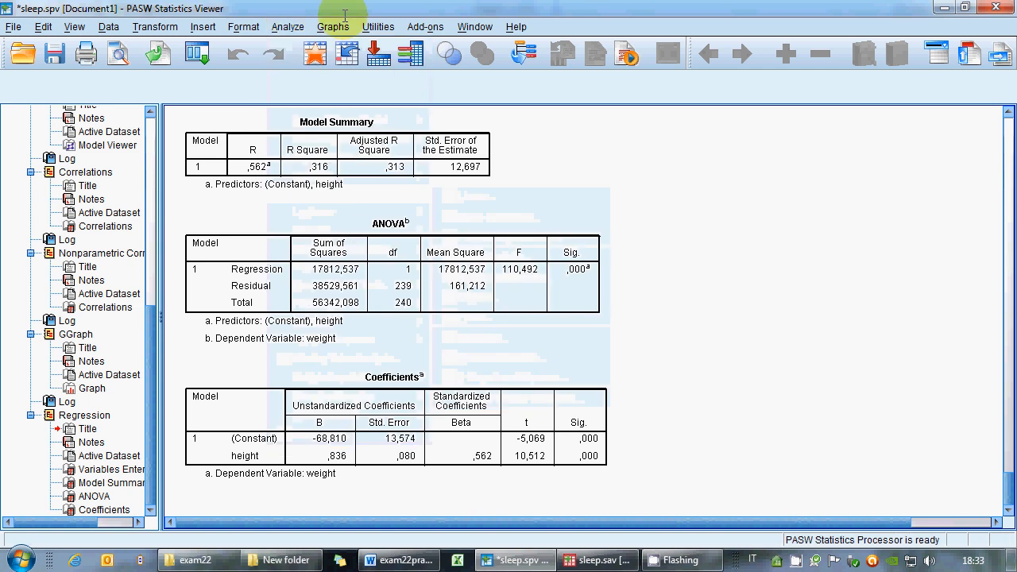
Set up a simple scatterplot with weight on the y-axis and height on the x-axis.
left_click(333, 26)
left_click(350, 44)
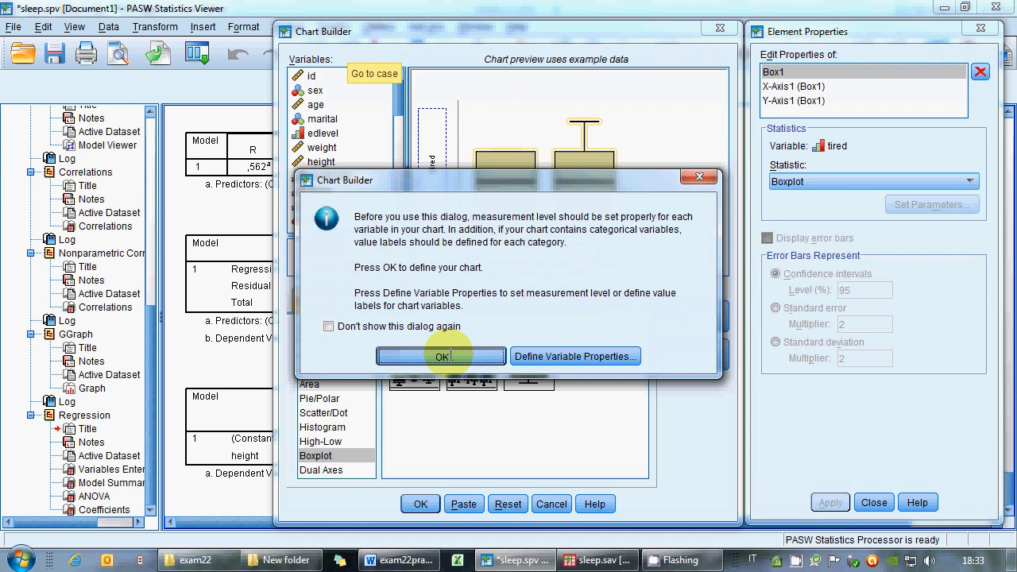
left_click(381, 357)
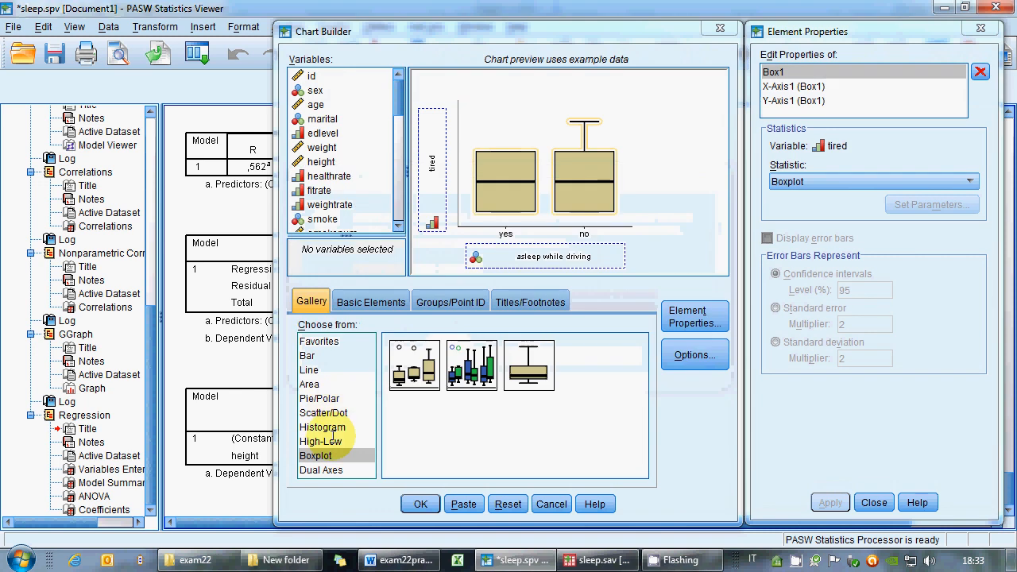
left_click(323, 413)
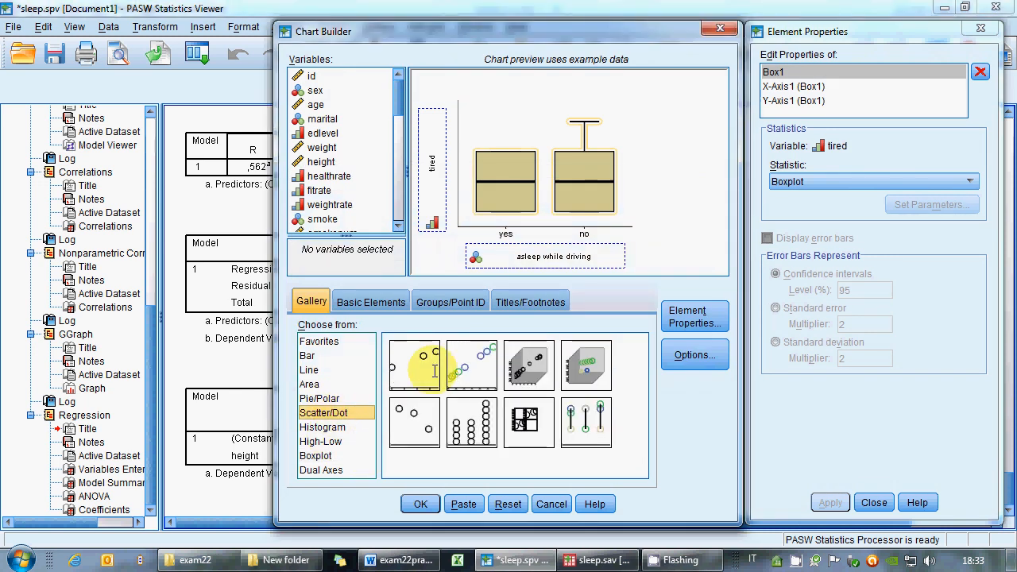
double_click(435, 371)
mouse_move(402, 90)
left_mouse_down()
mouse_move(391, 202)
mouse_move(390, 79)
left_mouse_up()
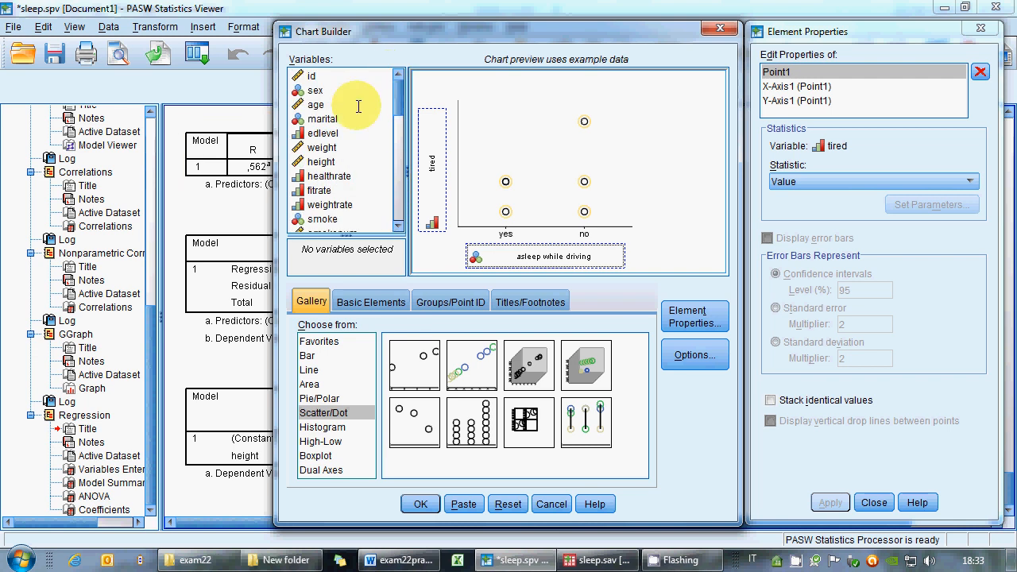
left_click_drag(322, 147, 491, 251)
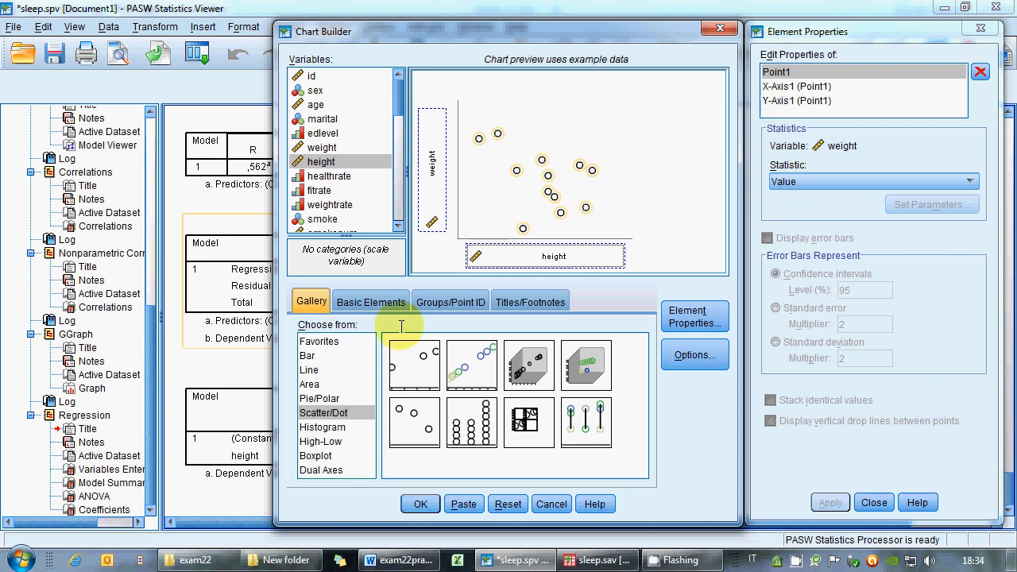
Check the other chart-builder tabs and options and create the scatterplot.
left_click(371, 302)
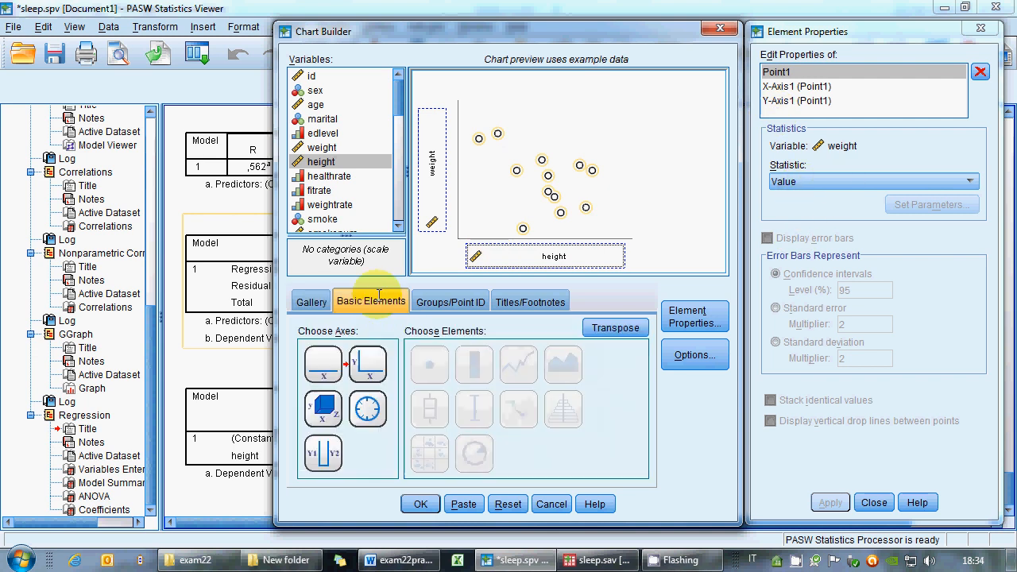
left_click(445, 301)
left_click(530, 302)
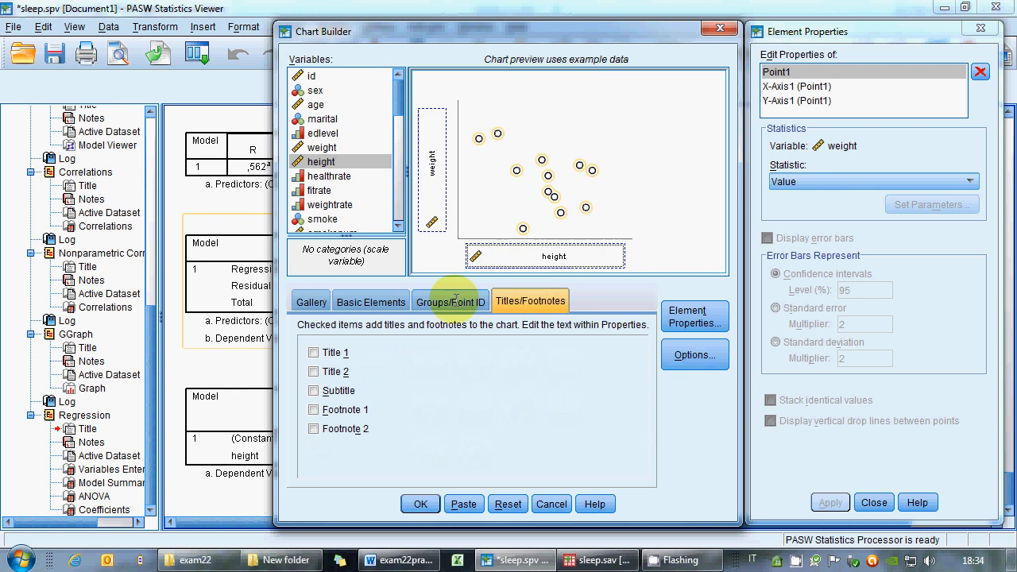
left_click(451, 300)
left_click(371, 302)
left_click(311, 302)
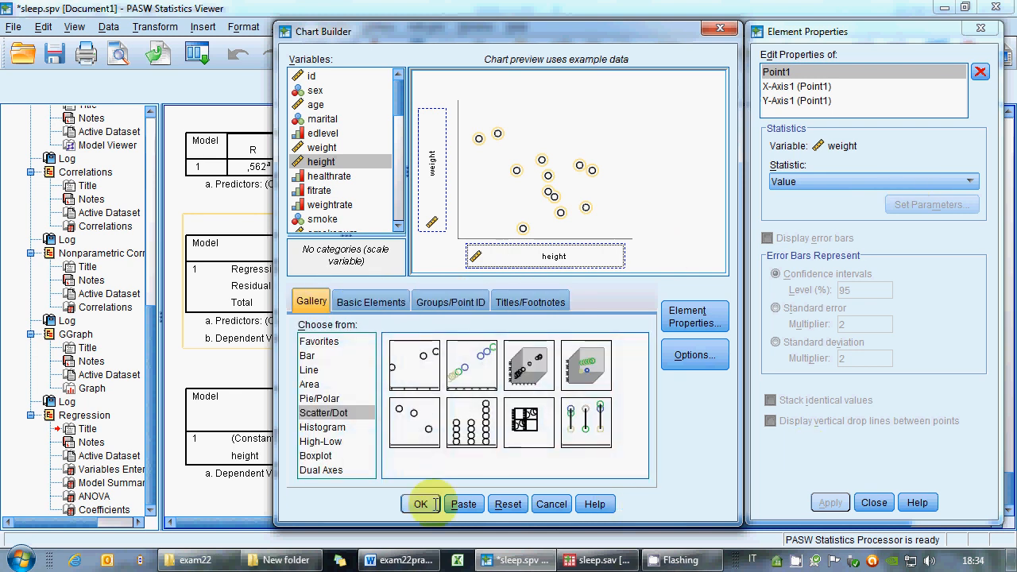
left_click(679, 315)
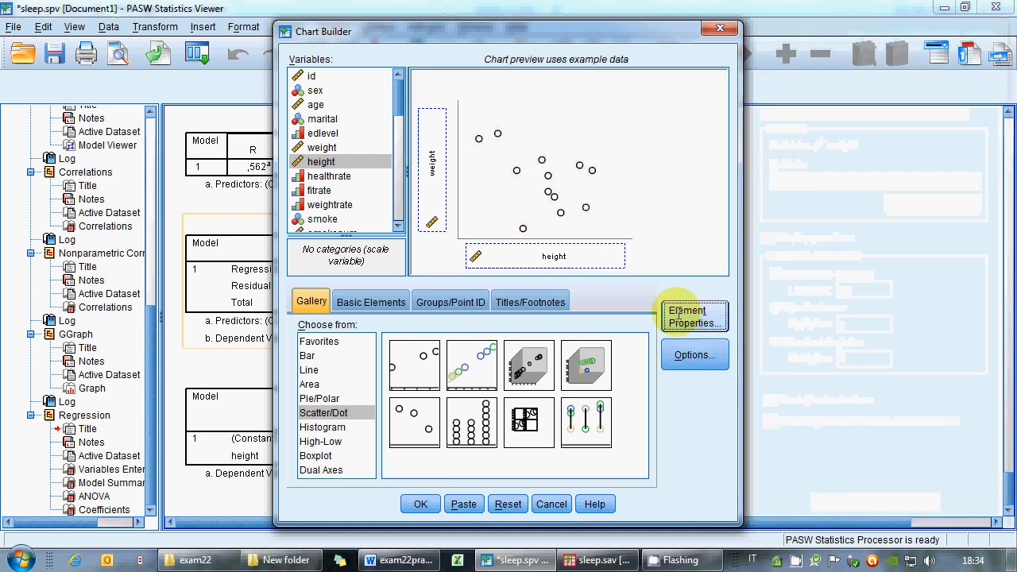
left_click(679, 315)
left_click(684, 355)
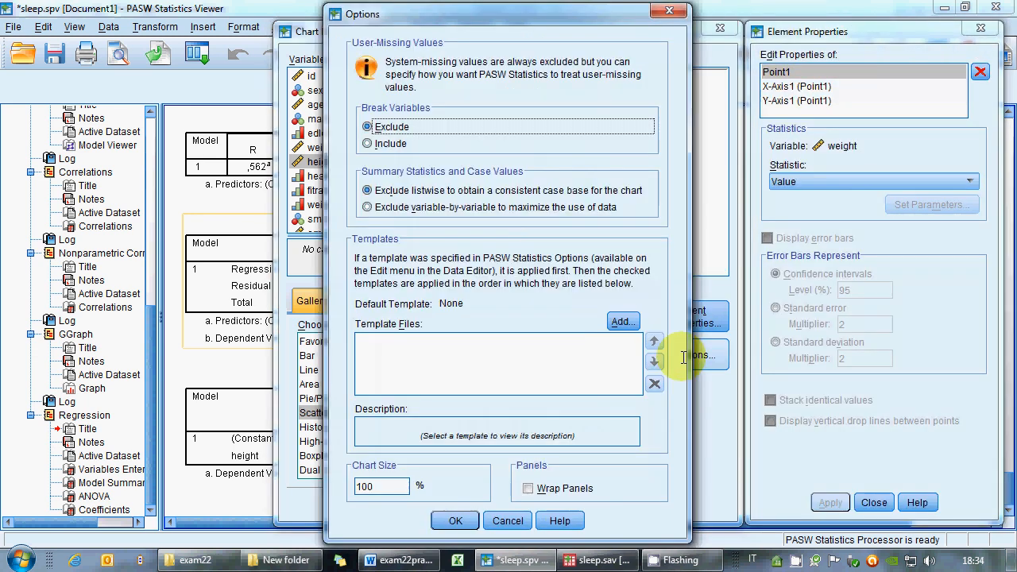
left_click(509, 520)
left_click(419, 504)
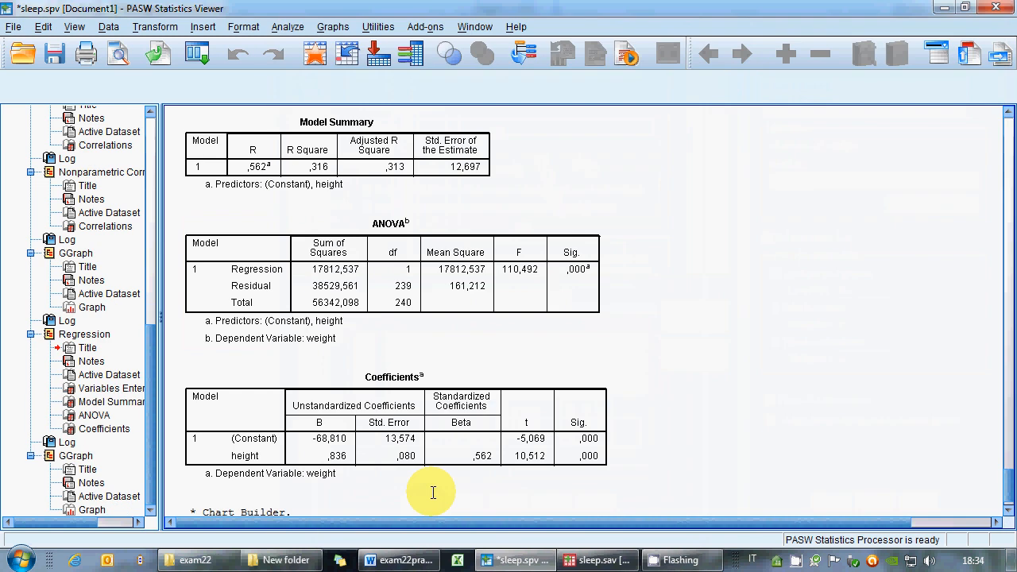
Open the scatterplot in the Chart Editor and add a linear fit line at total.
scroll(461, 435, "down", 2)
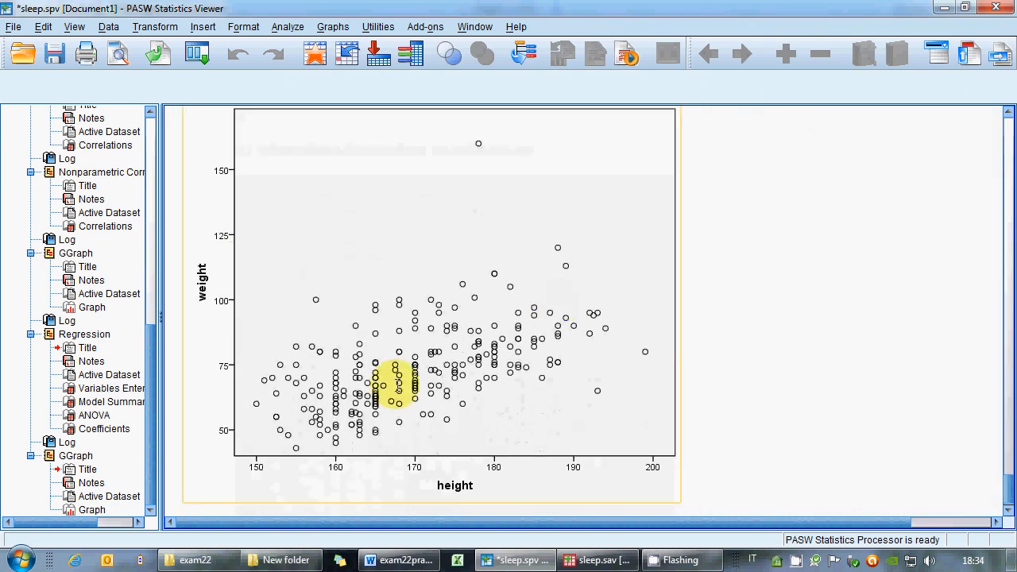
left_click(451, 309)
double_click(451, 309)
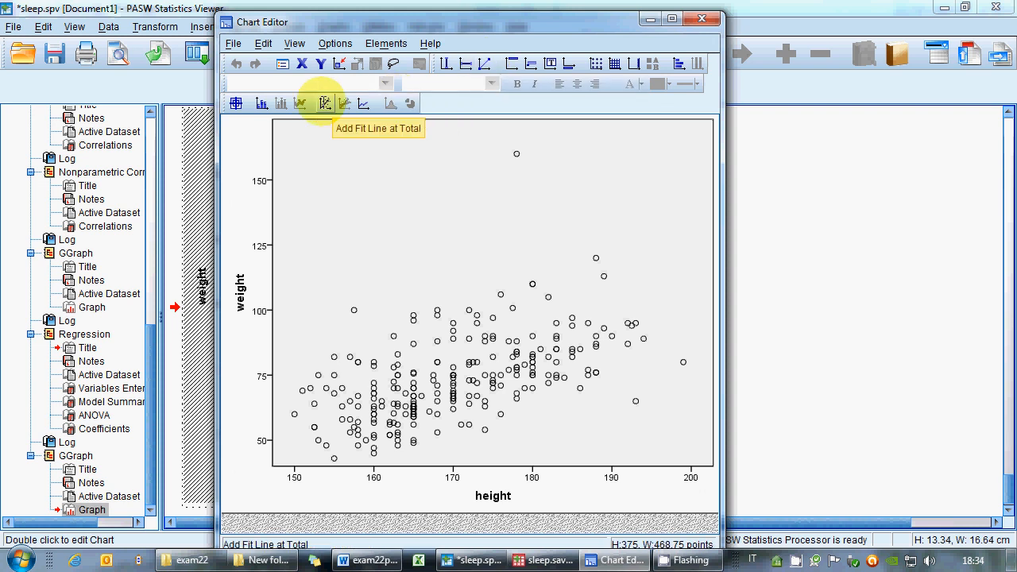
left_click(325, 104)
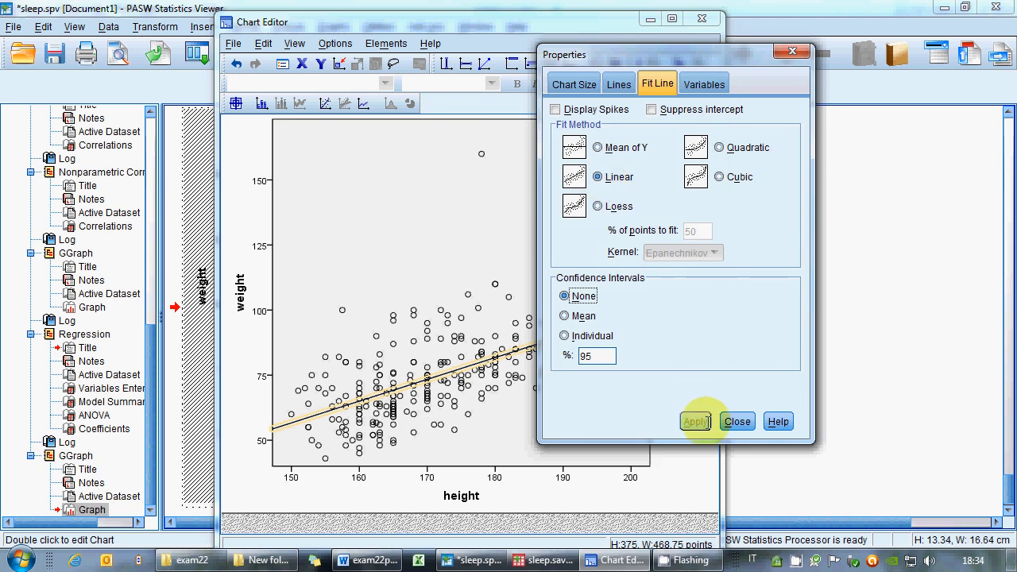
left_click(736, 421)
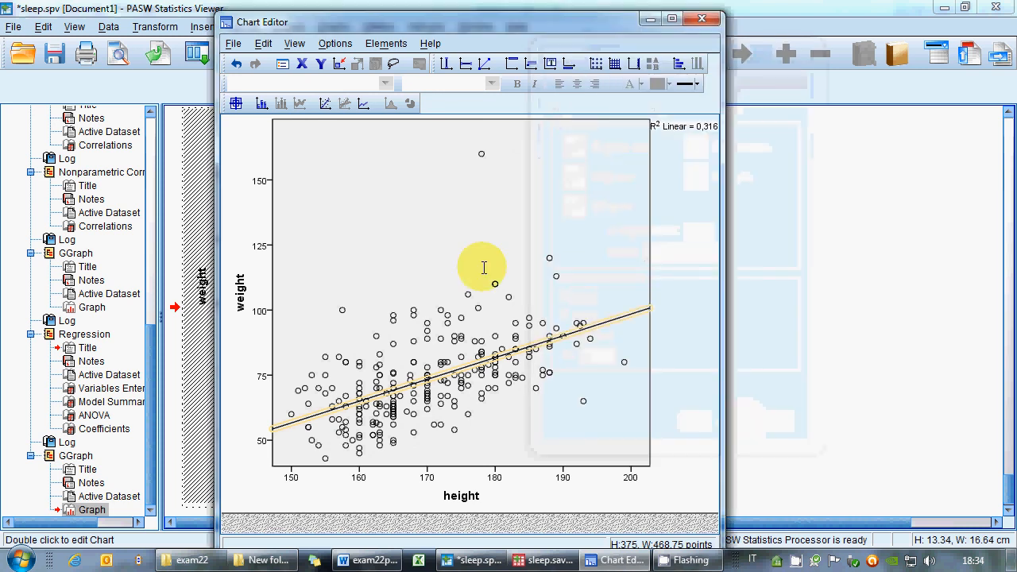
Close the Chart Editor and save the output file.
left_click(234, 43)
left_click(260, 124)
scroll(840, 422, "down", 7)
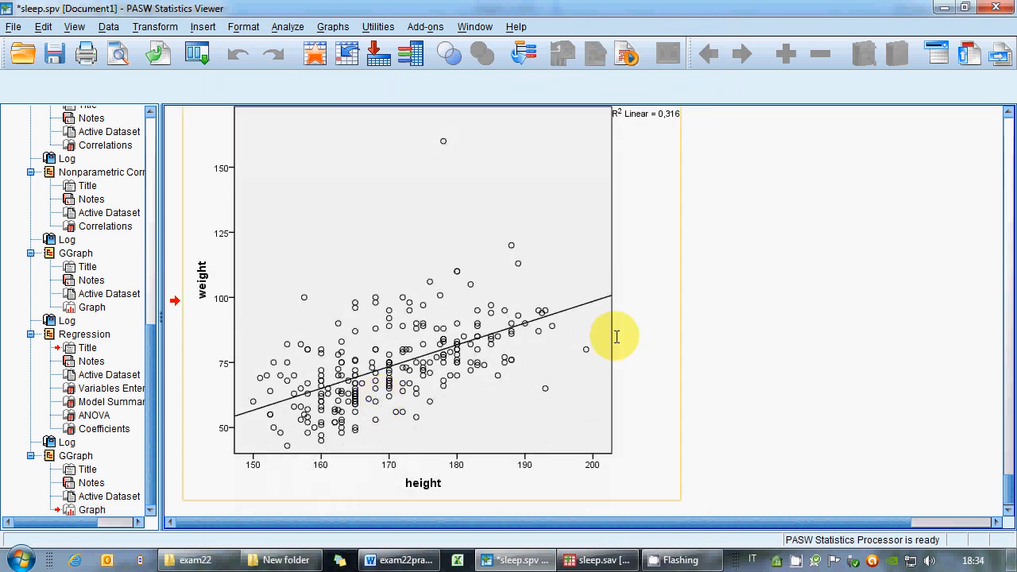
scroll(349, 338, "up", 3)
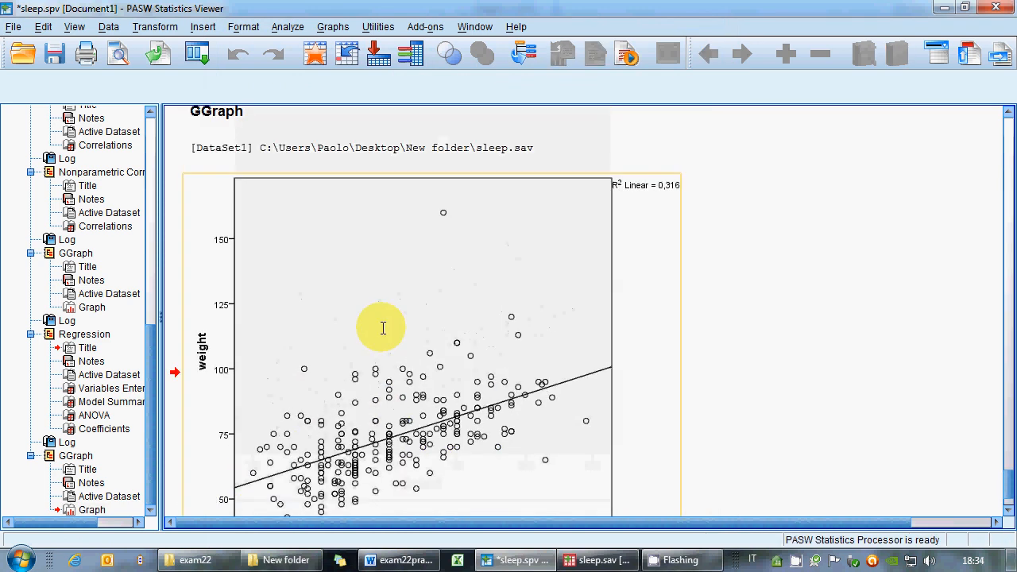
scroll(557, 369, "down", 3)
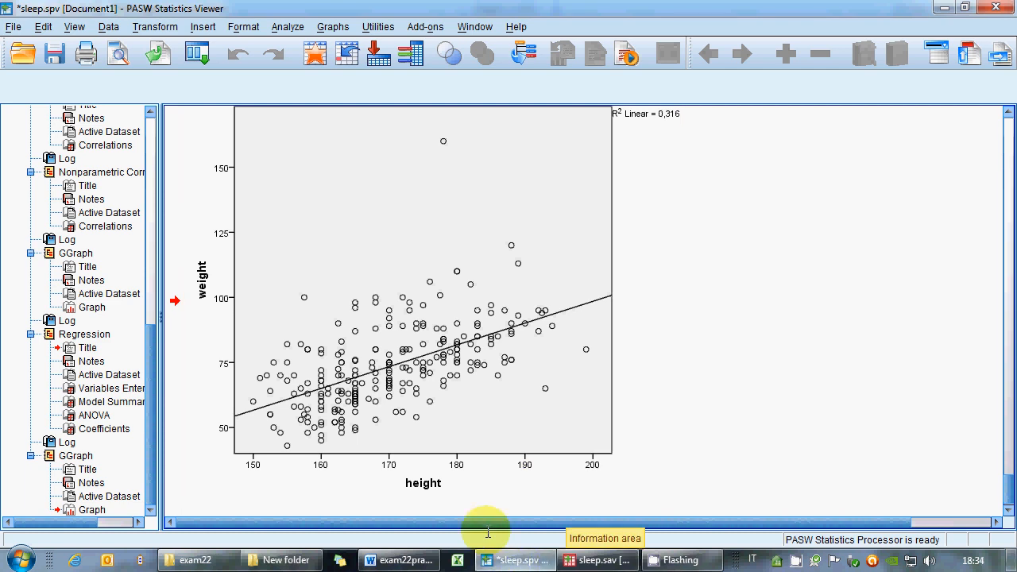
left_click(54, 53)
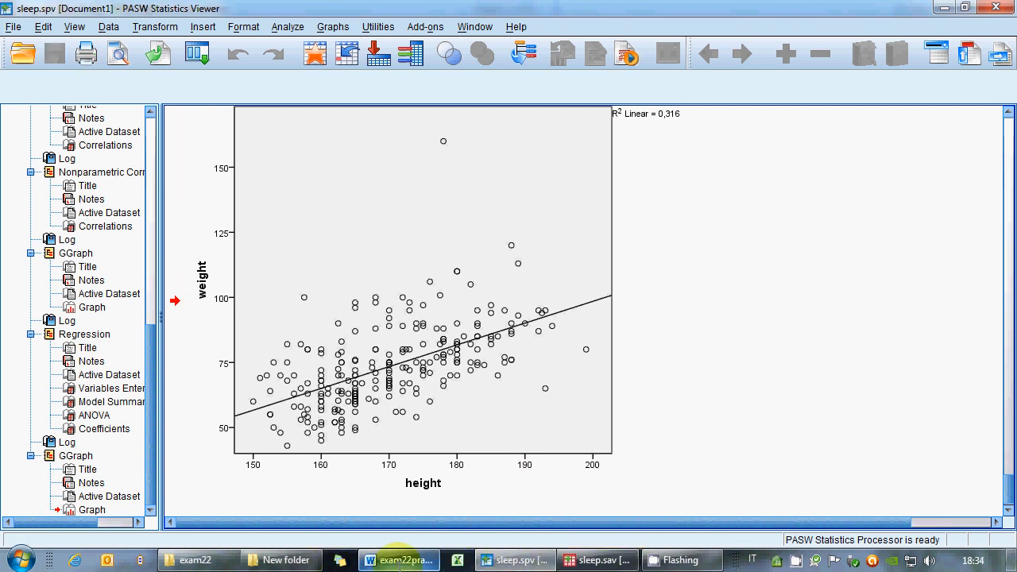
Review the exam's index task and the codebook's variable names in the Word document.
left_click(398, 559)
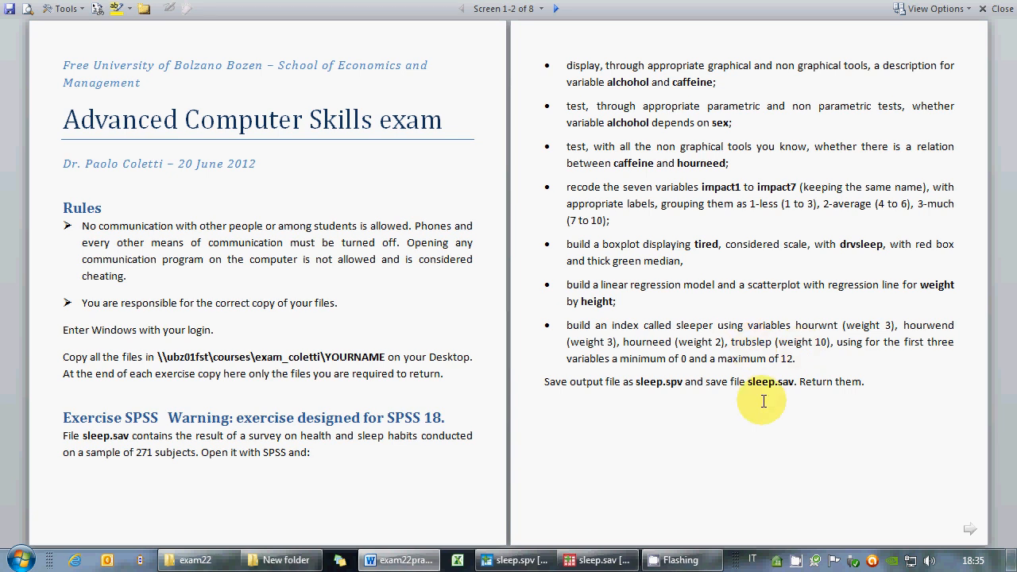
scroll(763, 401, "down", 3)
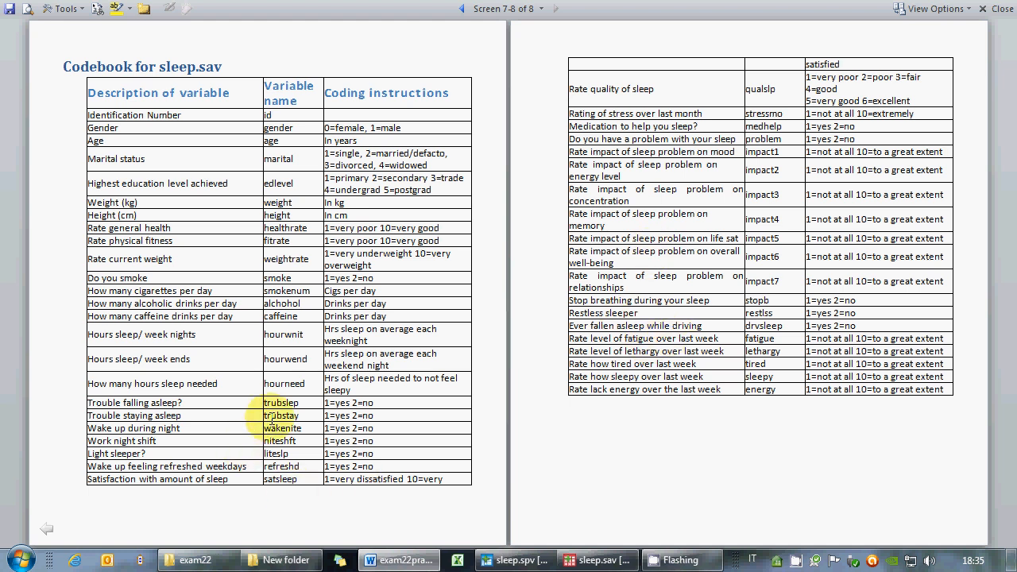
double_click(274, 403)
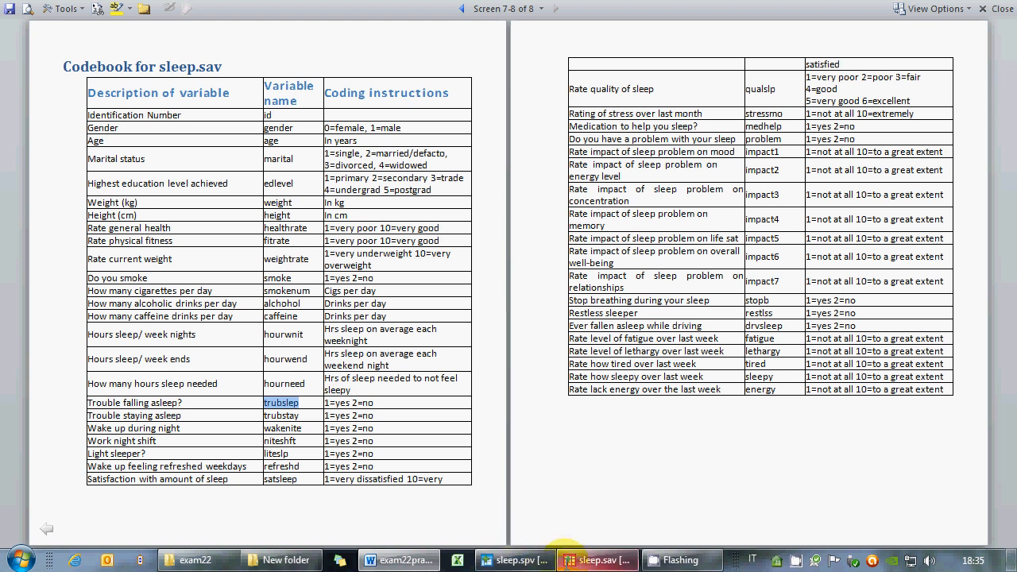
Open Compute Variable in the data file and name the target variable sleep.
left_click(569, 551)
left_click(155, 27)
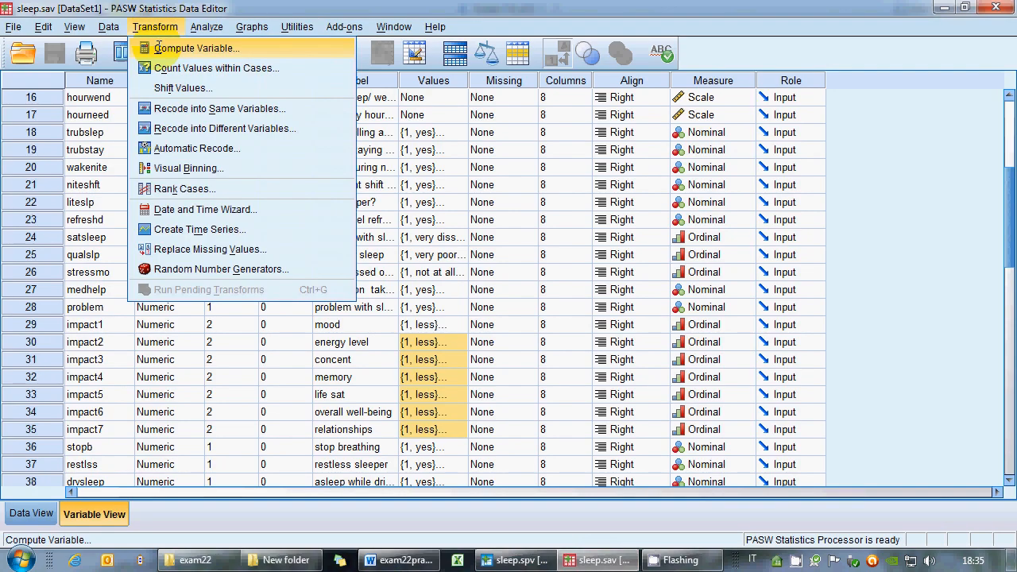
left_click(171, 43)
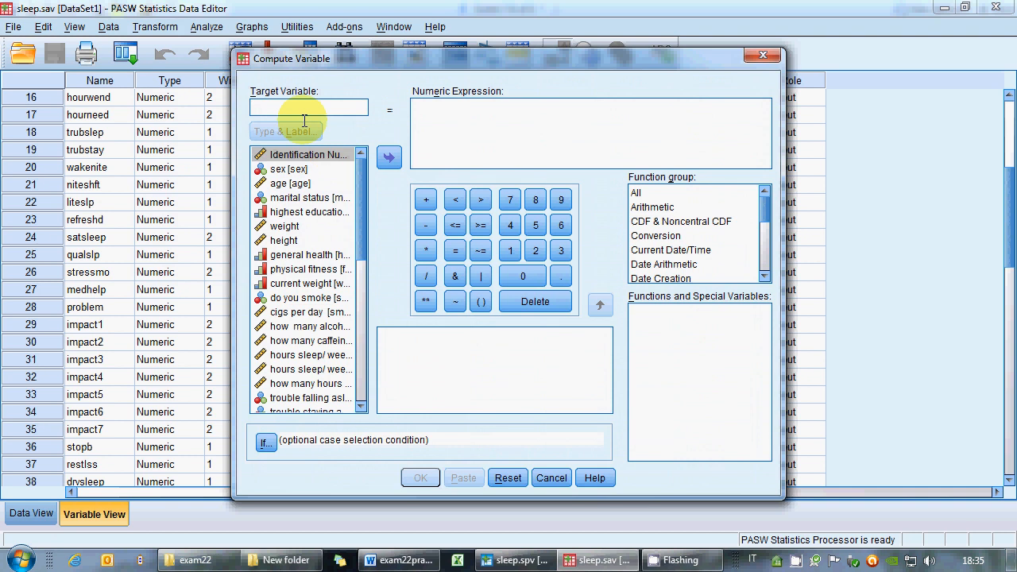
left_click(304, 115)
type("sleep")
left_click(484, 120)
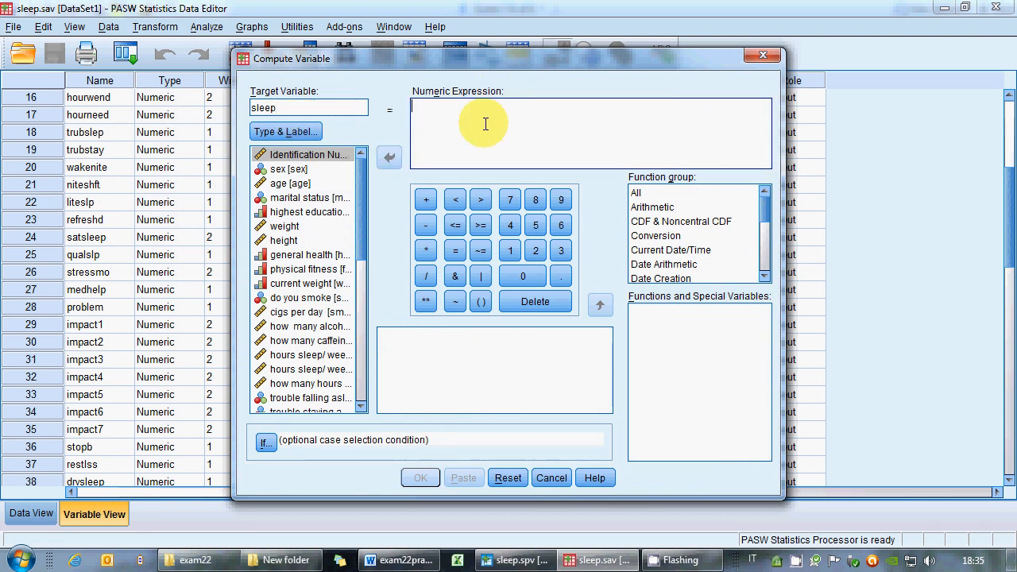
Re-read the index weights in the exam instructions and return to the Compute Variable dialog.
left_click(397, 560)
scroll(627, 374, "up", 3)
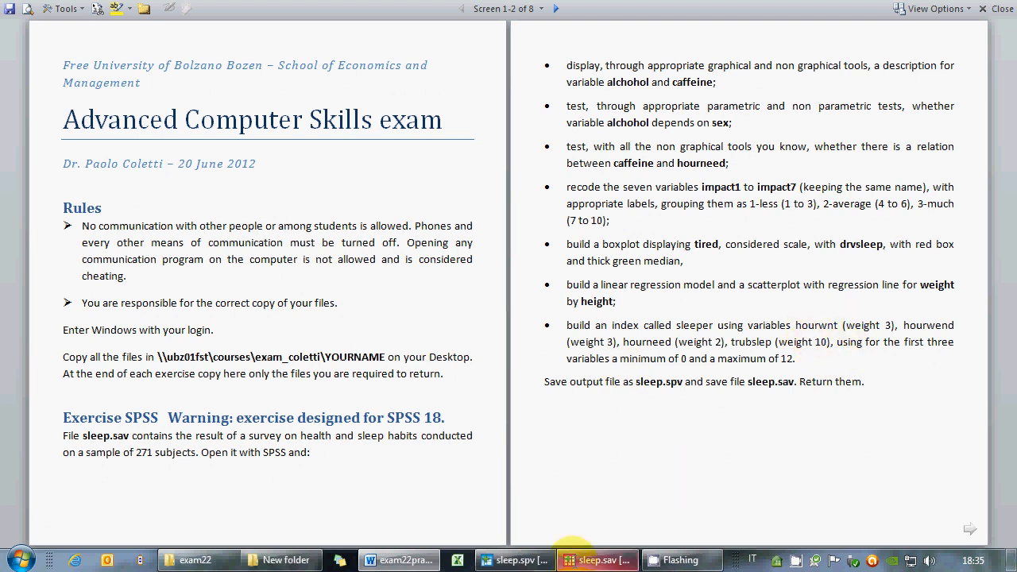
left_click(421, 561)
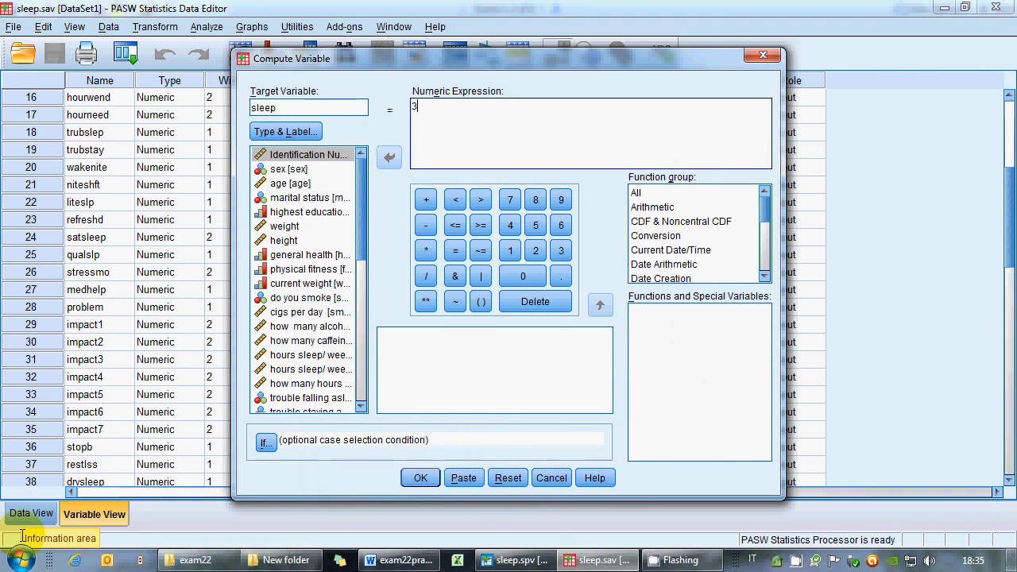
Enter the weighted terms 3*(hourwnit-0)+3*(hourwend-0) in the sleep numeric expression, picking the variables from the list.
type("*(")
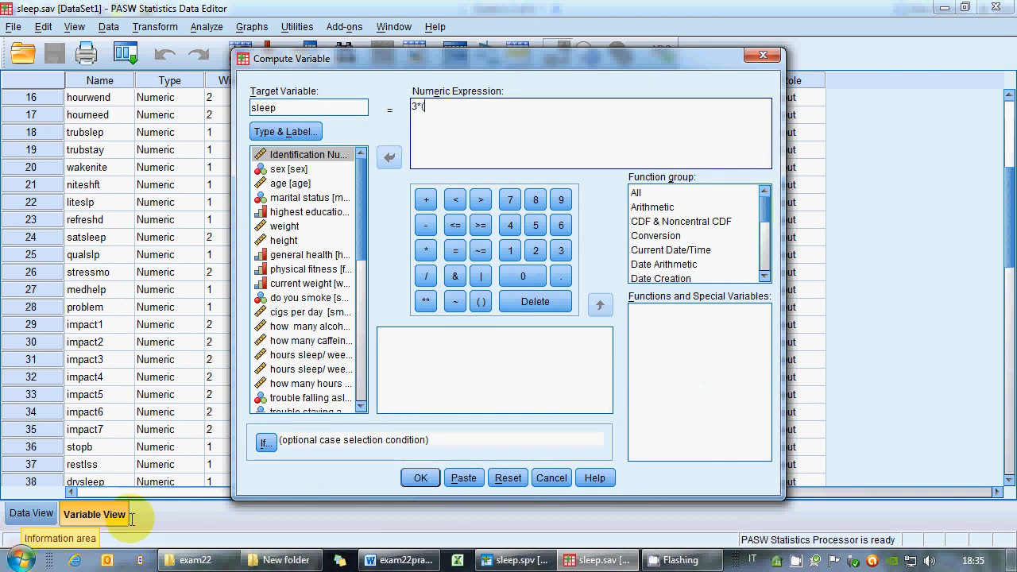
right_click(274, 256)
left_click(322, 278)
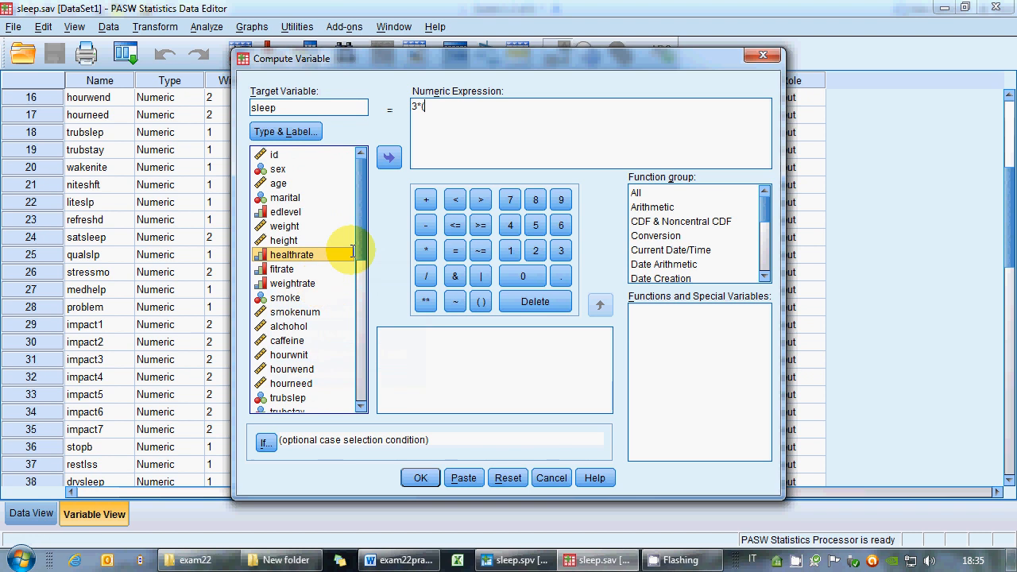
scroll(329, 262, "down", 3)
left_click(293, 249)
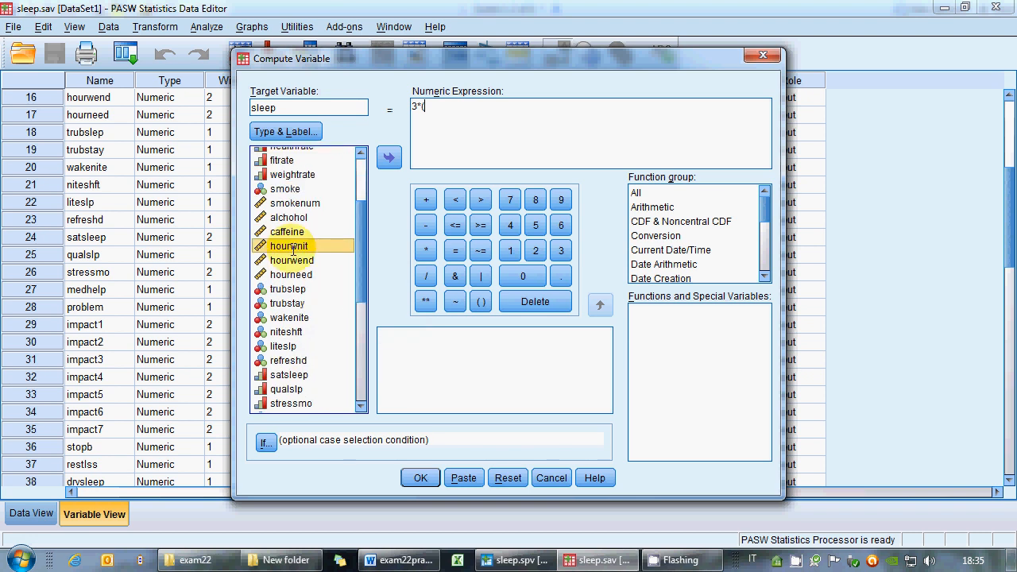
double_click(293, 248)
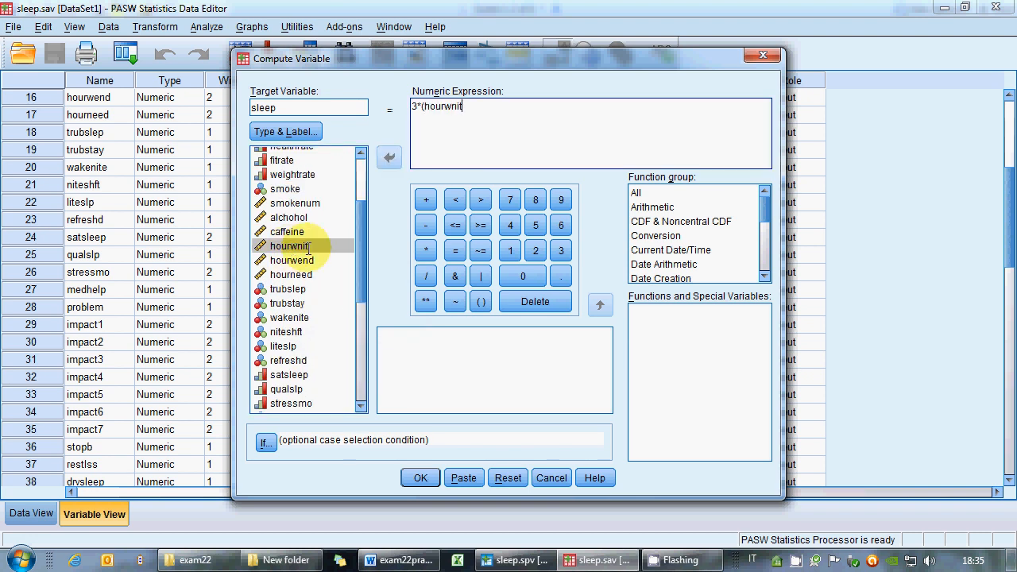
type("-0)+3*(")
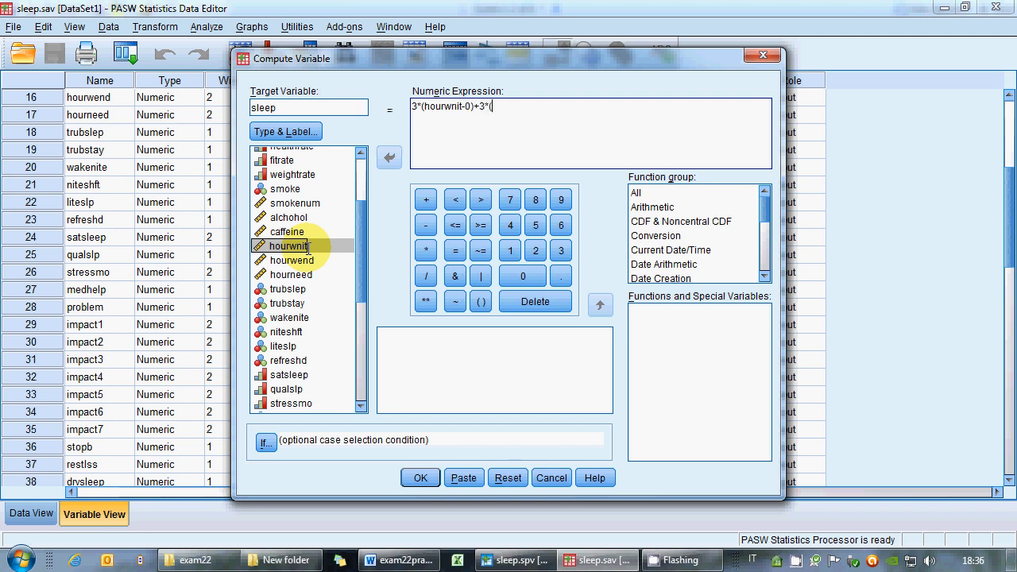
double_click(281, 260)
type("-")
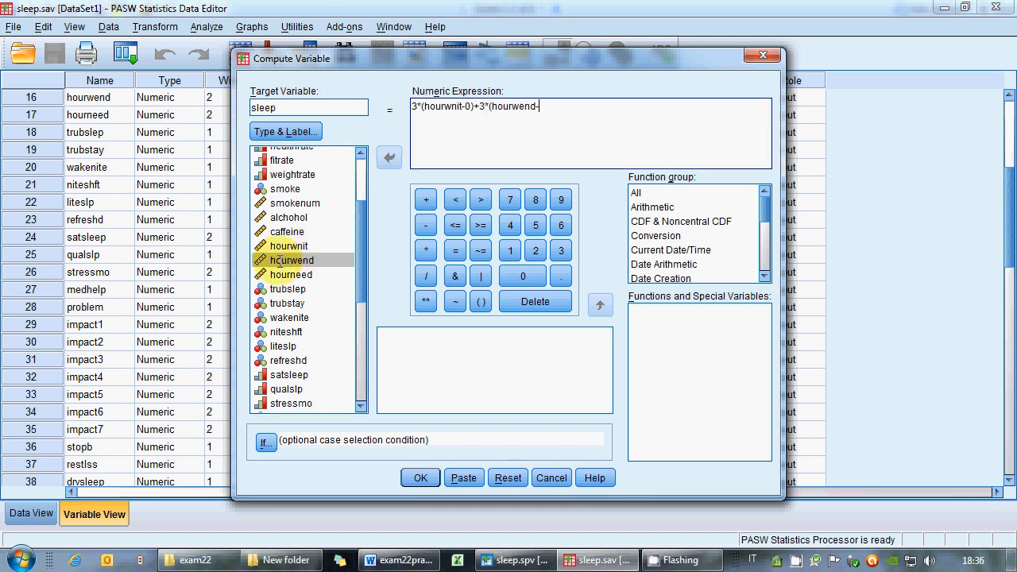
type("0)")
type("+2*(")
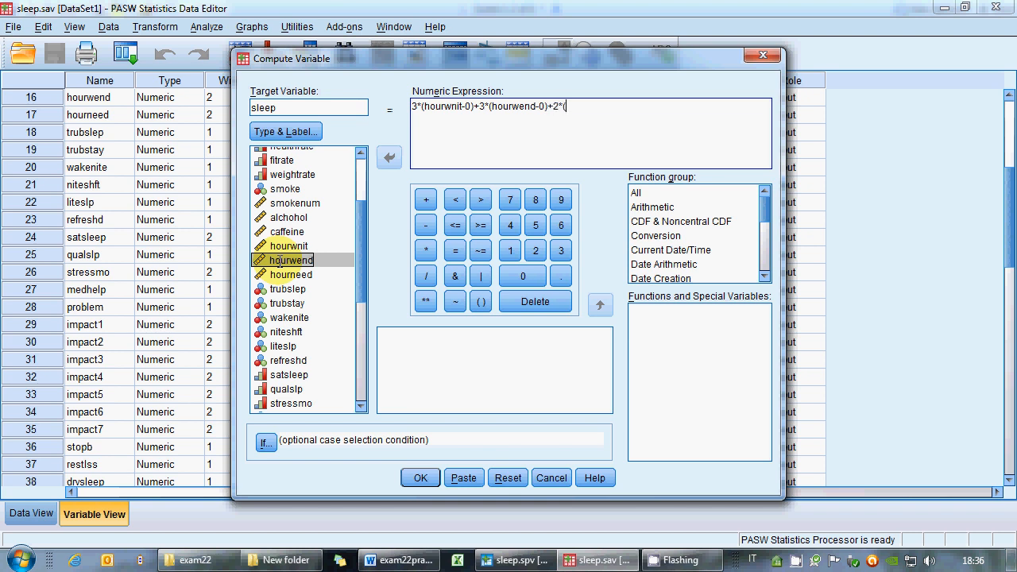
Add the terms 2*(hourneed-0)+10*(trubslep-1) to the numeric expression.
left_click(282, 275)
type("(")
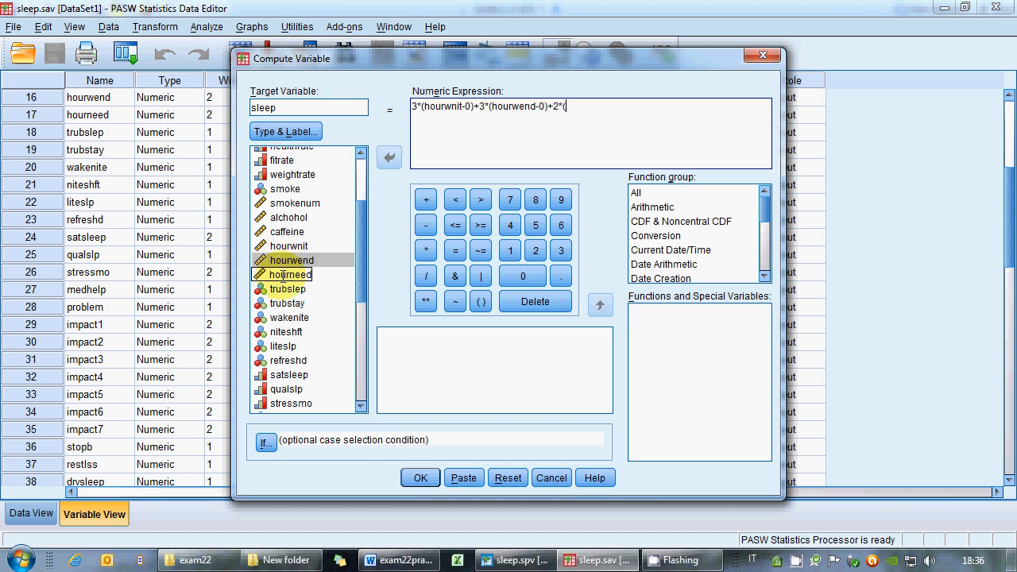
double_click(282, 275)
type("-0)")
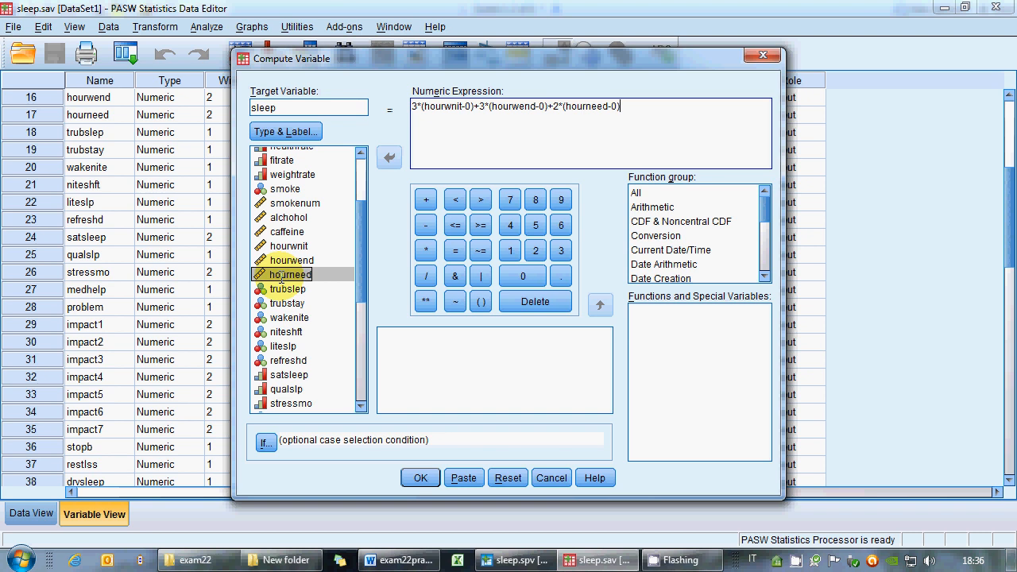
type("+10*(")
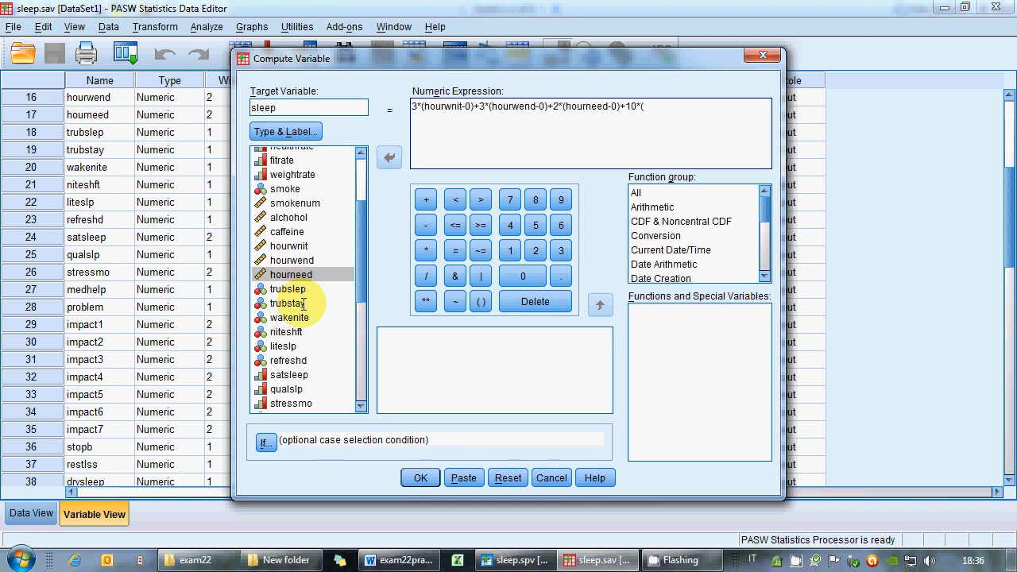
double_click(301, 289)
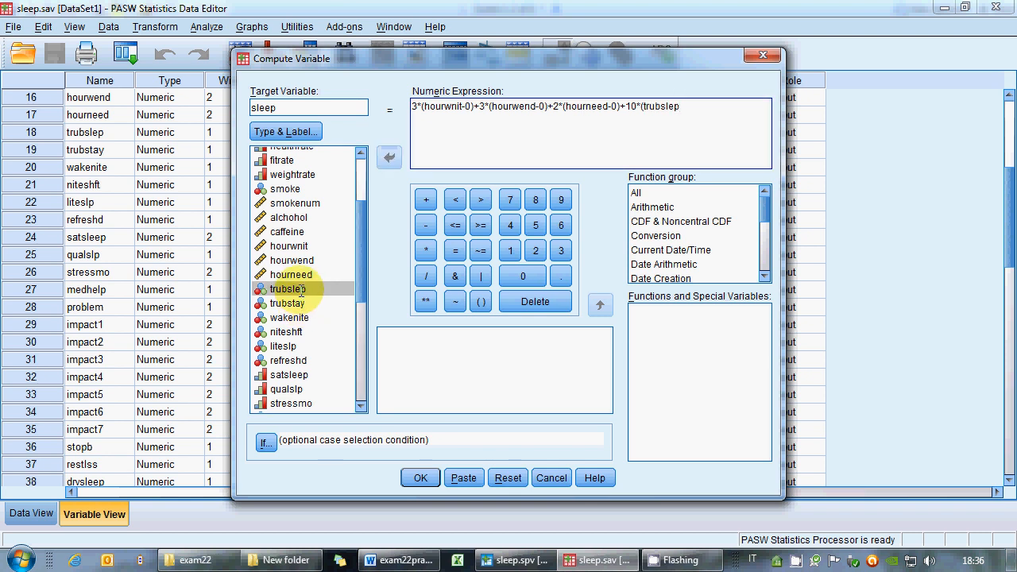
type("-1)")
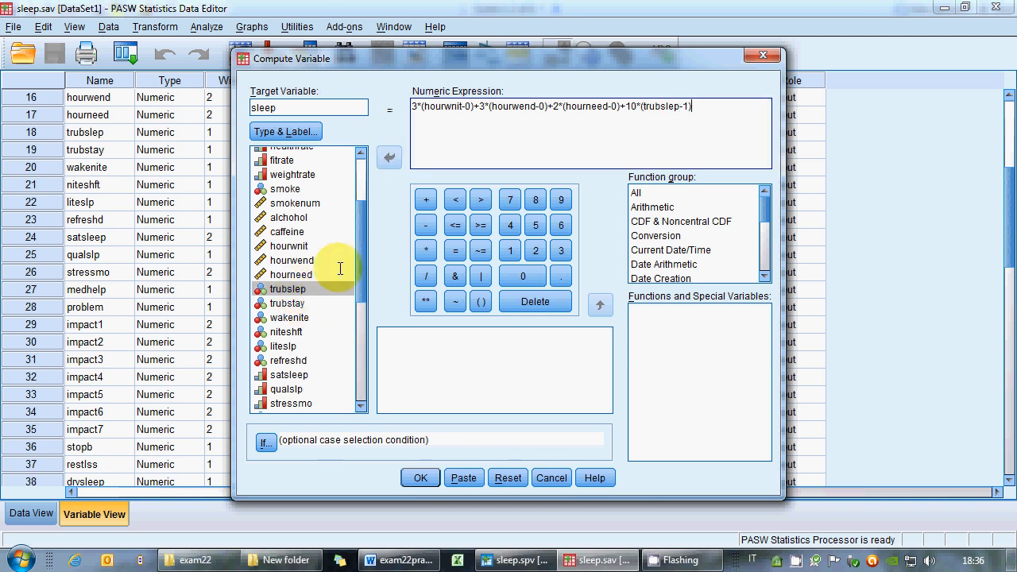
Wrap the sum in parentheses, divide it by (3*12+3*12+2*12+10*…) and run the computation.
left_click(413, 107)
type("(trubslep-1) ) ")
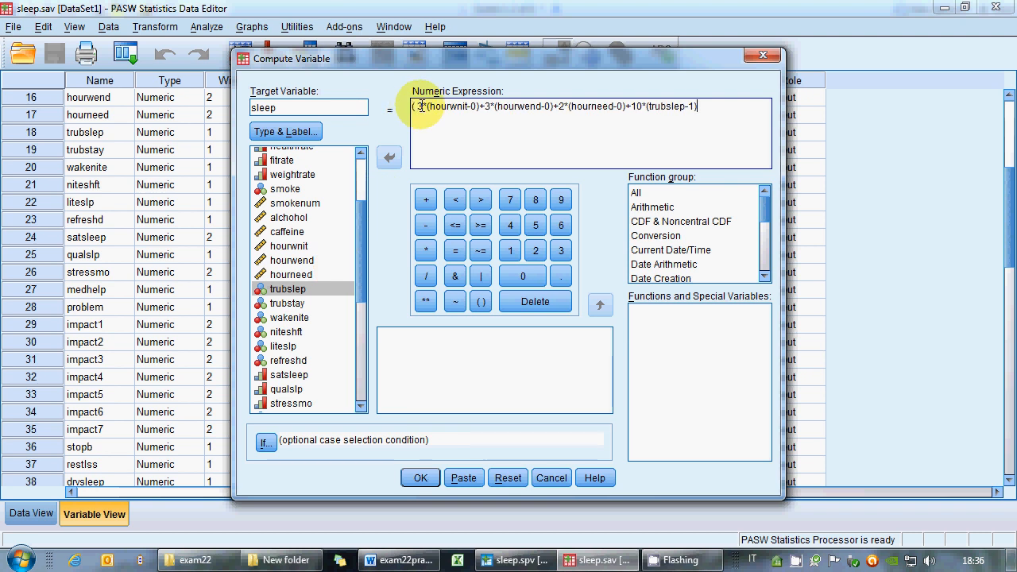
type("/")
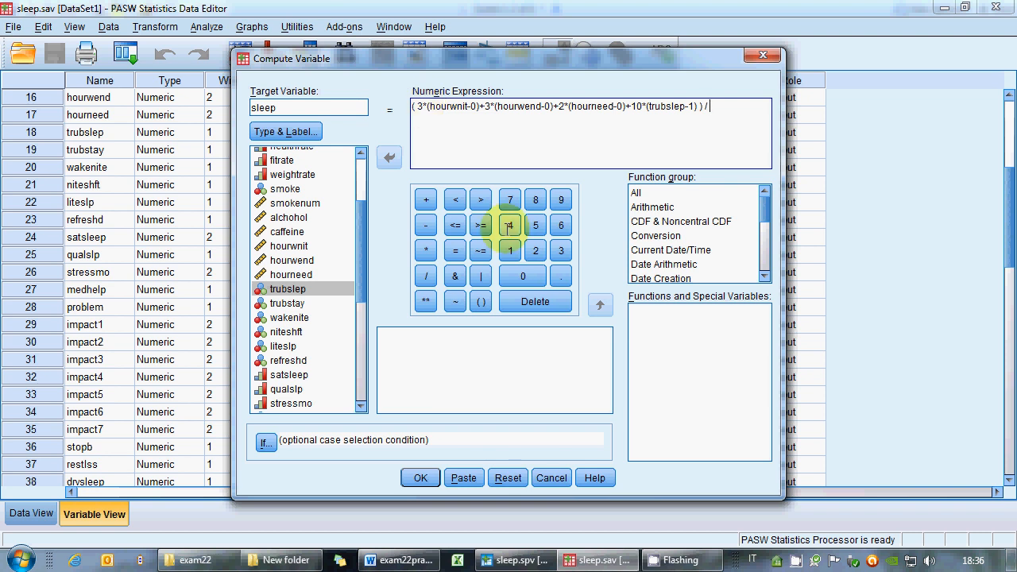
type(" (")
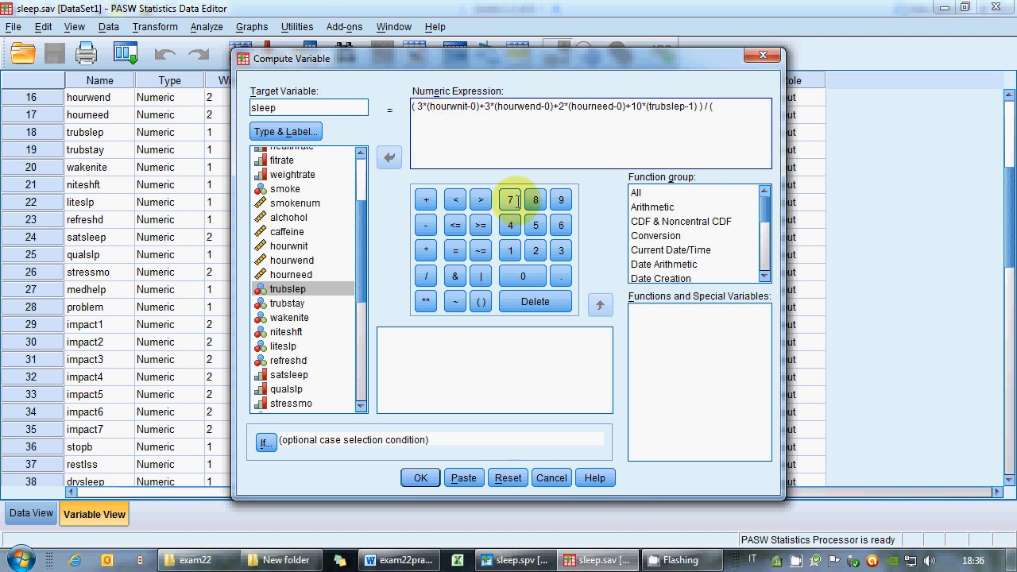
type(" 3*12+3*12+2*12+10*1")
left_click(419, 476)
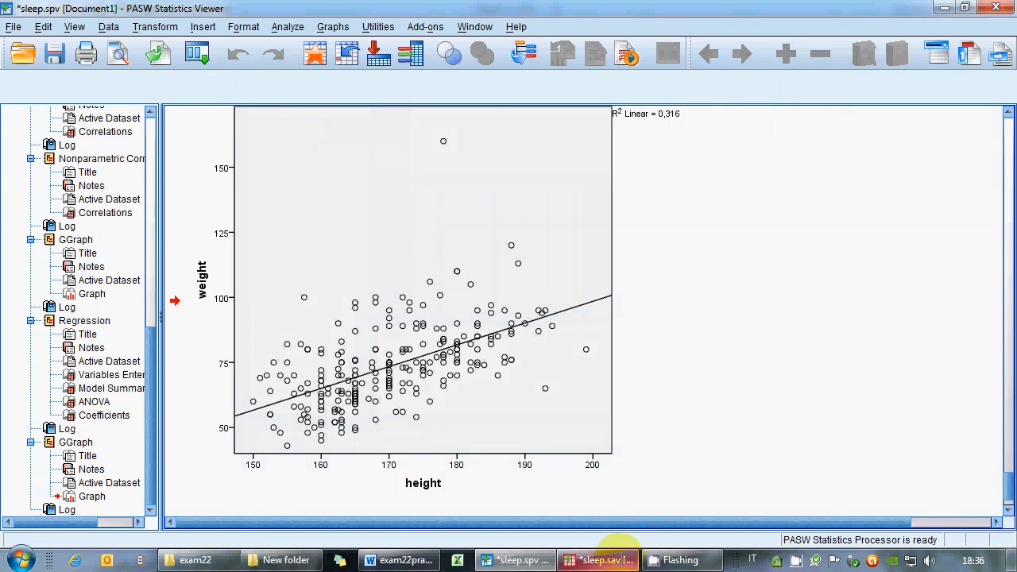
Inspect the new sleep variable's values in the data view and its definition in the variable view.
left_click(599, 560)
left_click(32, 514)
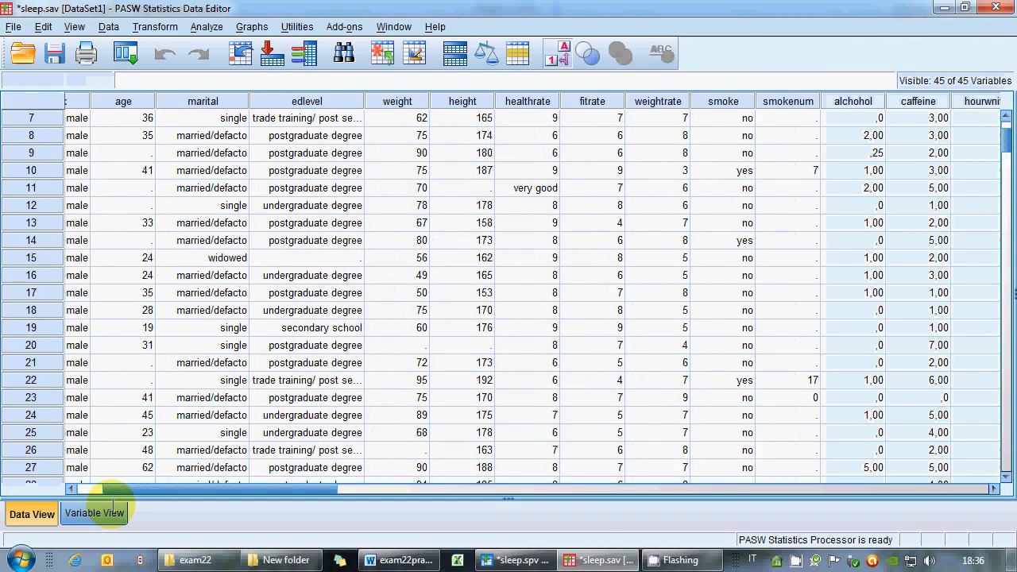
left_click_drag(193, 489, 838, 486)
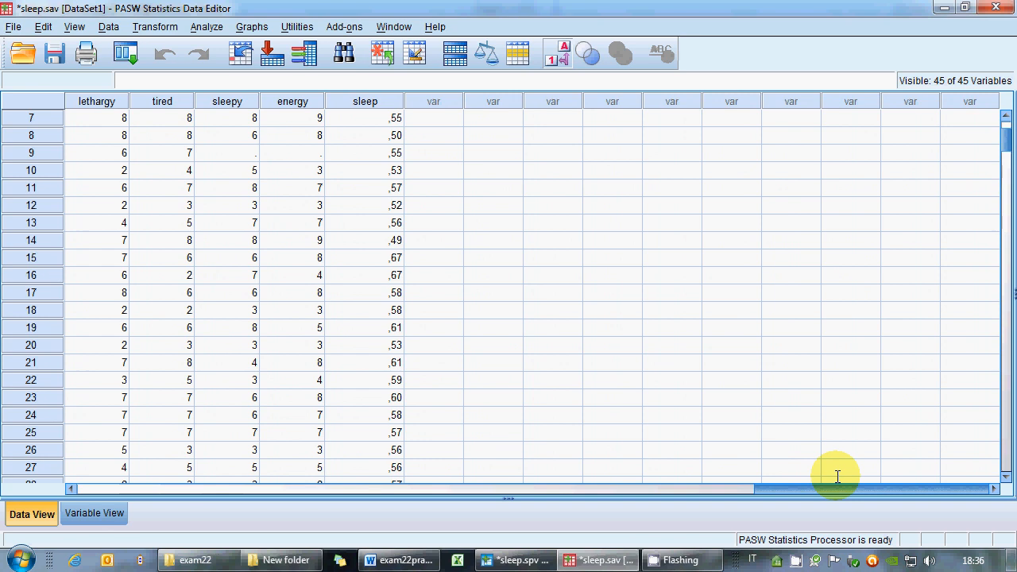
scroll(459, 393, "down", 8)
scroll(457, 393, "down", 9)
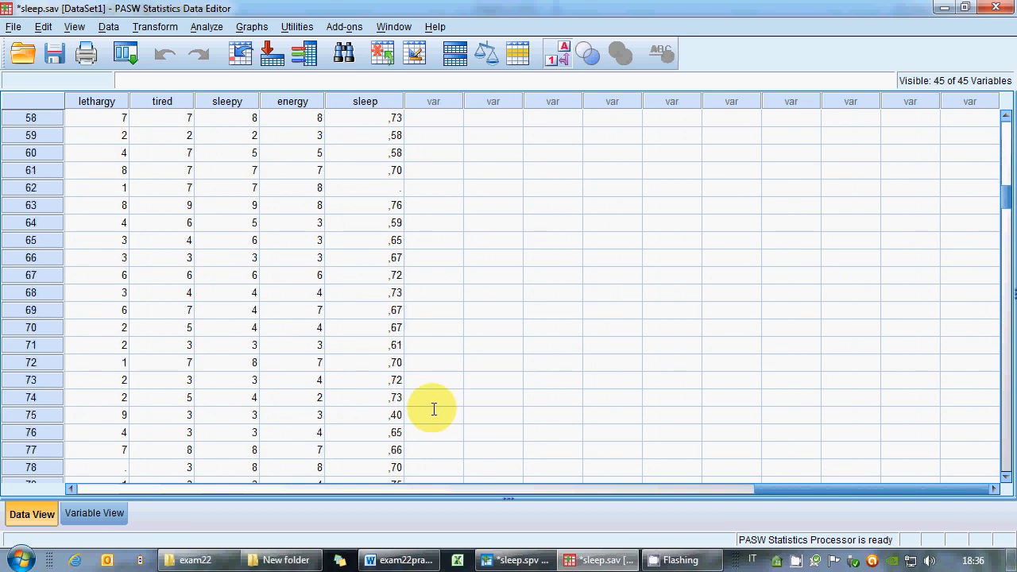
left_click(90, 515)
scroll(300, 402, "down", 6)
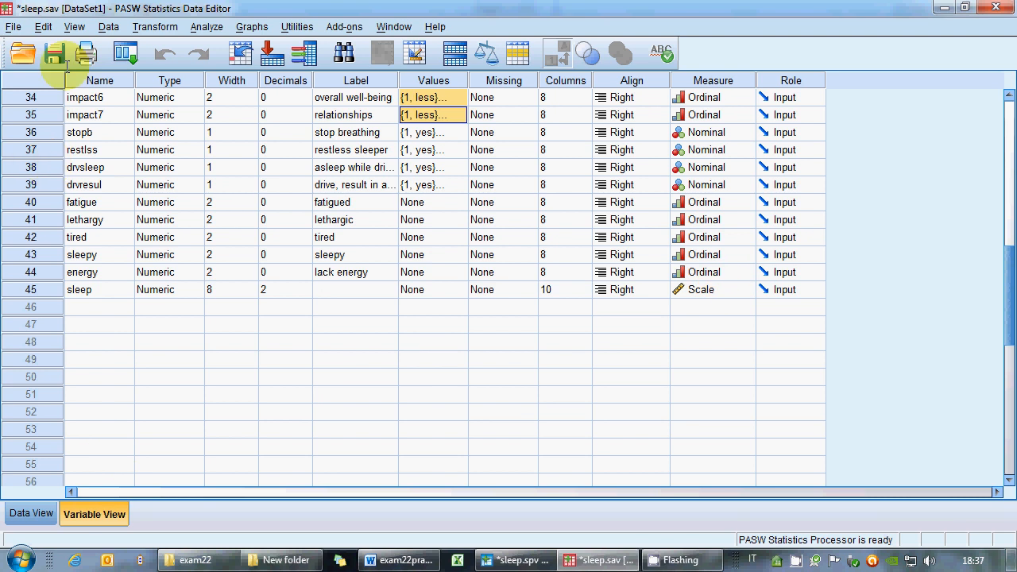
Save the data file and then the output file.
left_click(54, 53)
left_click(518, 560)
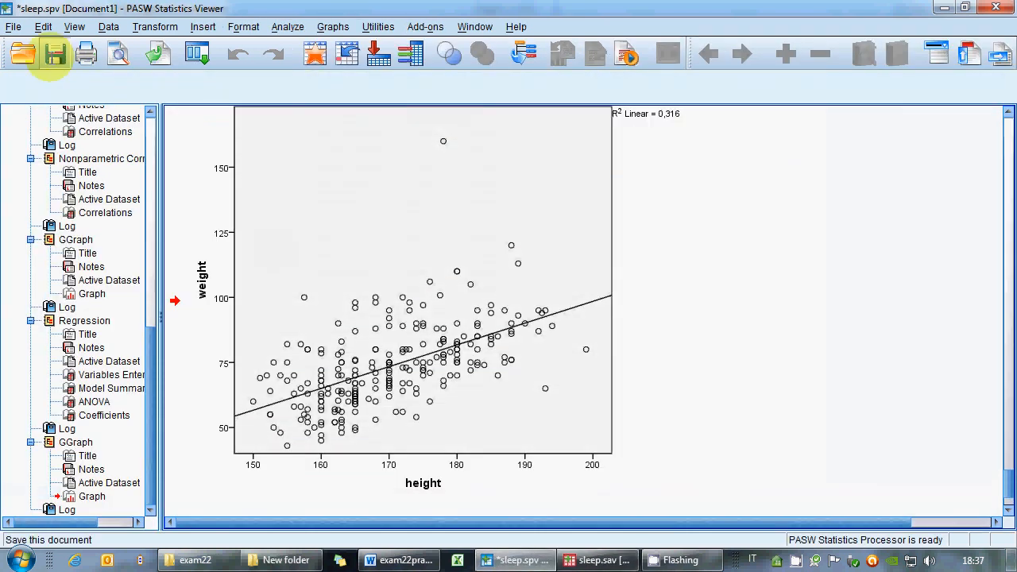
left_click(54, 53)
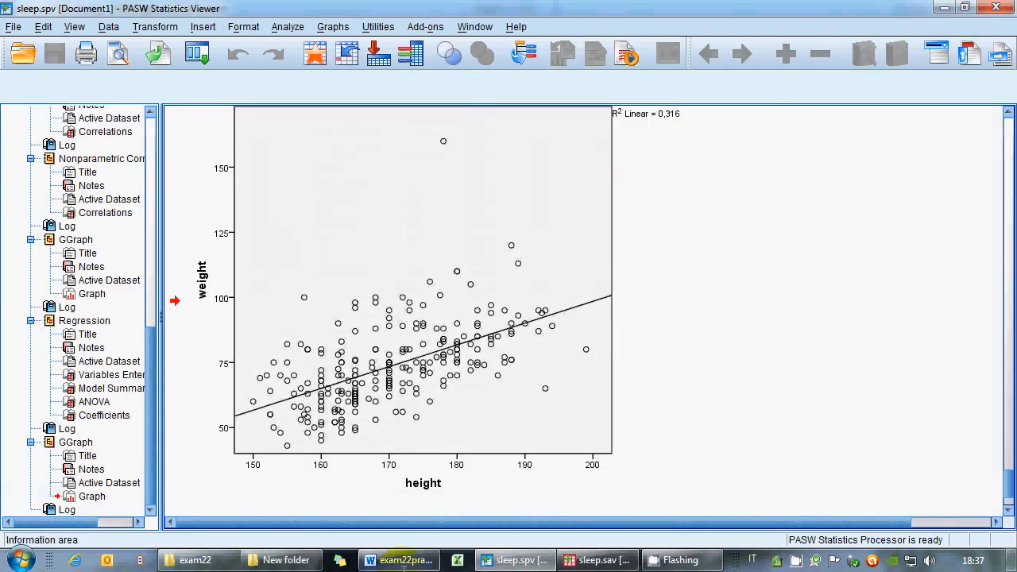
left_click(14, 27)
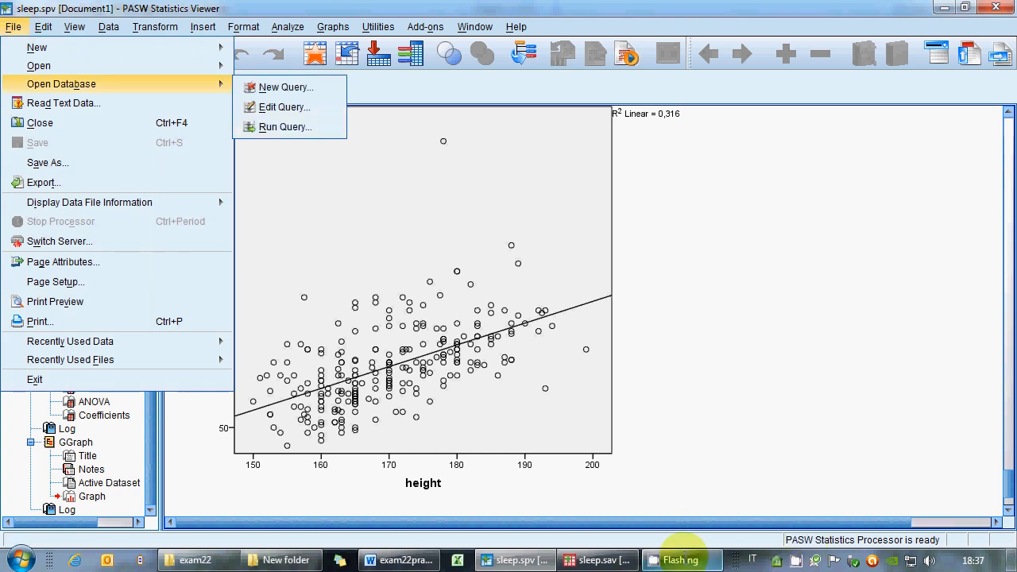
left_click(688, 559)
right_click(814, 561)
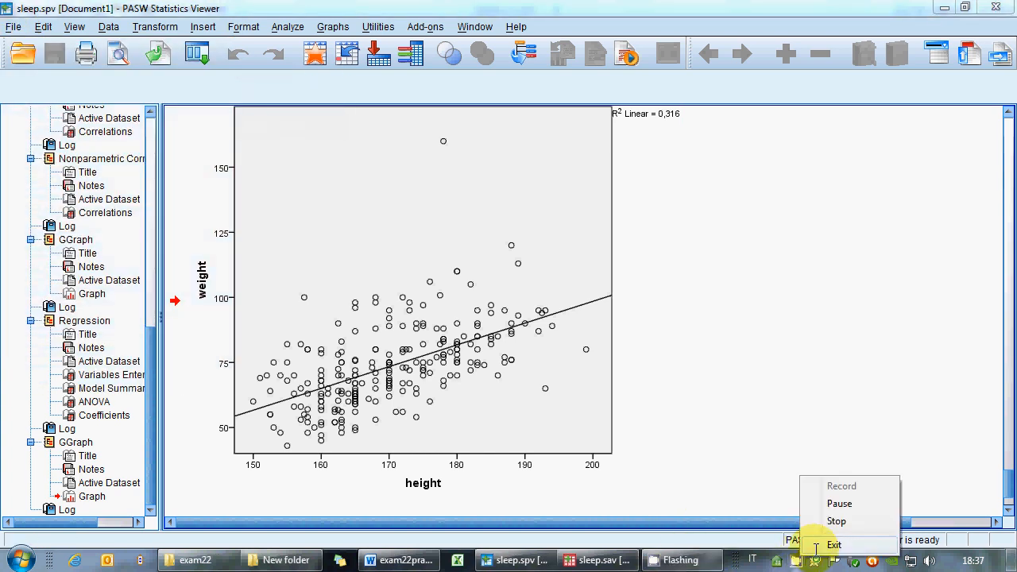
left_click(833, 545)
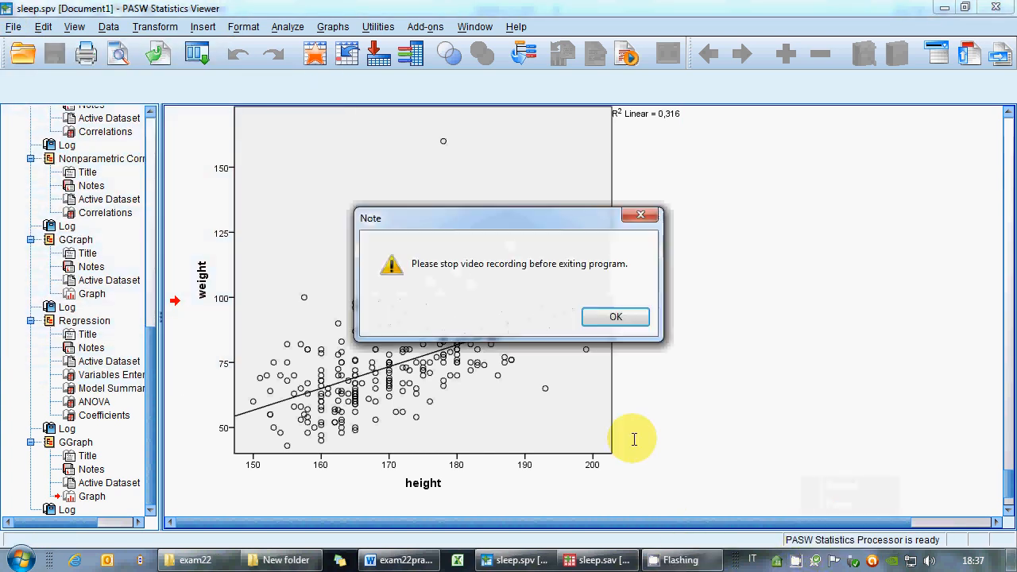
left_click(613, 317)
right_click(796, 558)
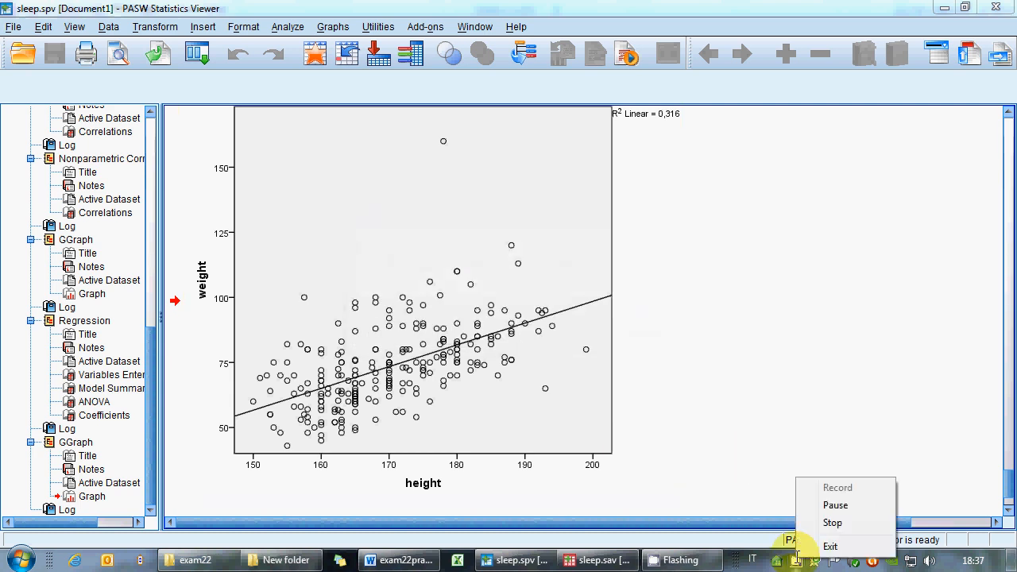
left_click(833, 522)
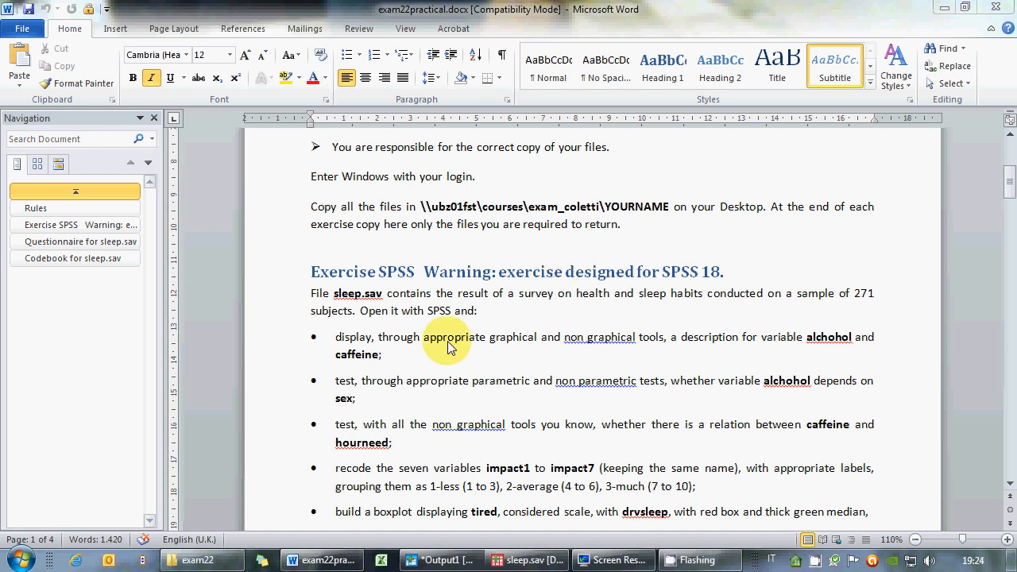
Review the exam's task list by selecting its bullet points in the Word document.
left_click(347, 339)
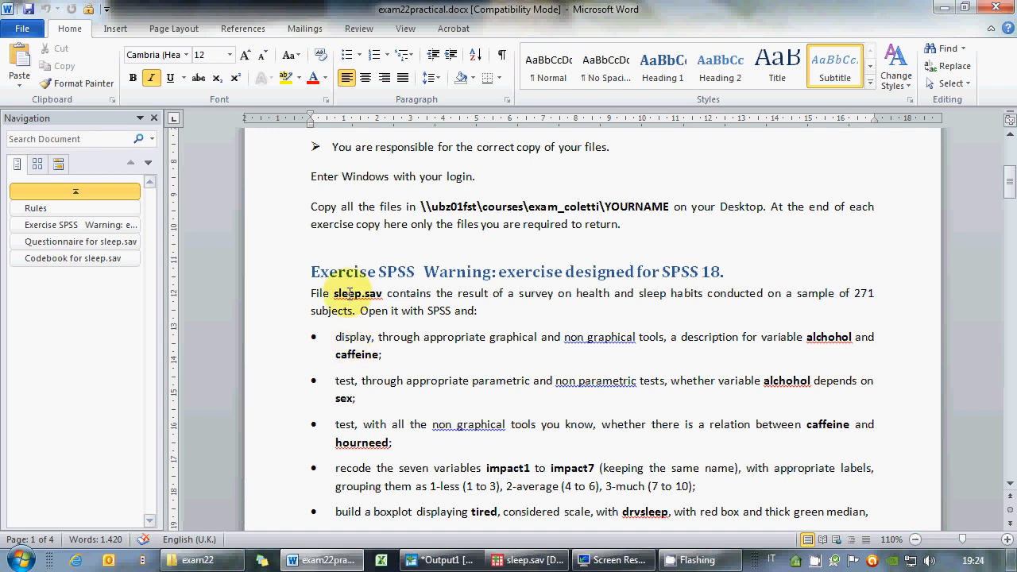
triple_click(347, 340)
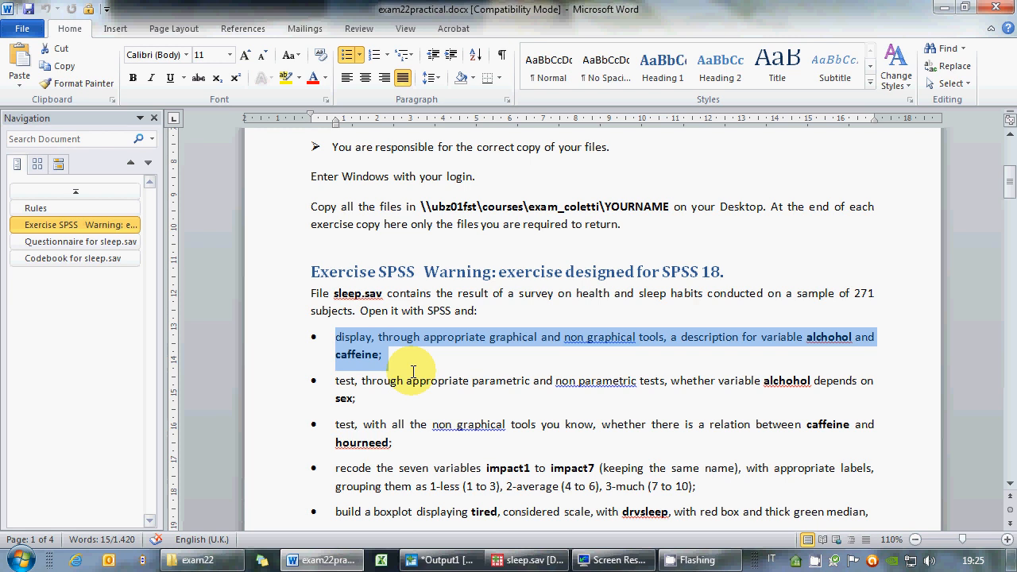
scroll(412, 371, "down", 1)
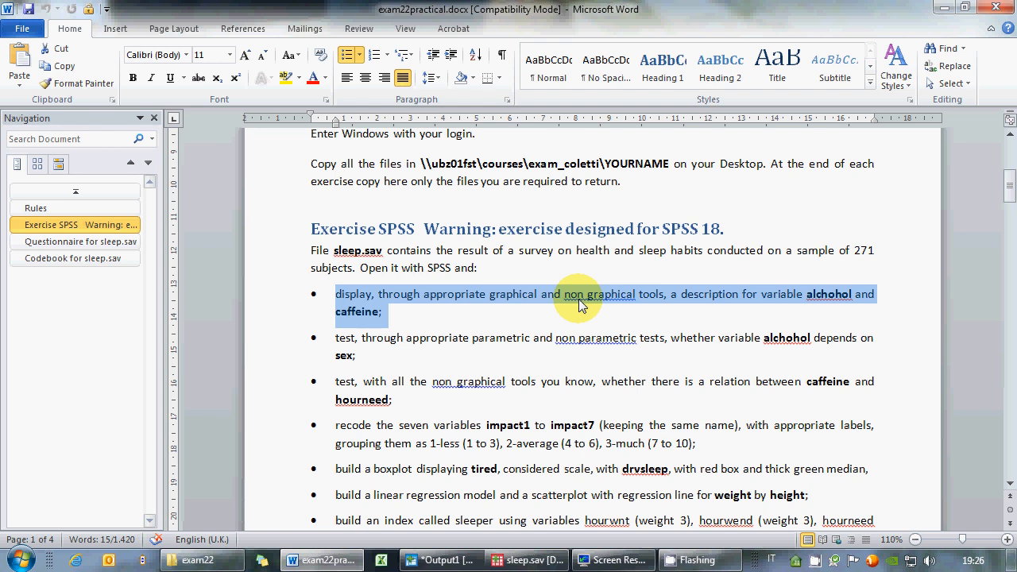
scroll(569, 316, "down", 2)
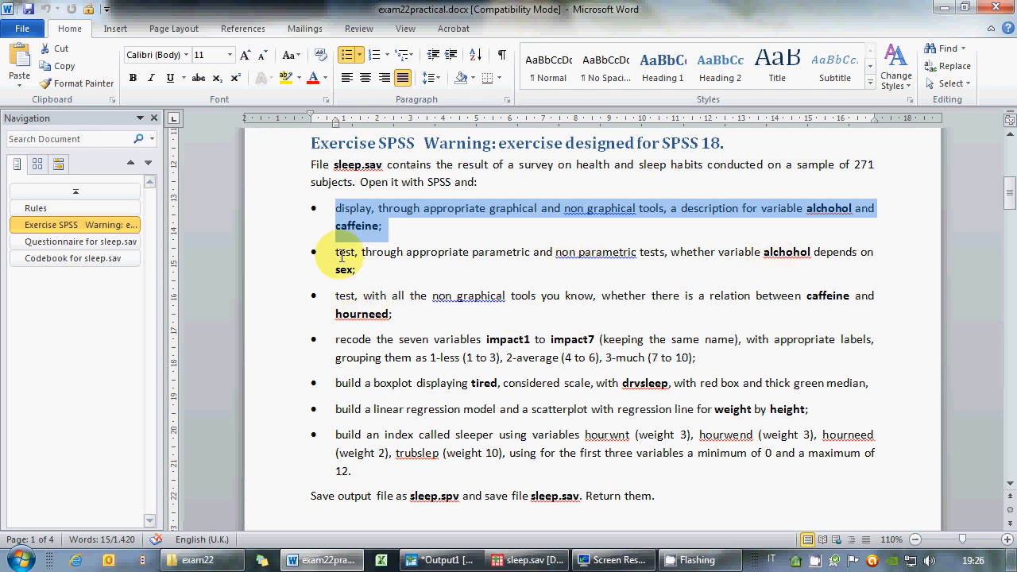
left_click_drag(342, 256, 357, 313)
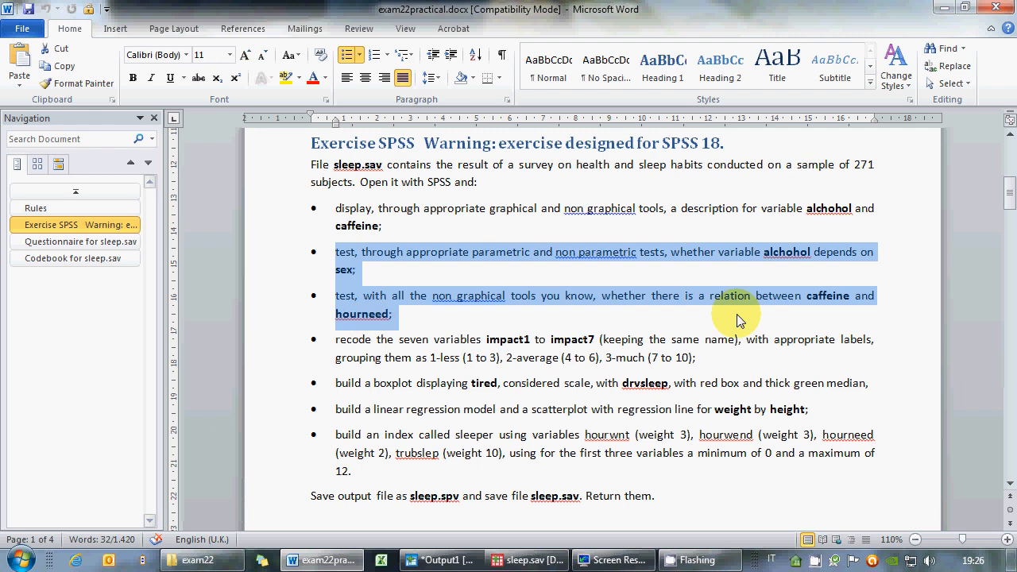
left_click(348, 319)
left_click_drag(277, 297, 274, 317)
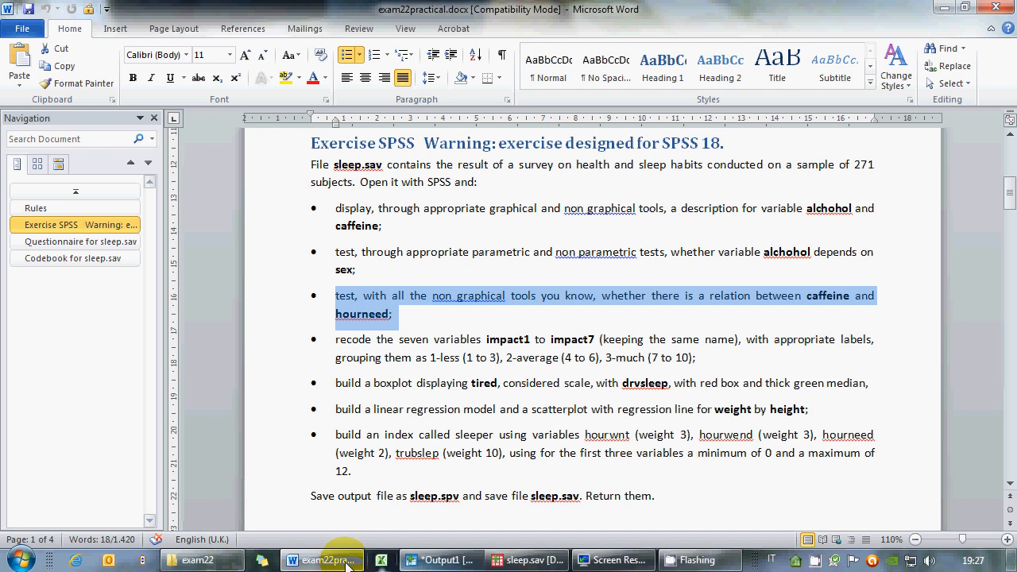
Open the 20paswspss.ppt lecture slides from the unibz lectures ACS folder and browse through them.
right_click(197, 560)
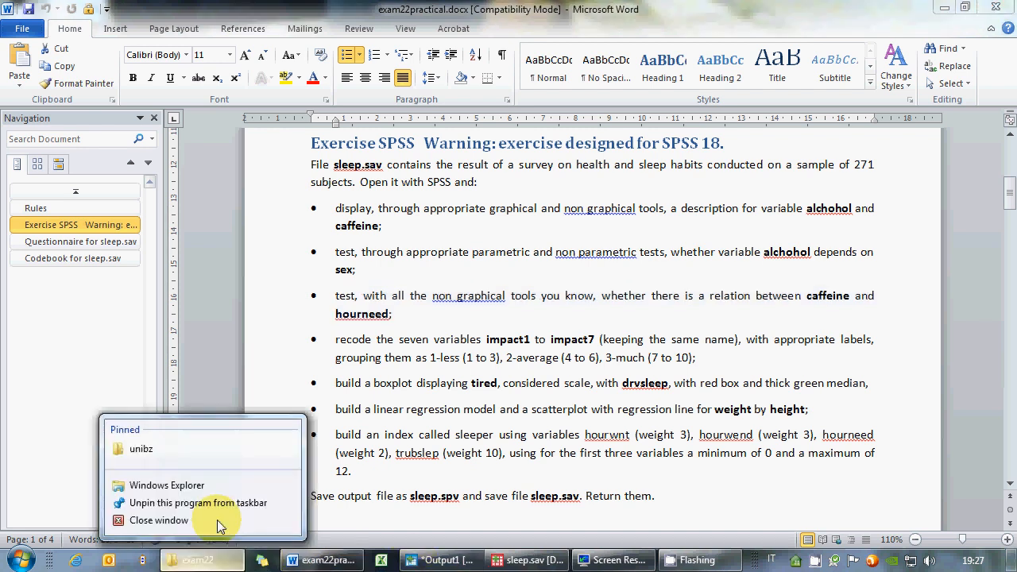
left_click(216, 447)
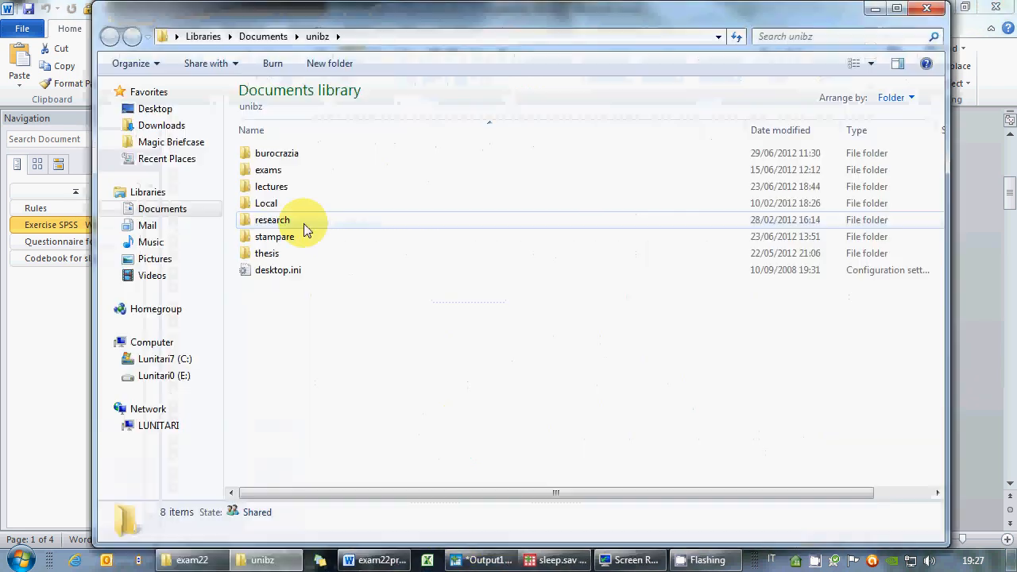
double_click(277, 186)
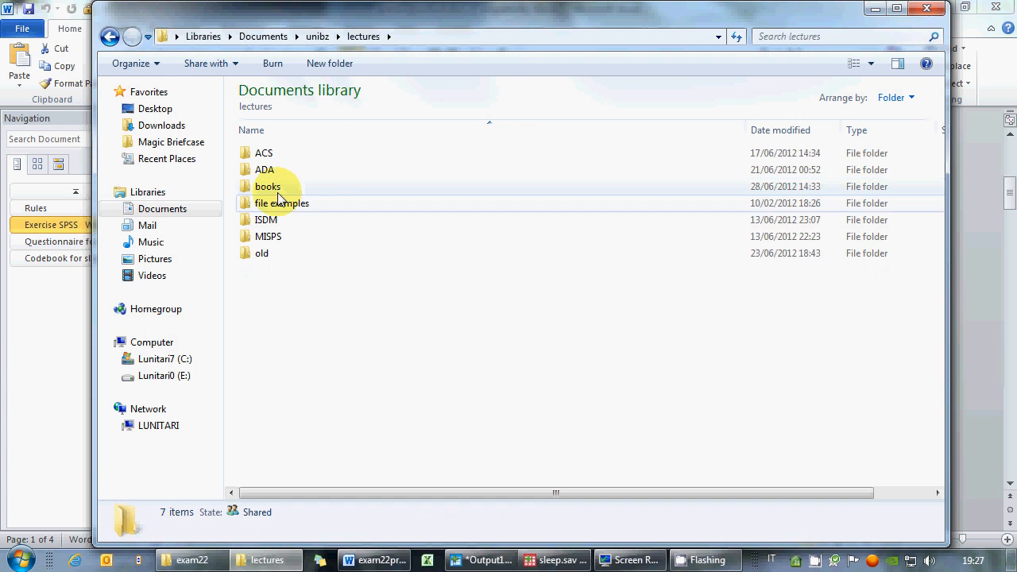
double_click(280, 153)
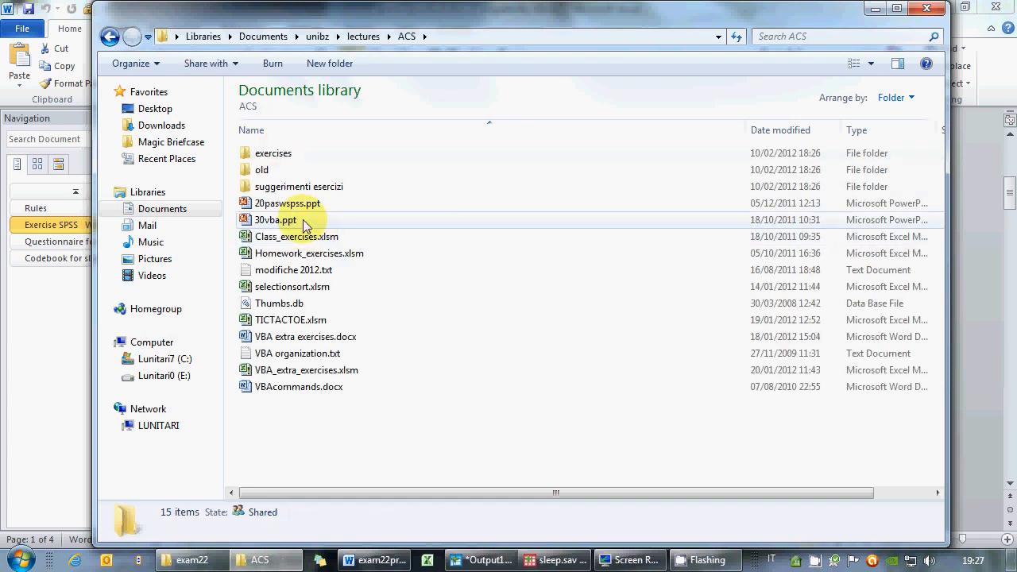
double_click(293, 204)
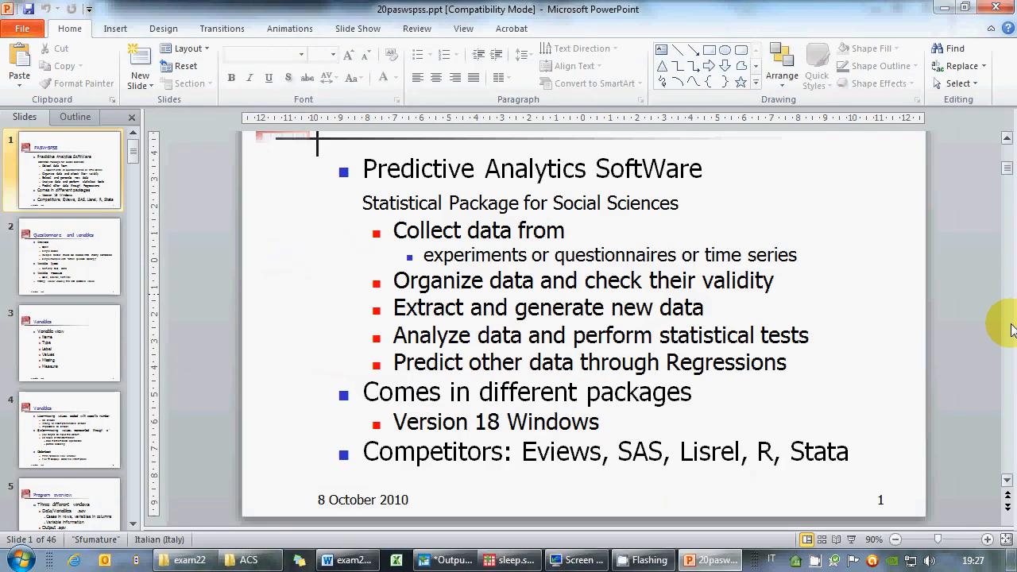
scroll(1011, 330, "down", 5)
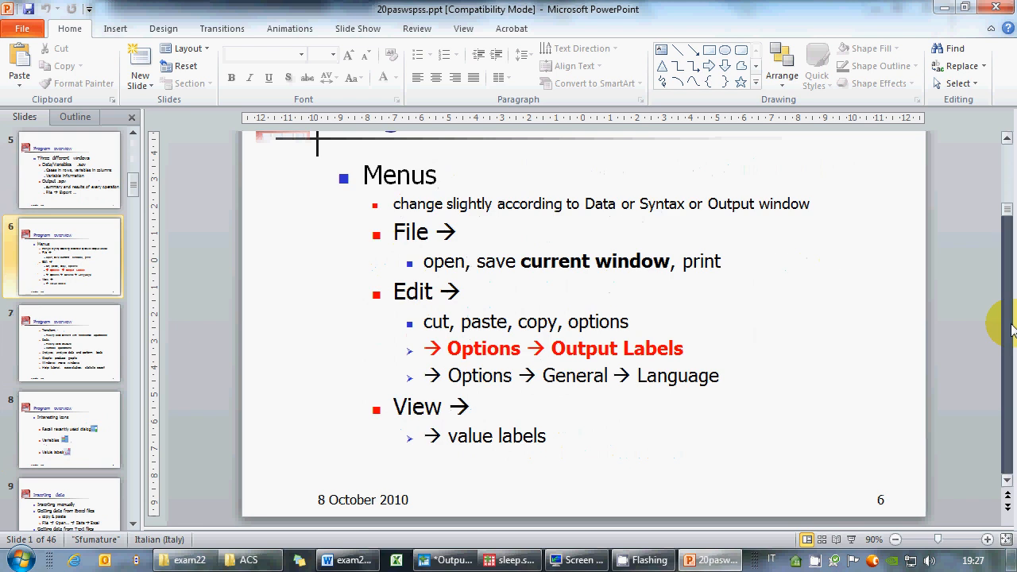
scroll(1011, 330, "down", 6)
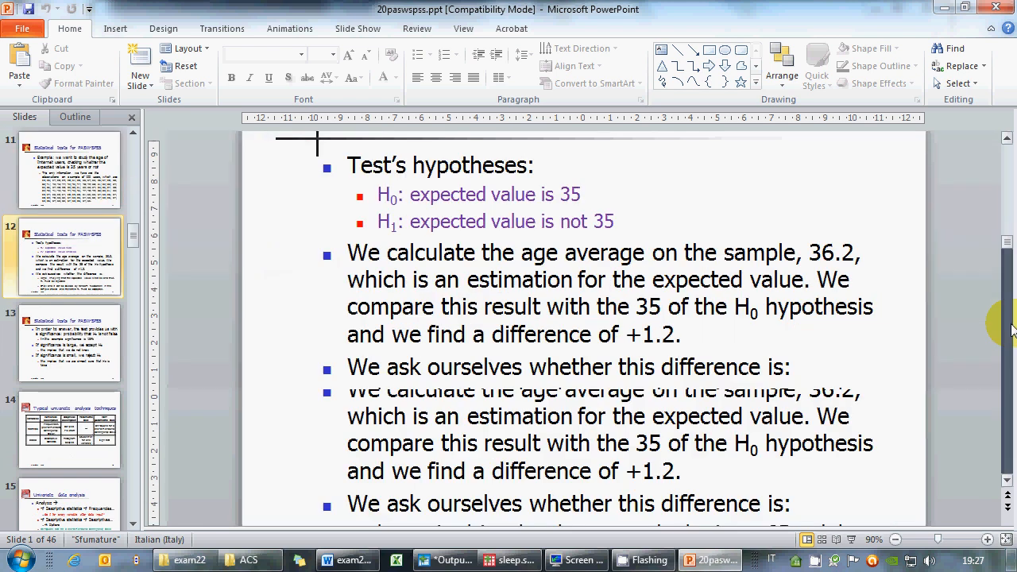